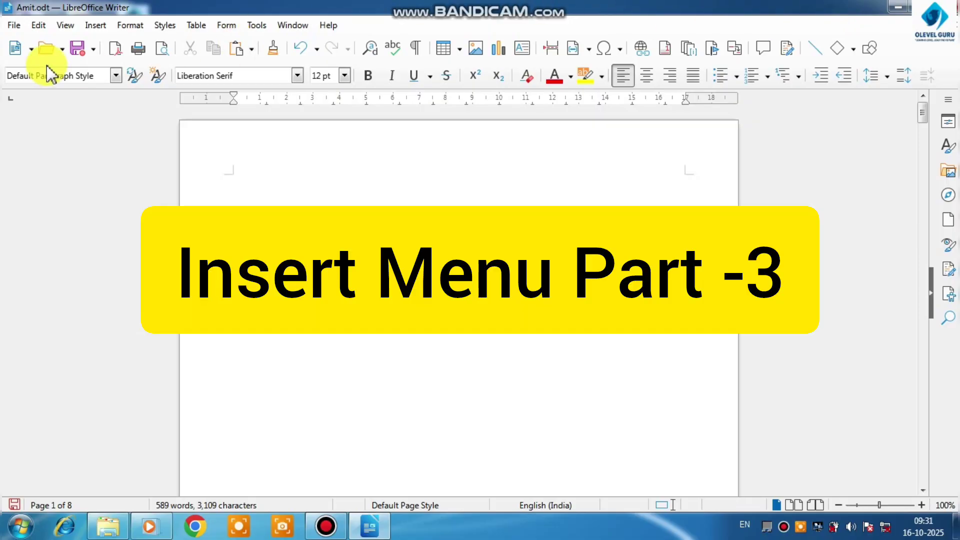
pyautogui.click(99, 26)
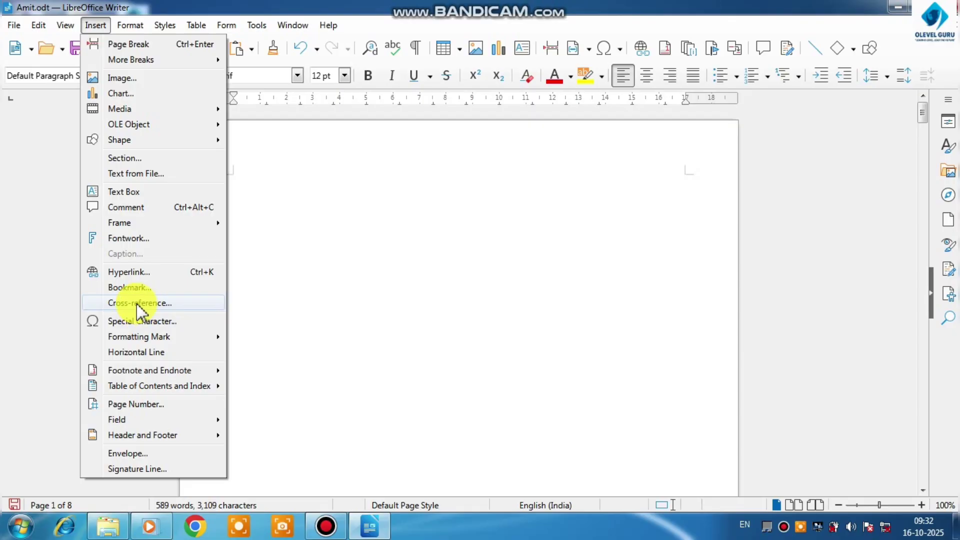
pyautogui.click(253, 270)
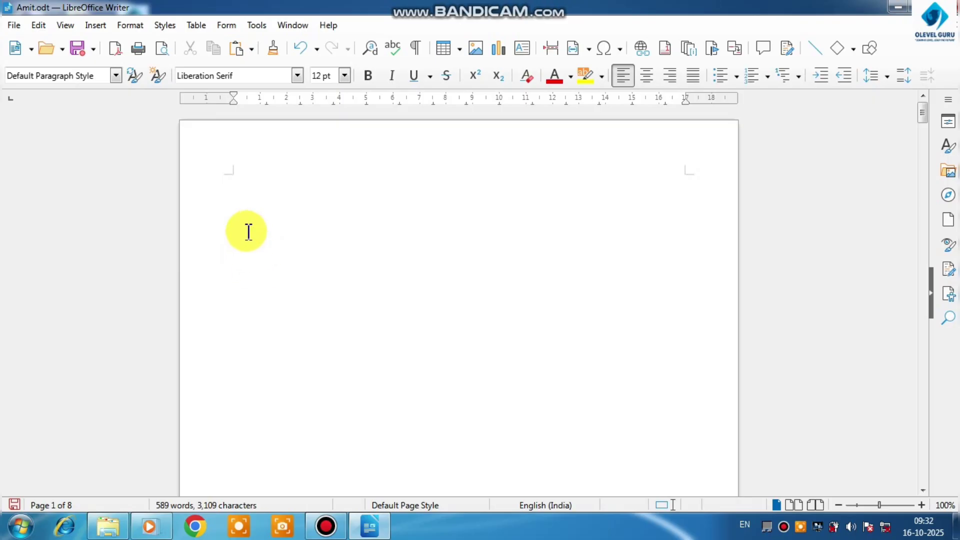
pyautogui.scroll(-1, 248, 220)
pyautogui.scroll(1, 246, 214)
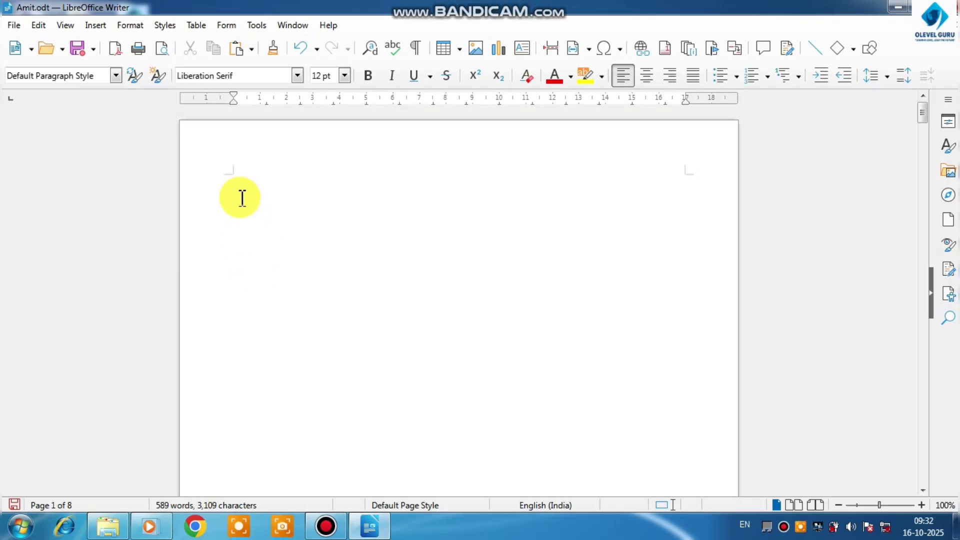
# Apply the Heading 1 paragraph style to the title "Computer" on the second page
pyautogui.scroll(-7, 242, 185)
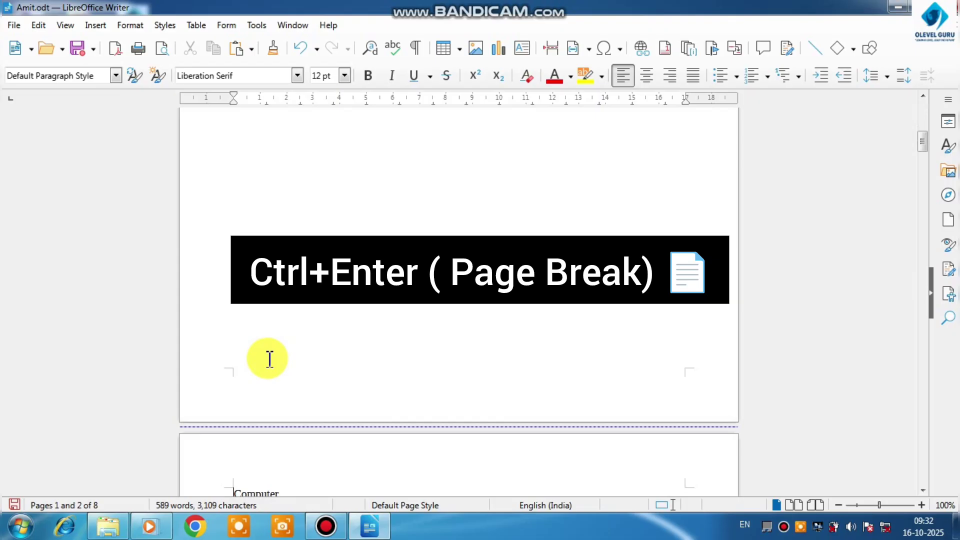
pyautogui.scroll(-5, 268, 358)
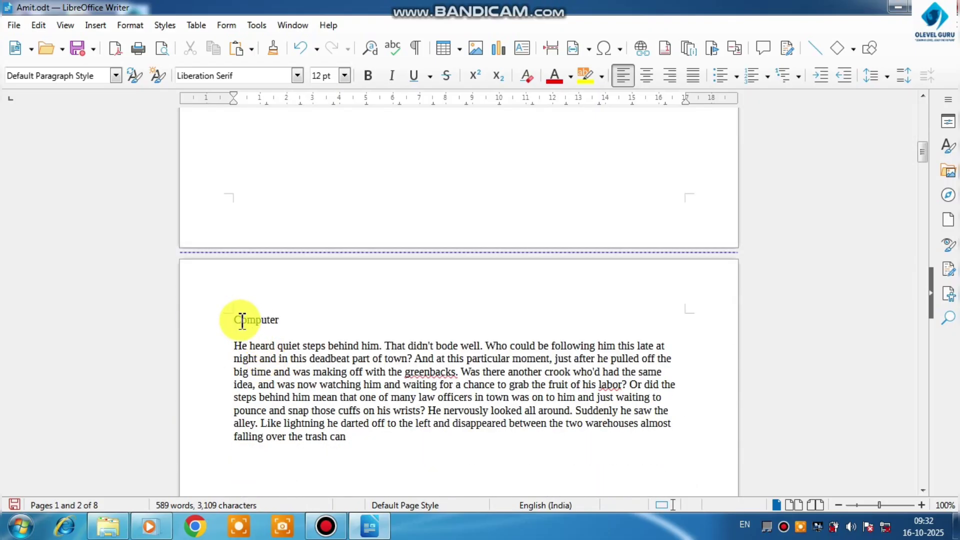
pyautogui.scroll(-2, 237, 318)
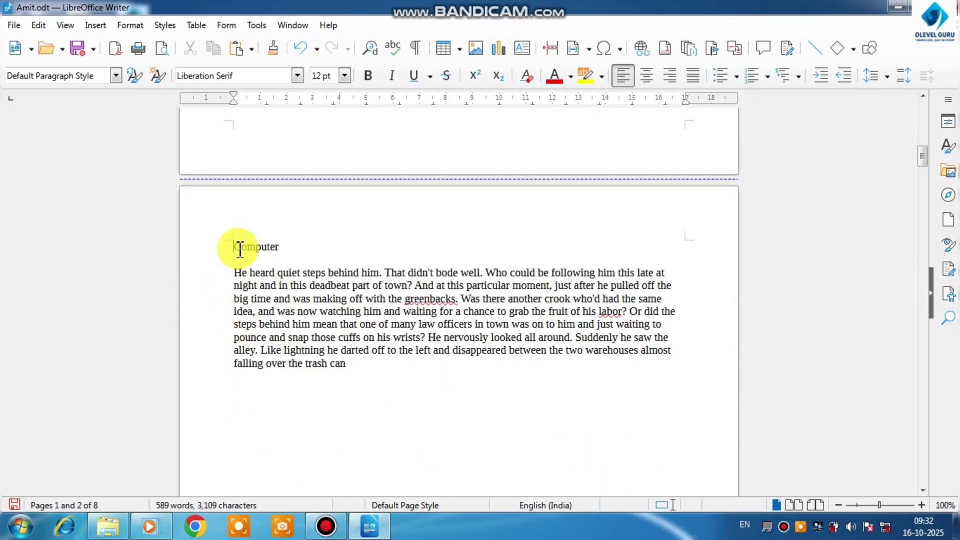
pyautogui.moveTo(283, 248); pyautogui.dragTo(237, 250)
pyautogui.click(115, 75)
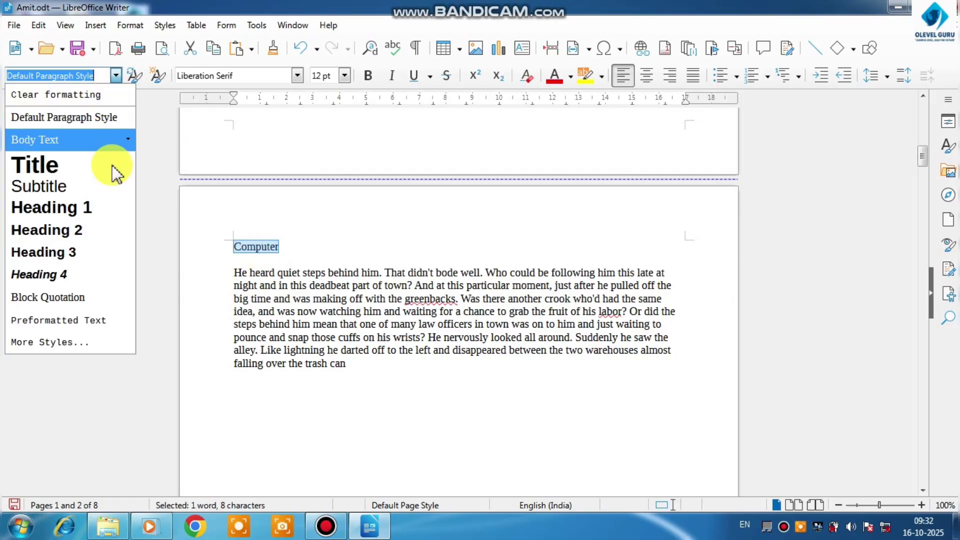
pyautogui.click(101, 208)
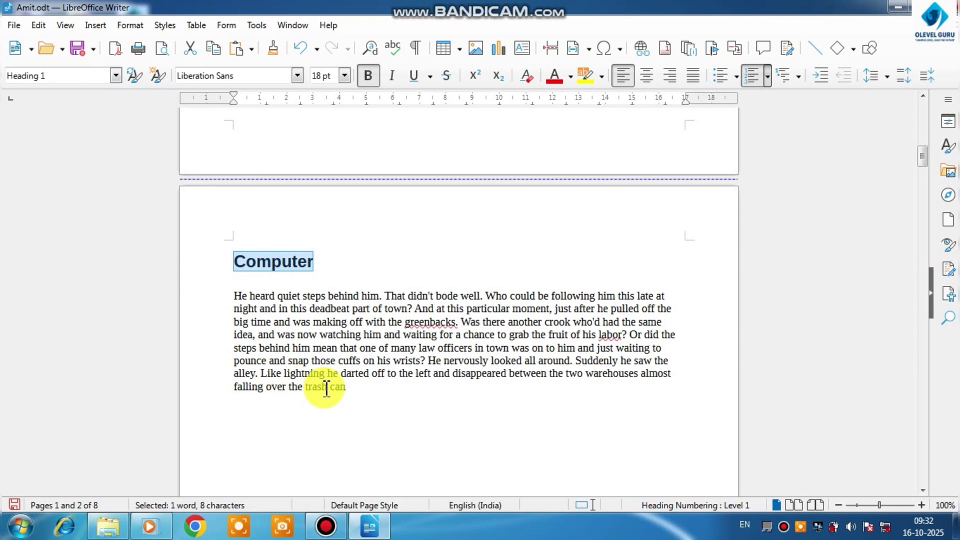
# Apply the Heading 2 paragraph style to the title "Mouse" on the third page
pyautogui.scroll(-5, 325, 387)
pyautogui.scroll(-10, 325, 388)
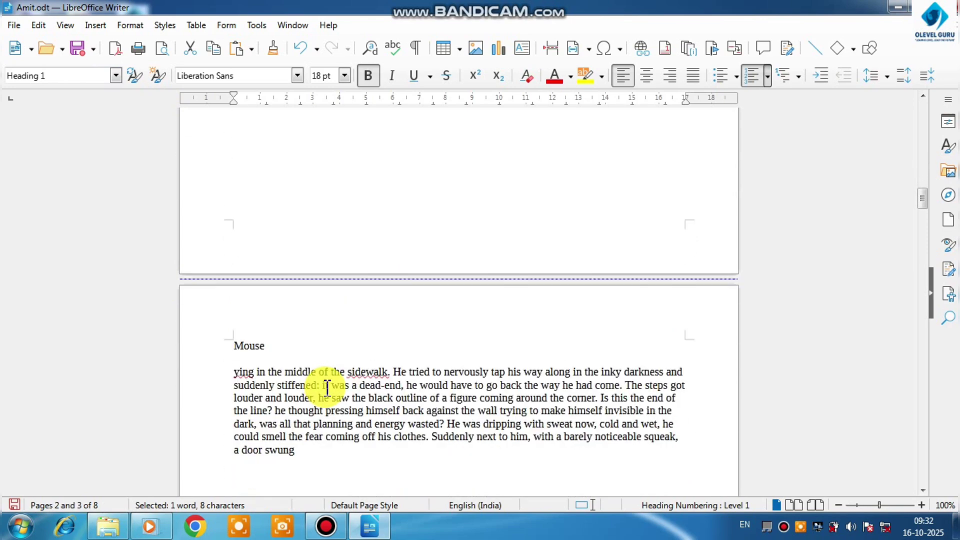
pyautogui.scroll(-2, 278, 393)
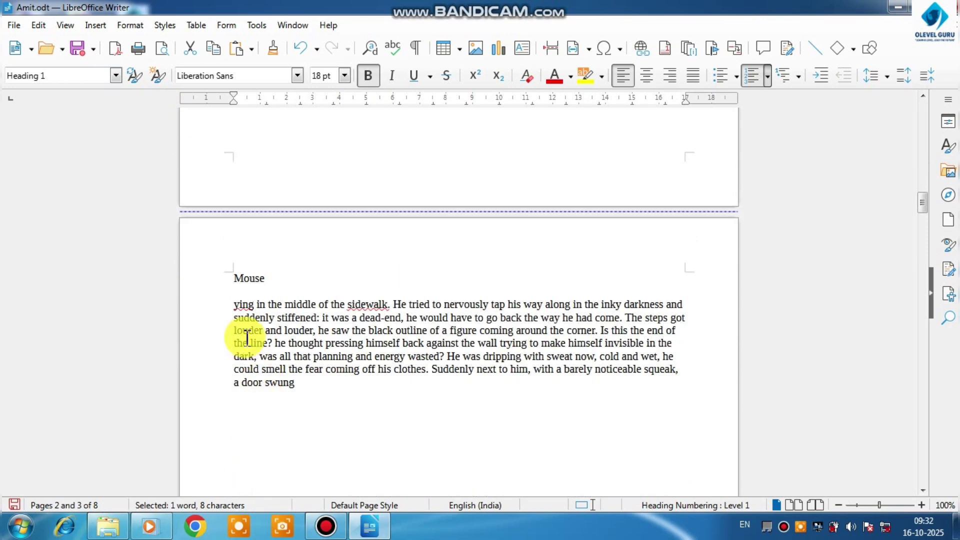
pyautogui.click(268, 280)
pyautogui.moveTo(268, 281); pyautogui.dragTo(234, 279)
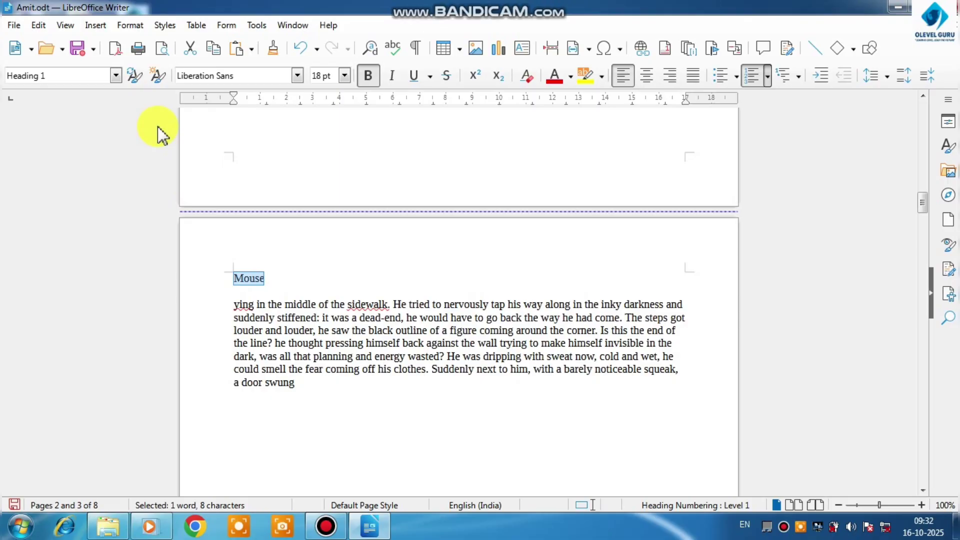
pyautogui.click(117, 76)
pyautogui.click(80, 229)
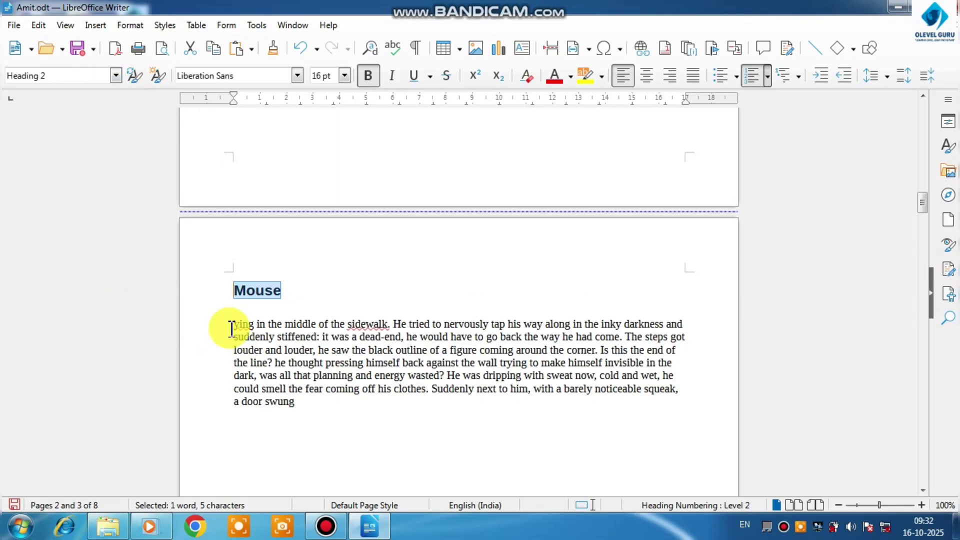
# Apply the Heading 3 paragraph style to the title "Keboard" on the fourth page
pyautogui.scroll(-10, 306, 409)
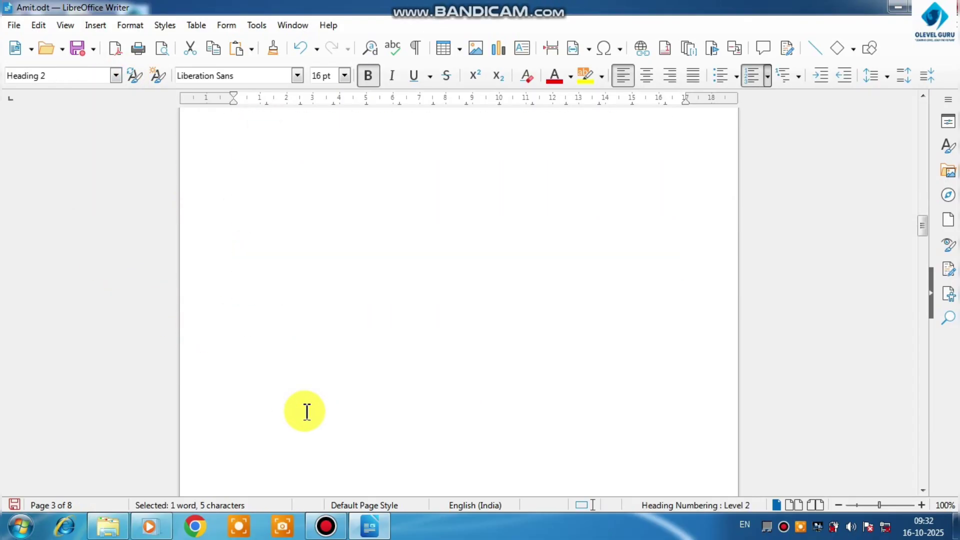
pyautogui.scroll(-7, 306, 409)
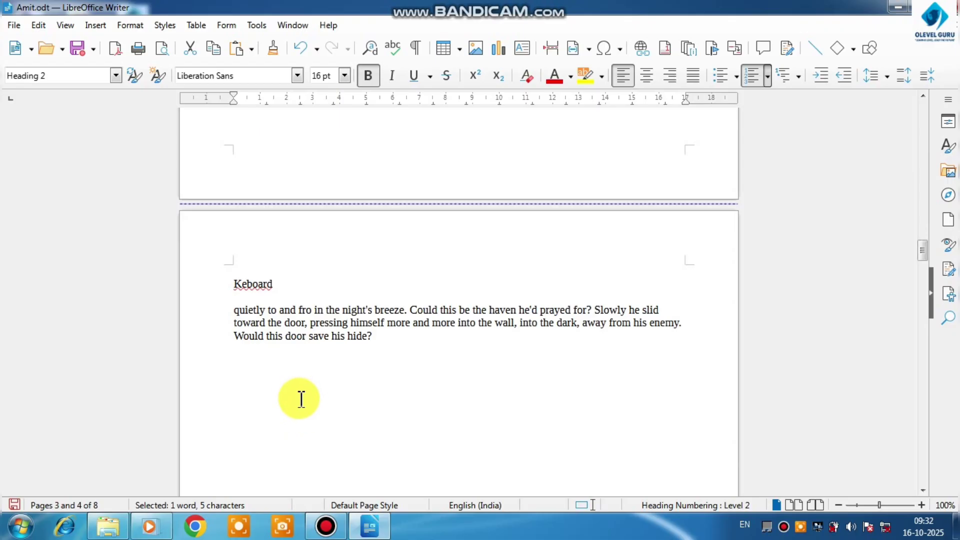
pyautogui.moveTo(273, 284); pyautogui.dragTo(230, 283)
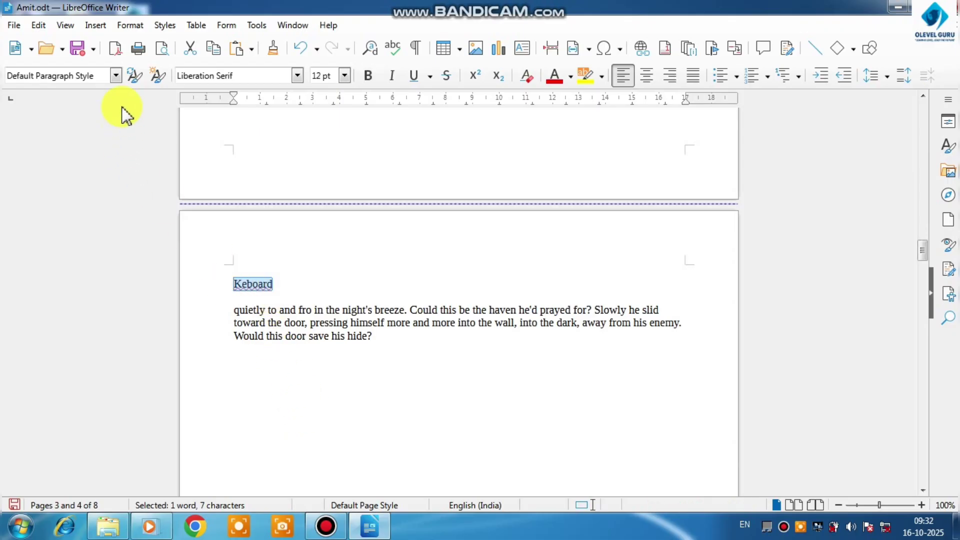
pyautogui.click(115, 76)
pyautogui.click(75, 232)
# Apply the Heading 4 paragraph style to the title "Printer" on the fifth page
pyautogui.scroll(-10, 274, 321)
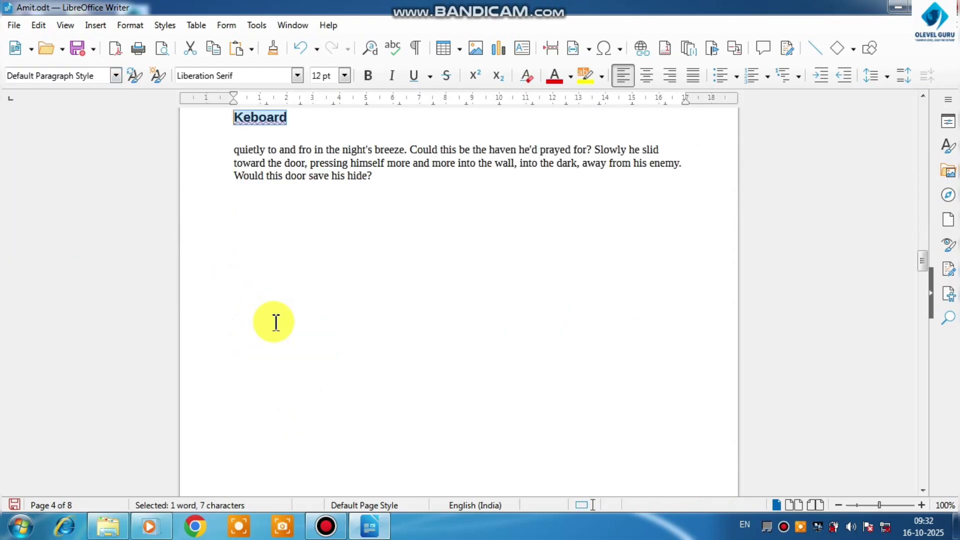
pyautogui.scroll(-6, 276, 321)
pyautogui.moveTo(275, 382); pyautogui.dragTo(237, 384)
pyautogui.click(116, 76)
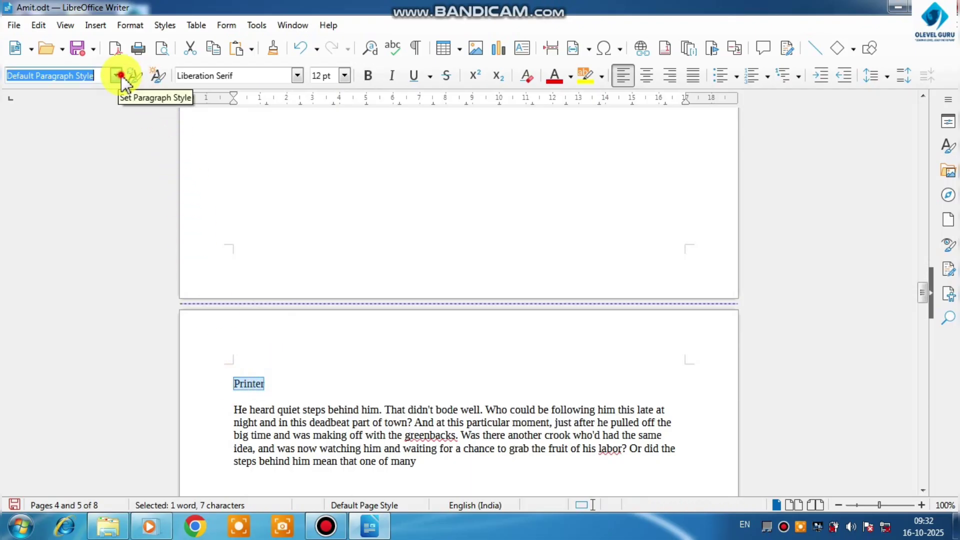
pyautogui.click(85, 274)
# At the start of the blank first page, insert a cross-reference to the heading "Computer" using Referenced text
pyautogui.scroll(8, 261, 317)
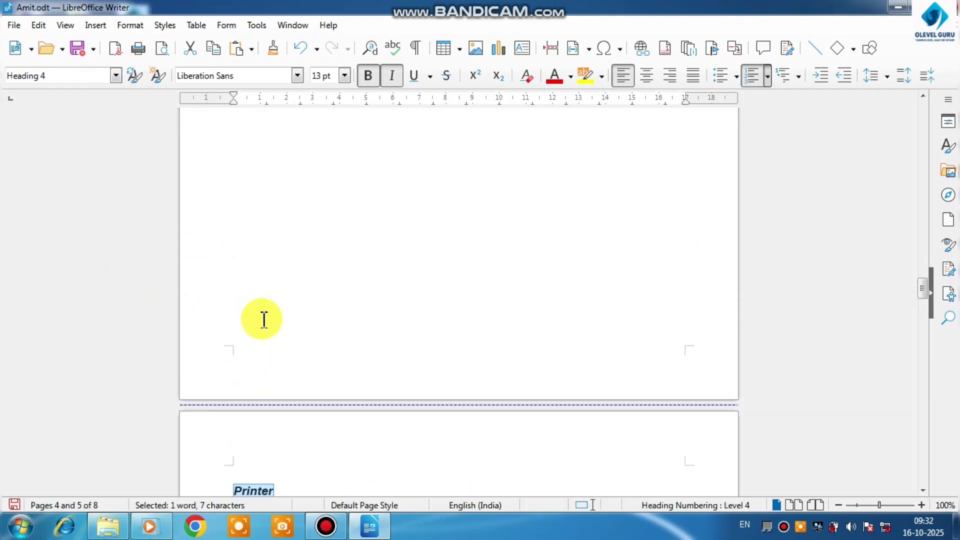
pyautogui.scroll(20, 264, 320)
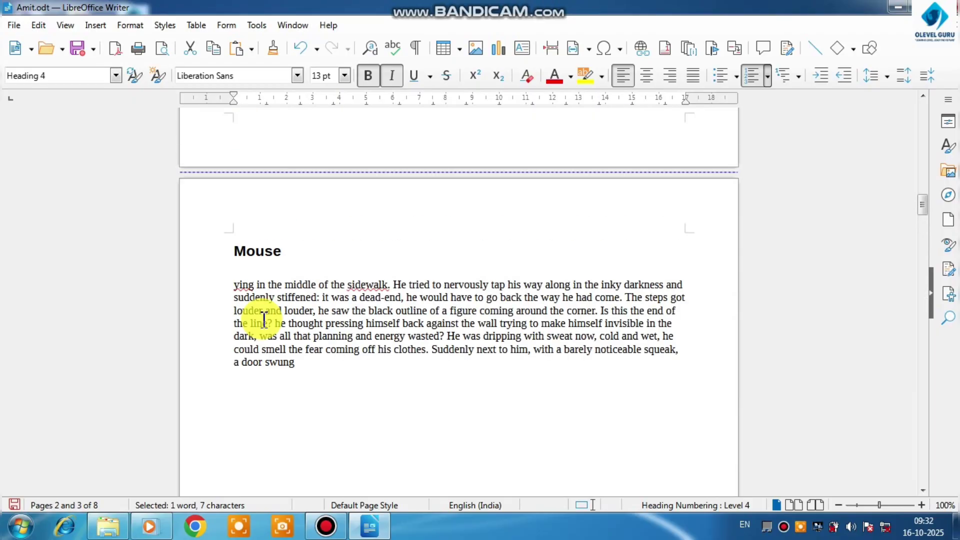
pyautogui.scroll(15, 264, 320)
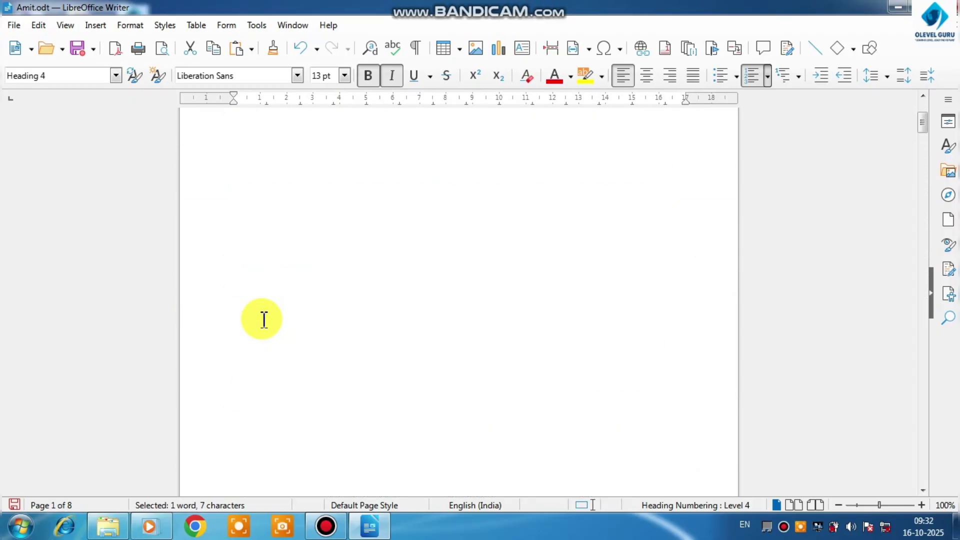
pyautogui.click(250, 216)
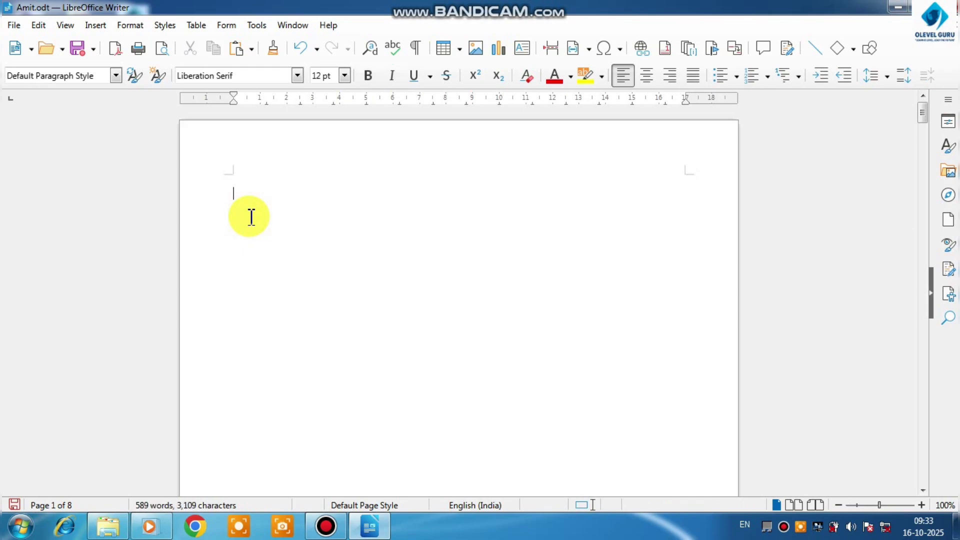
pyautogui.click(102, 26)
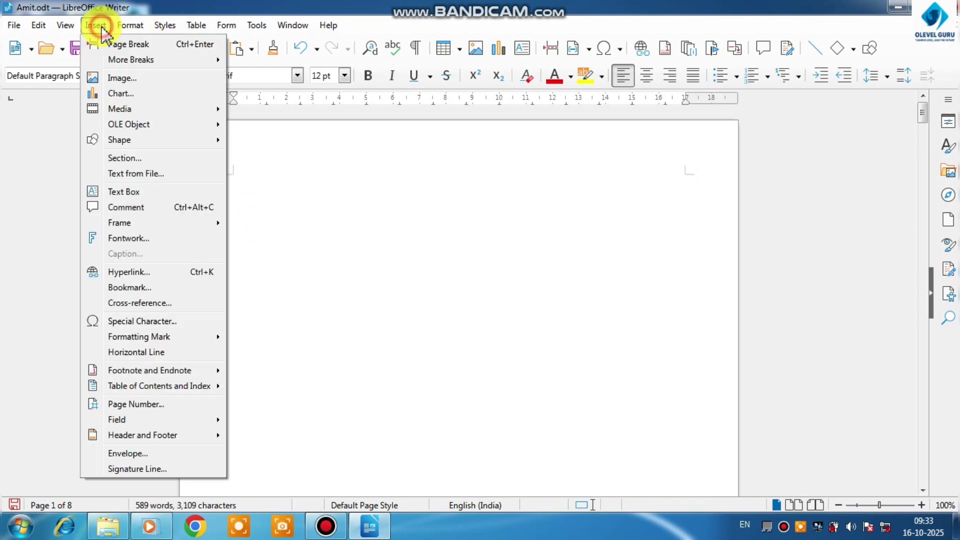
pyautogui.click(150, 303)
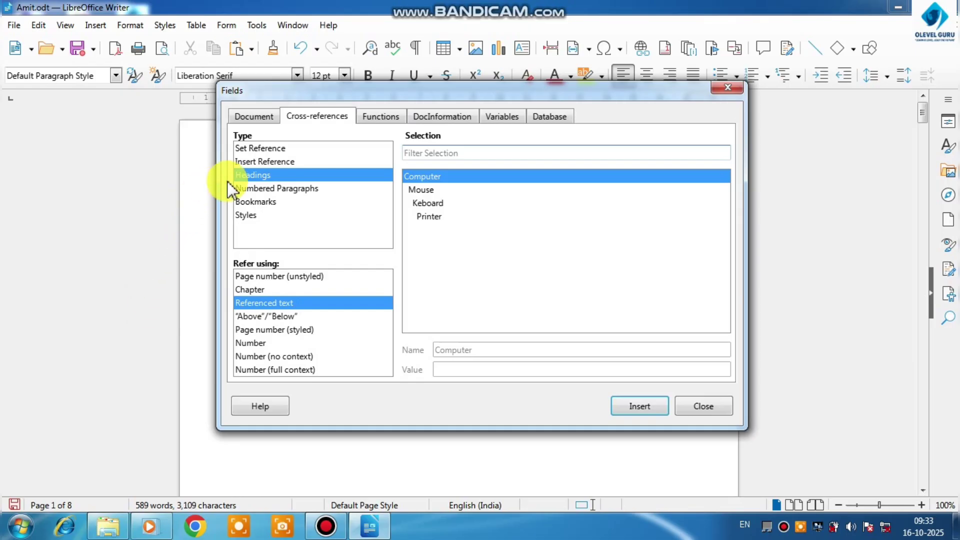
pyautogui.click(255, 175)
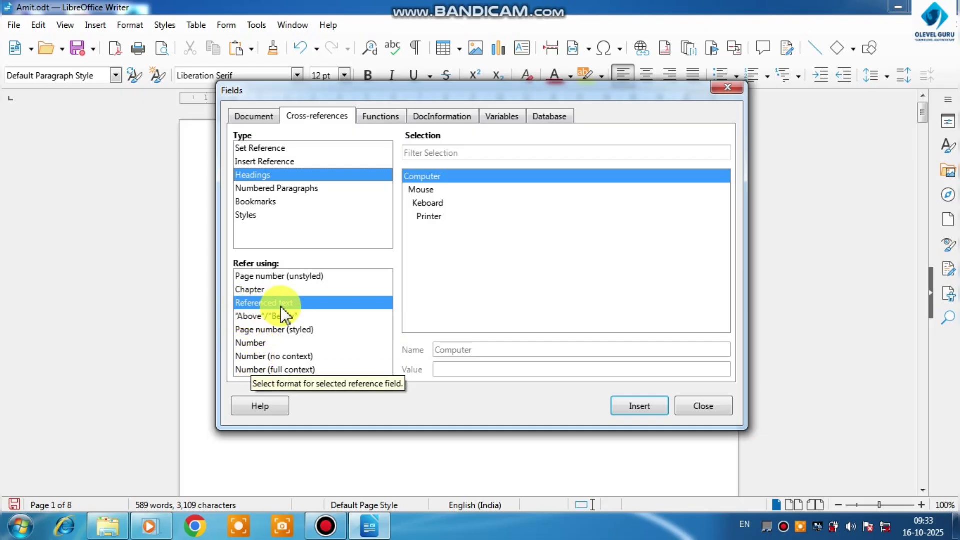
pyautogui.click(637, 406)
pyautogui.click(698, 408)
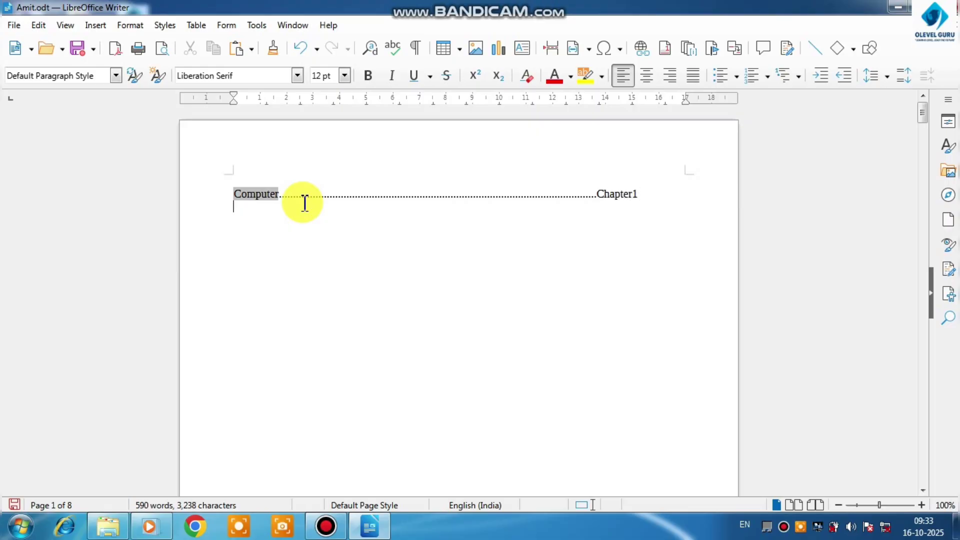
# On the line below the Computer entry, insert a cross-reference to the heading "Mouse" using Referenced text
pyautogui.click(100, 24)
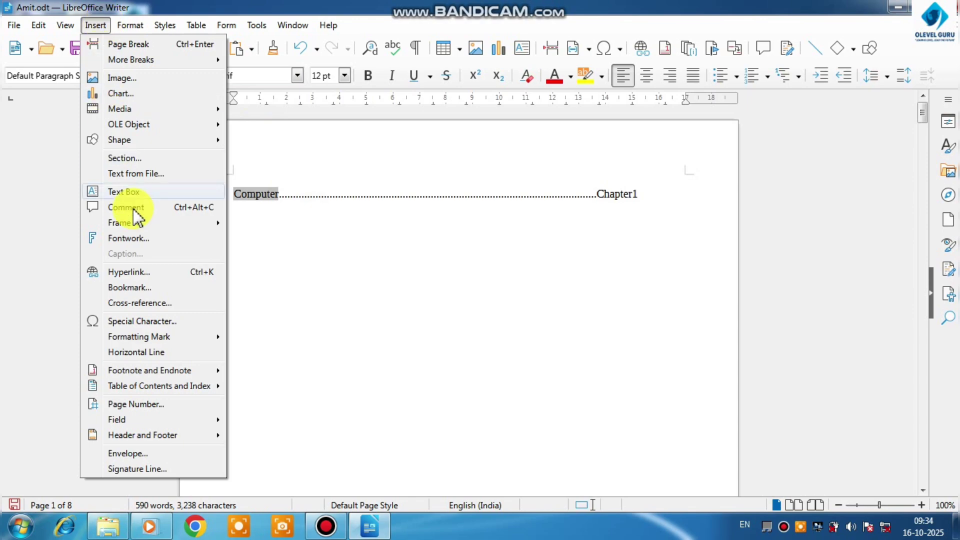
pyautogui.click(141, 303)
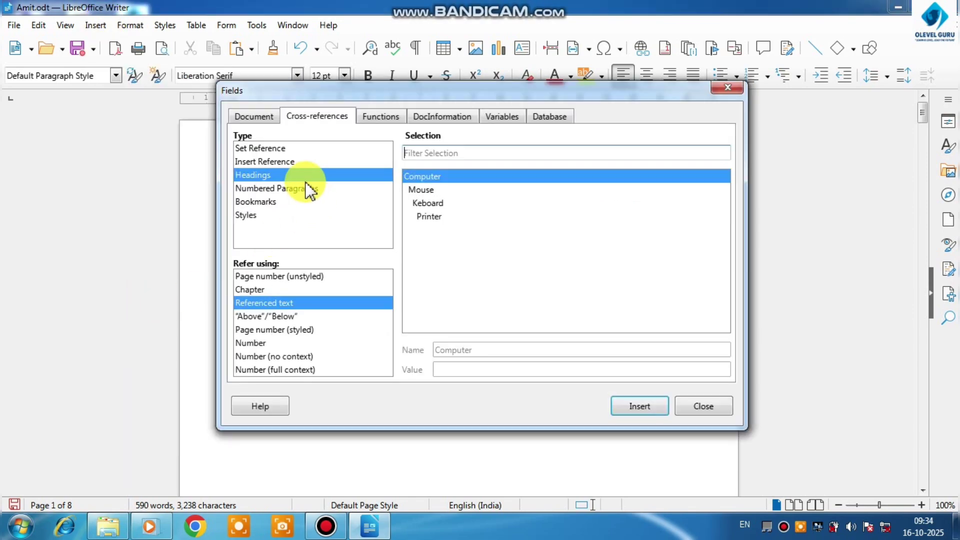
pyautogui.click(415, 191)
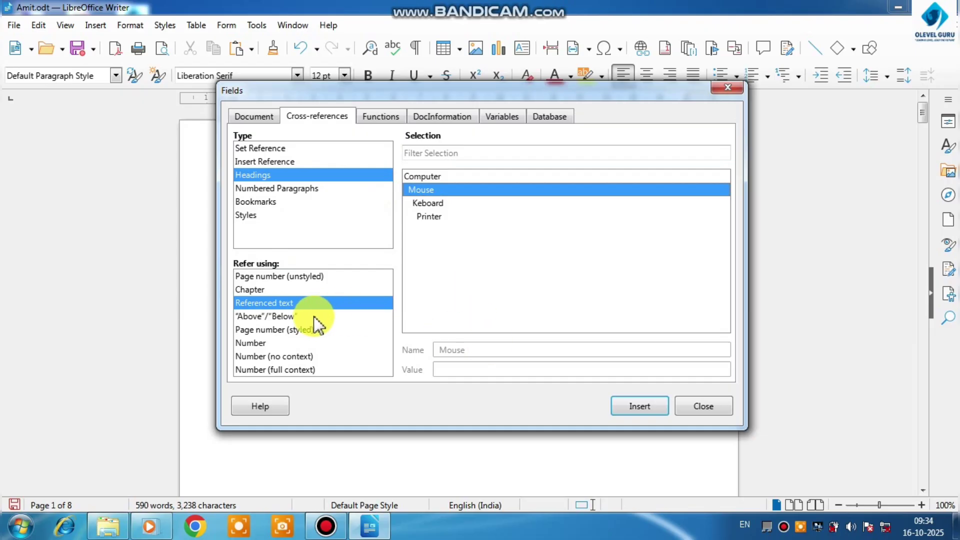
pyautogui.click(633, 407)
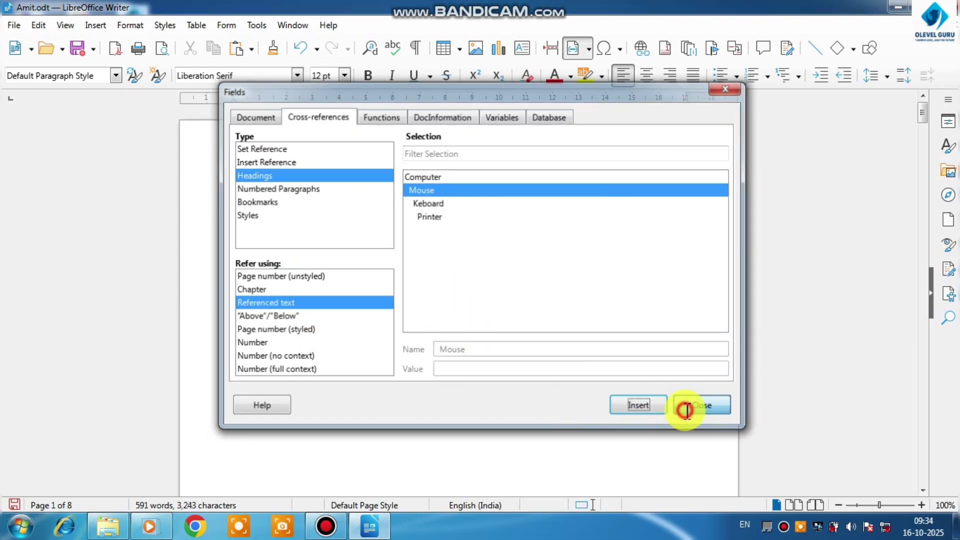
pyautogui.click(682, 407)
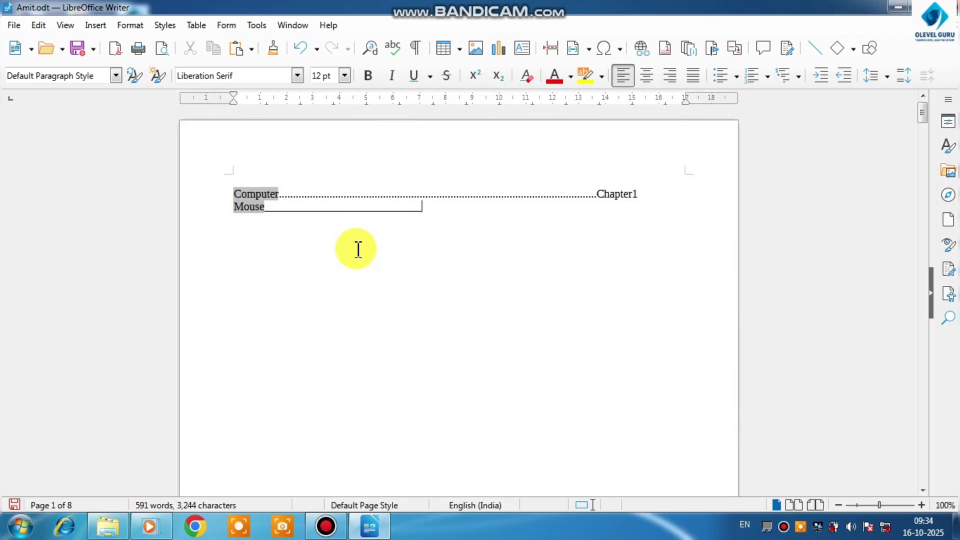
# Extend the Mouse entry with a long underscore leader line ending in the label "Heading 2"
pyautogui.write('________________________________')
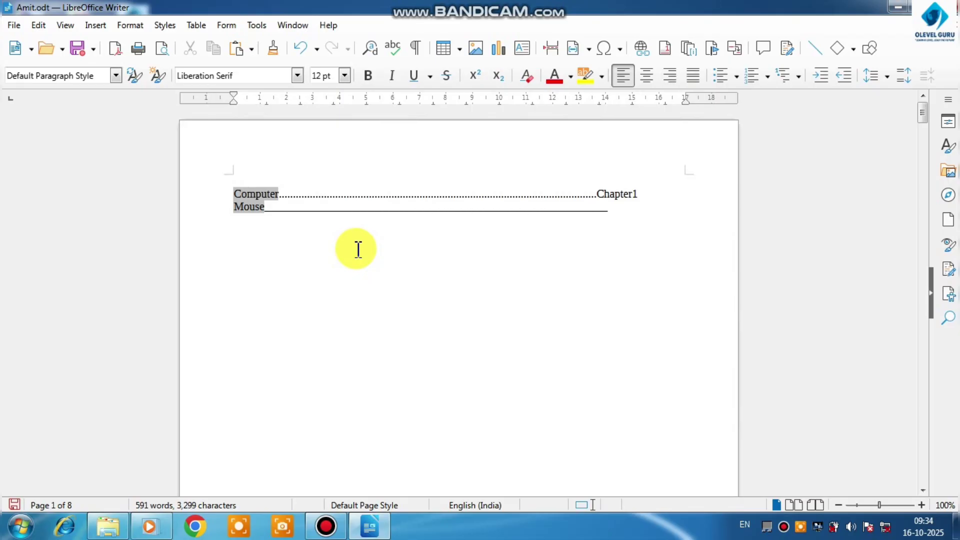
pyautogui.write('______________Heading 2')
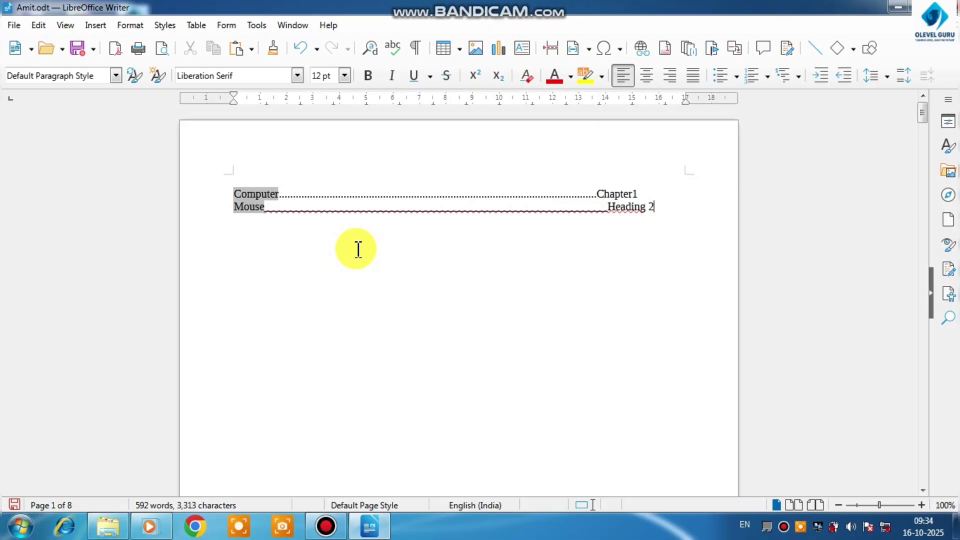
# On the line below the Mouse entry, insert a cross-reference to the heading "Keboard" using Referenced text
pyautogui.click(95, 25)
pyautogui.click(142, 304)
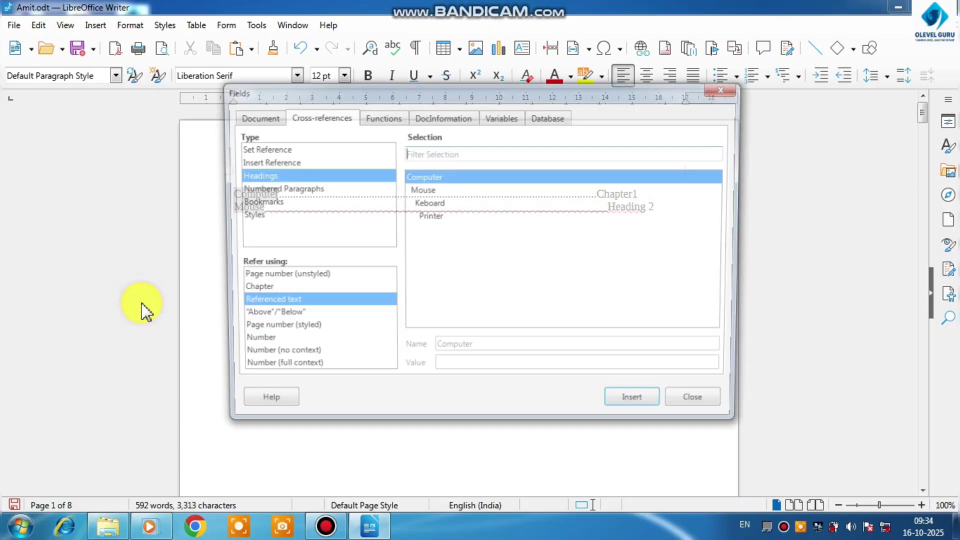
pyautogui.click(424, 202)
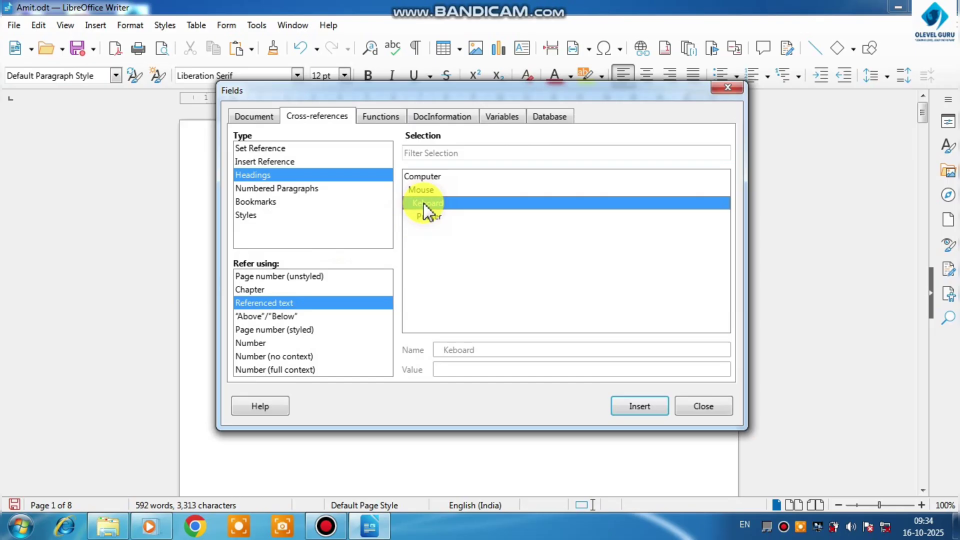
pyautogui.click(623, 403)
pyautogui.click(691, 407)
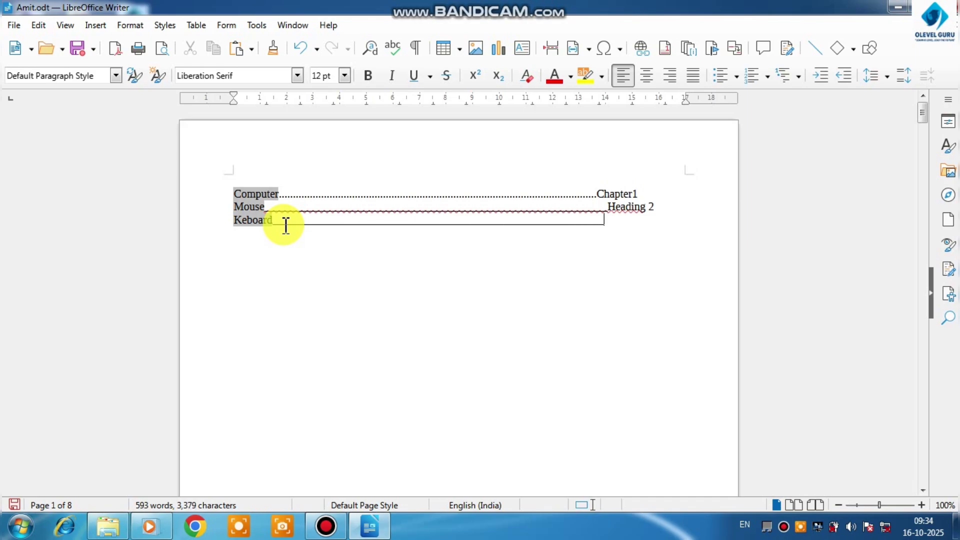
# Finish the Keboard entry with the label "heading 3" and make all three entries bold
pyautogui.write('g 3')
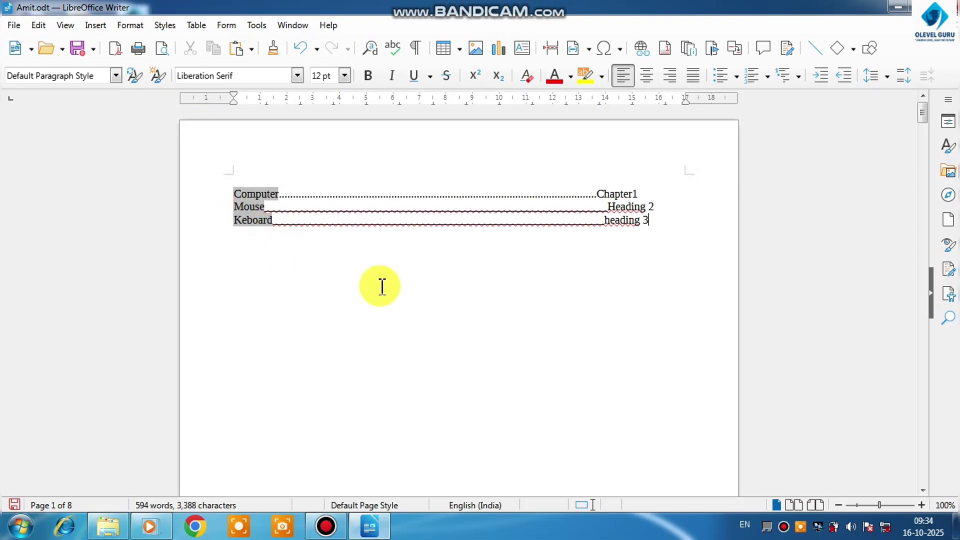
pyautogui.click(660, 233)
pyautogui.moveTo(659, 233); pyautogui.dragTo(236, 193)
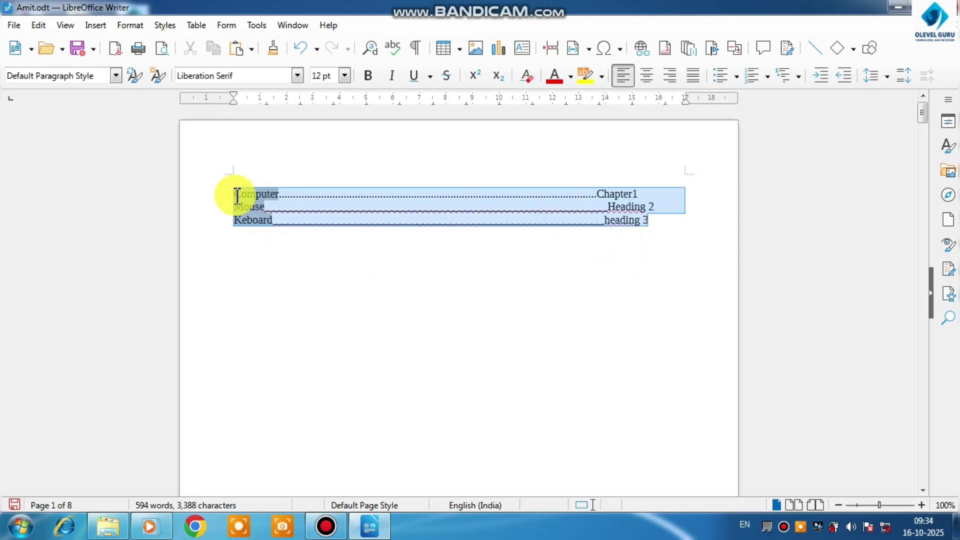
pyautogui.click(367, 76)
# Try an 18 pt font size on the three entries and undo it
pyautogui.click(344, 75)
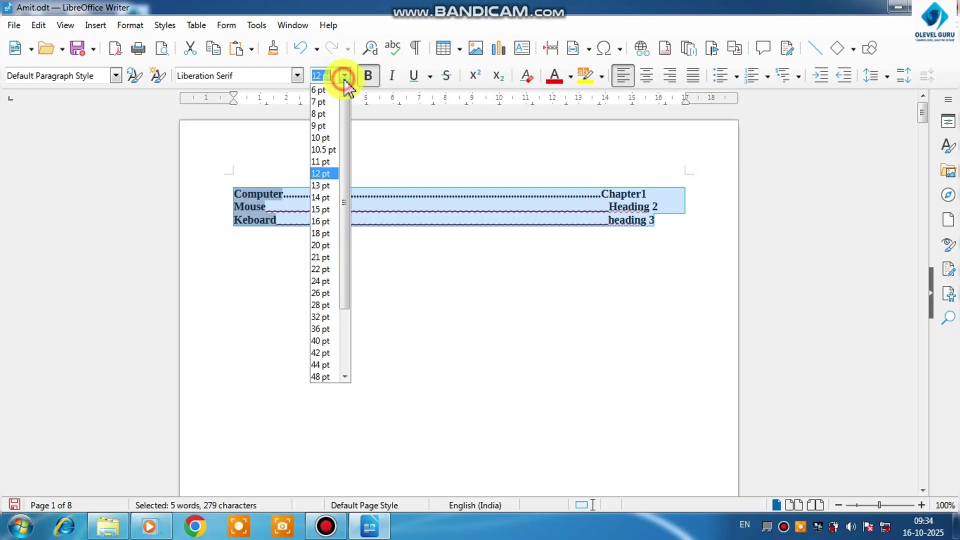
pyautogui.click(319, 234)
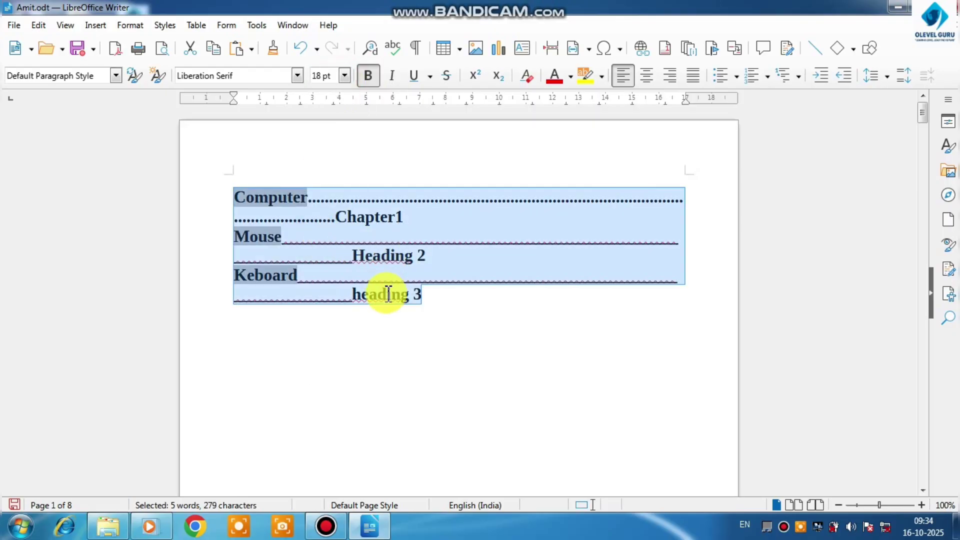
pyautogui.hotkey('ctrl', 'z')
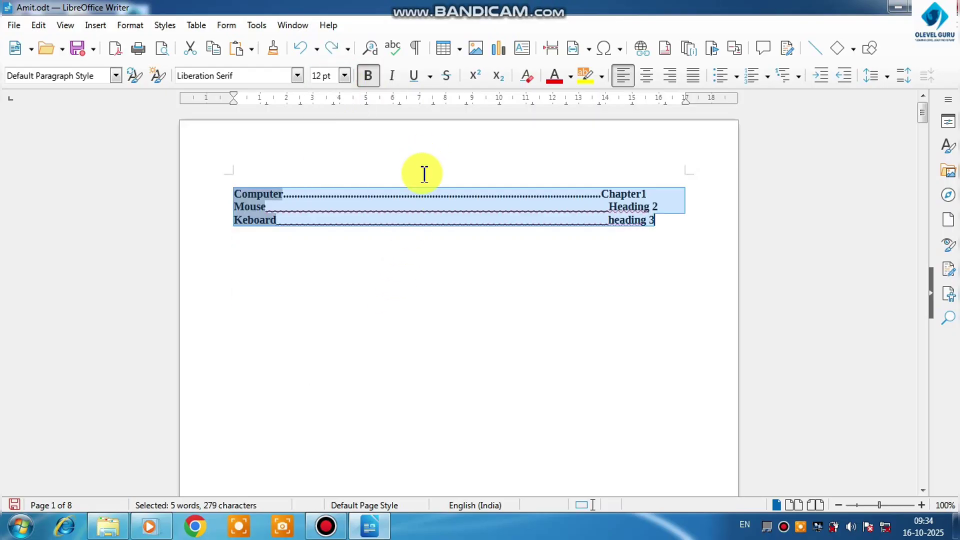
# Shorten the leader lines of the Computer, Mouse and Keboard entries to leave room for larger text
pyautogui.click(588, 196)
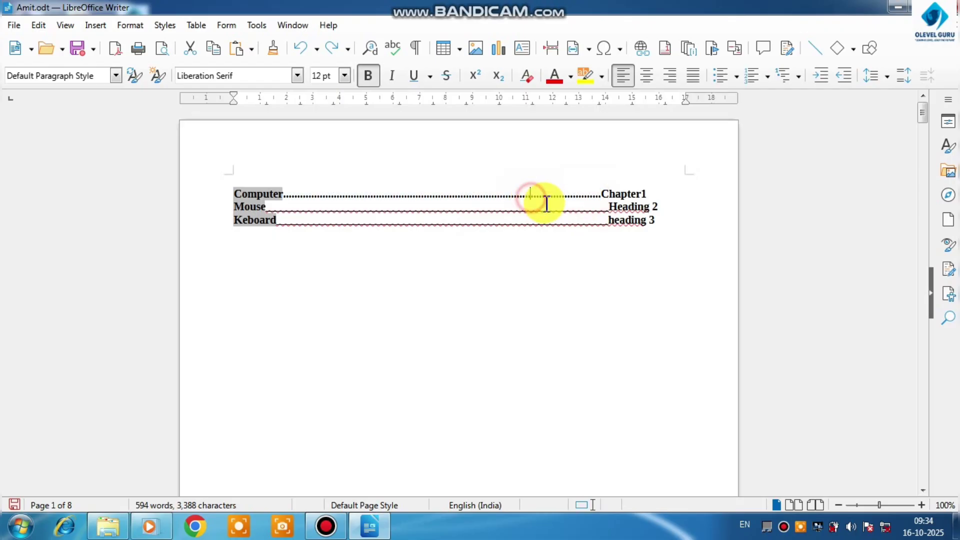
pyautogui.moveTo(508, 205)
pyautogui.mouseDown()
pyautogui.moveTo(548, 204)
pyautogui.moveTo(514, 195)
pyautogui.mouseUp()
pyautogui.press('Delete')
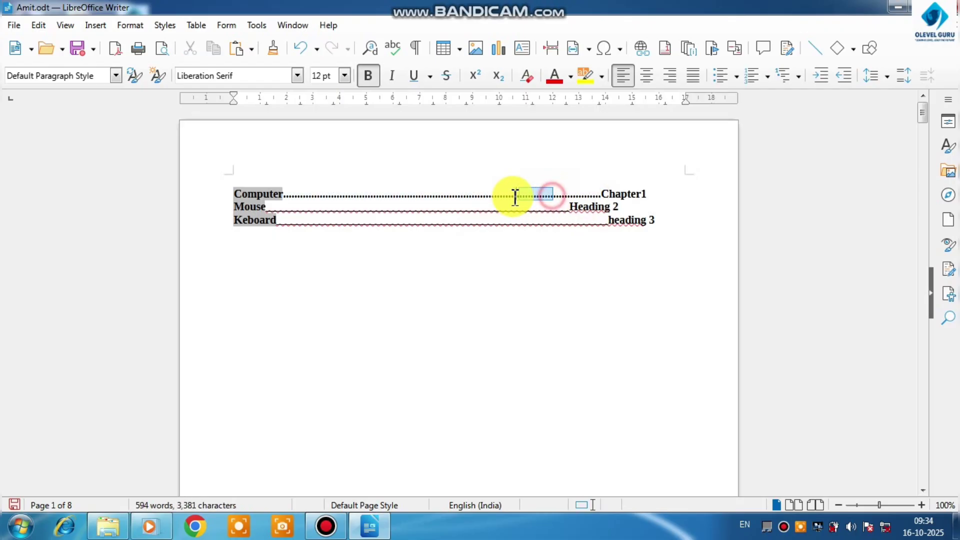
pyautogui.press('Delete')
pyautogui.click(543, 224)
pyautogui.press('BackSpace')
pyautogui.press('BackSpace')
pyautogui.press('BackSpace')
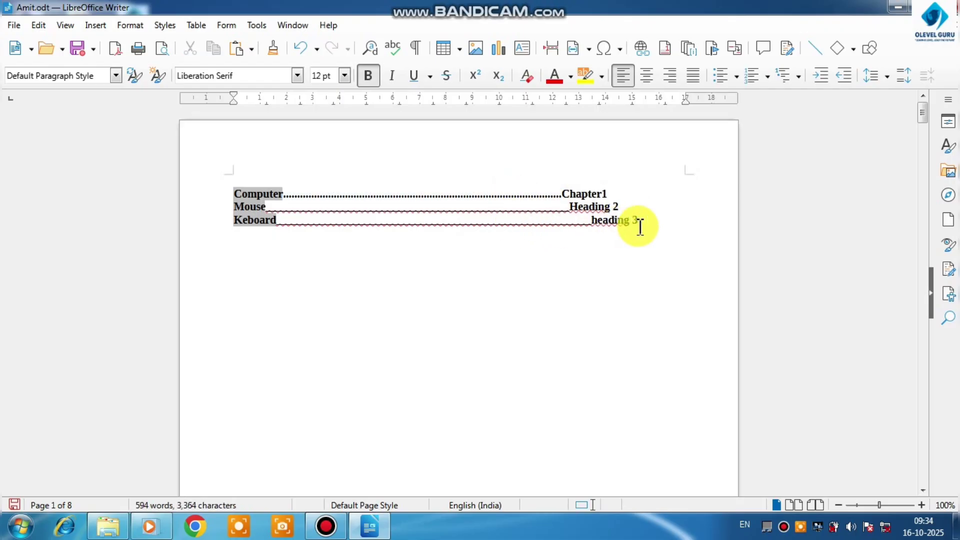
# Set the font size of all three entries to 15 pt
pyautogui.moveTo(637, 224); pyautogui.dragTo(234, 194)
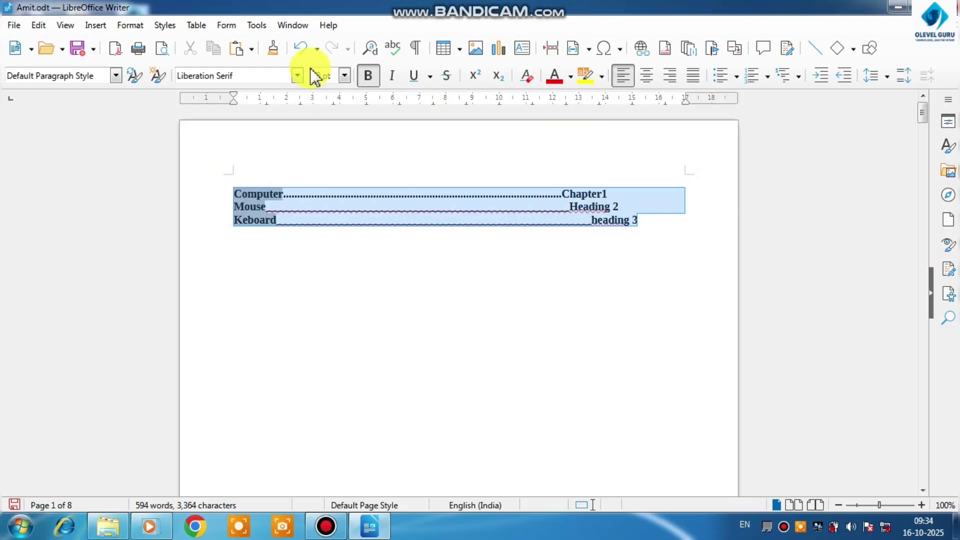
pyautogui.click(343, 77)
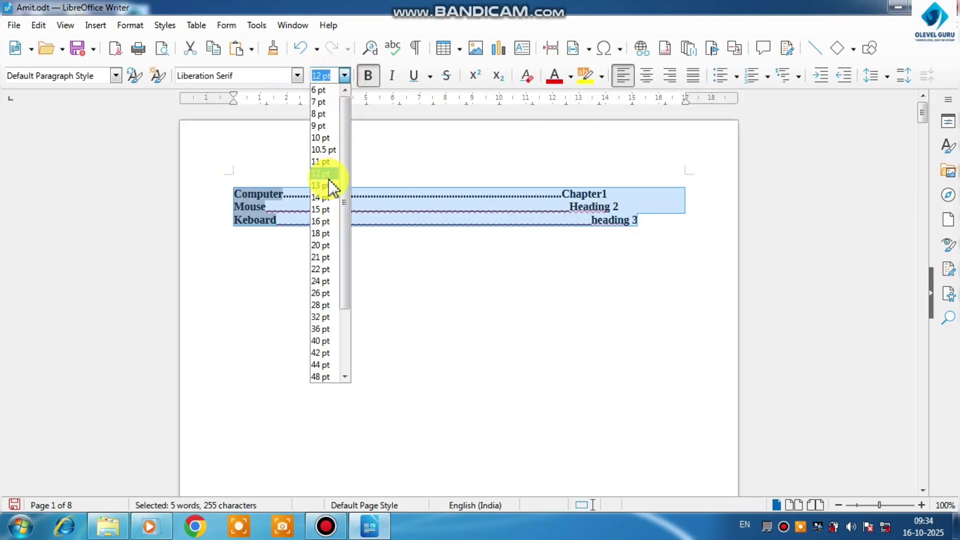
pyautogui.click(324, 209)
pyautogui.click(335, 256)
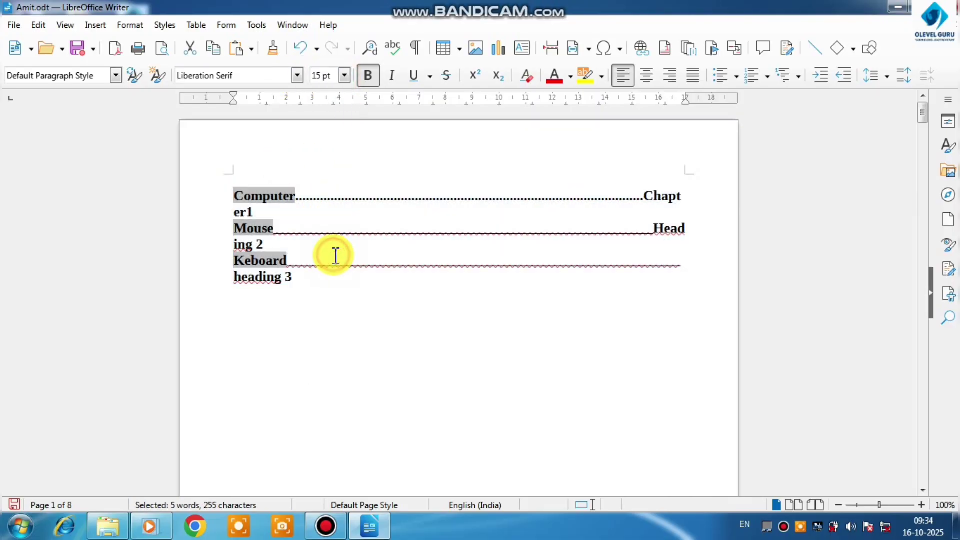
# Shorten the Computer entry's dotted leader so "Chapter1" fits on its line, and trim the Mouse entry's underscore leader
pyautogui.moveTo(580, 198); pyautogui.dragTo(539, 197)
pyautogui.press('BackSpace')
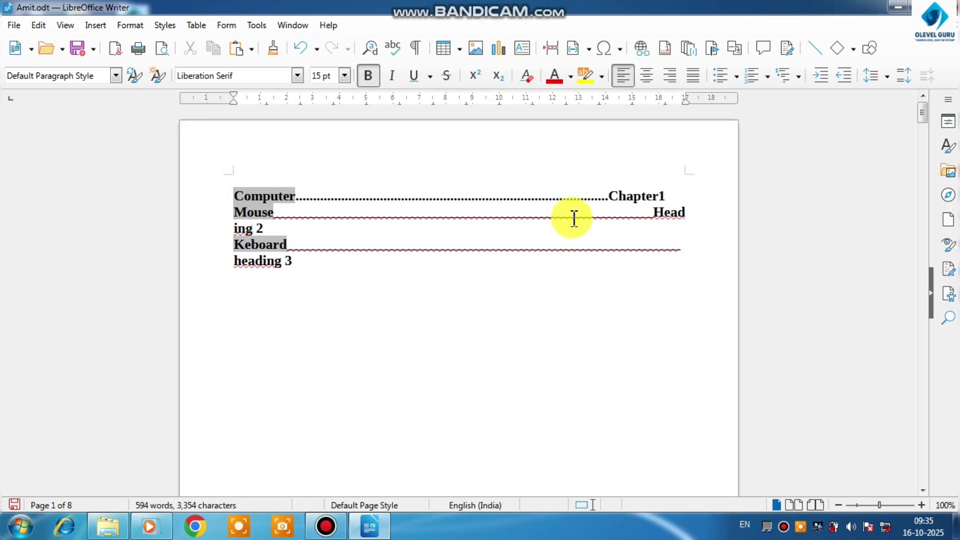
pyautogui.click(562, 215)
pyautogui.press('BackSpace')
pyautogui.press('BackSpace')
pyautogui.moveTo(590, 220); pyautogui.dragTo(595, 226)
pyautogui.press('Delete')
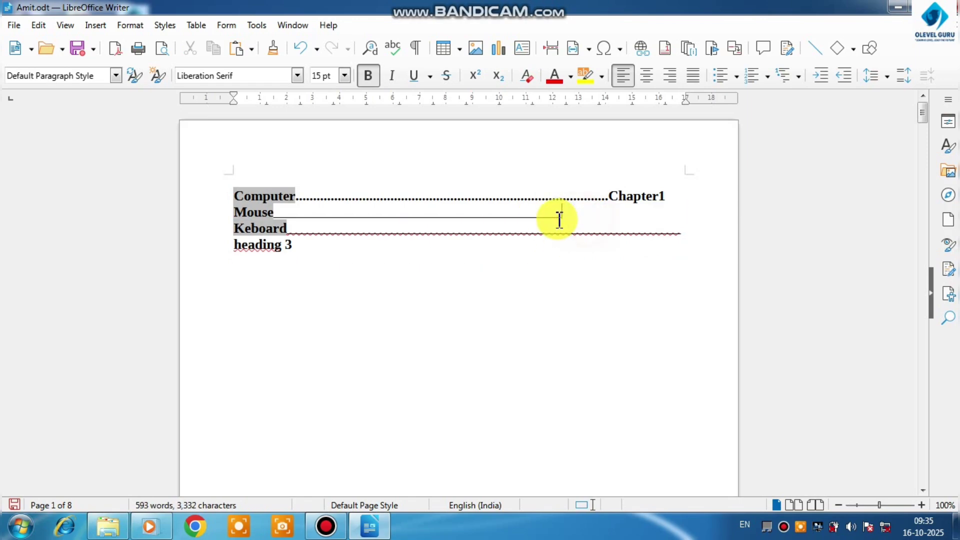
pyautogui.hotkey('ctrl', 'z')
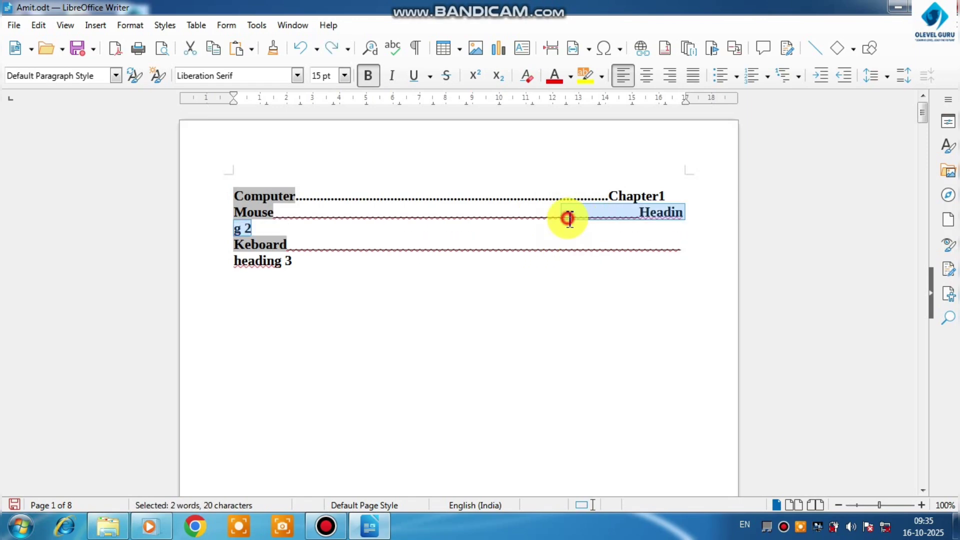
pyautogui.tripleClick(540, 222)
pyautogui.click(534, 222)
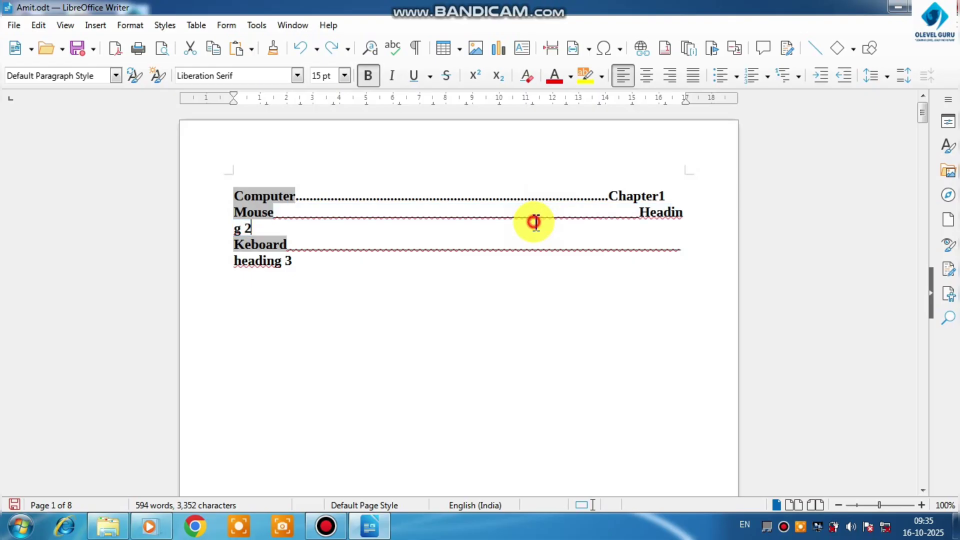
pyautogui.moveTo(526, 220); pyautogui.dragTo(541, 222)
pyautogui.click(544, 221)
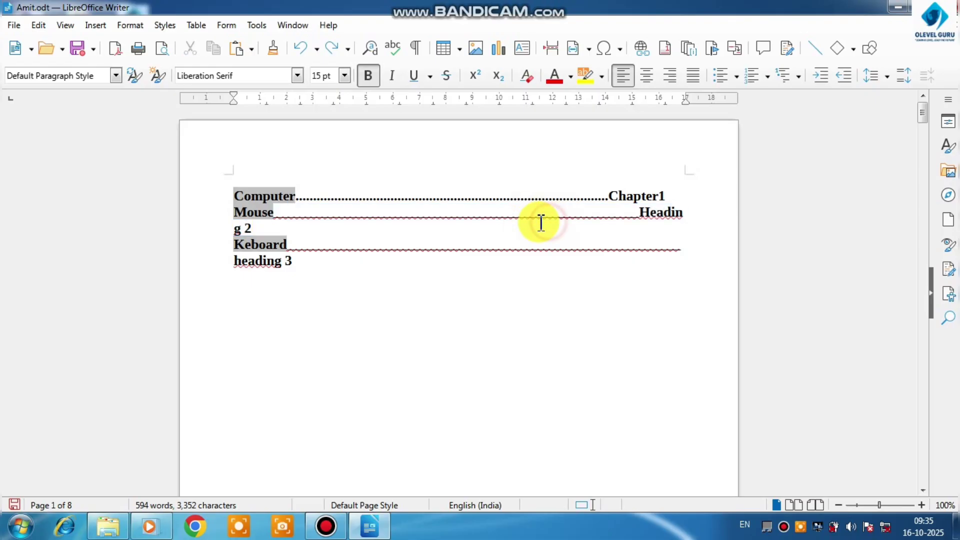
pyautogui.doubleClick(538, 222)
pyautogui.click(545, 222)
pyautogui.keyDown('shift'); pyautogui.click(519, 221); pyautogui.keyUp('shift')
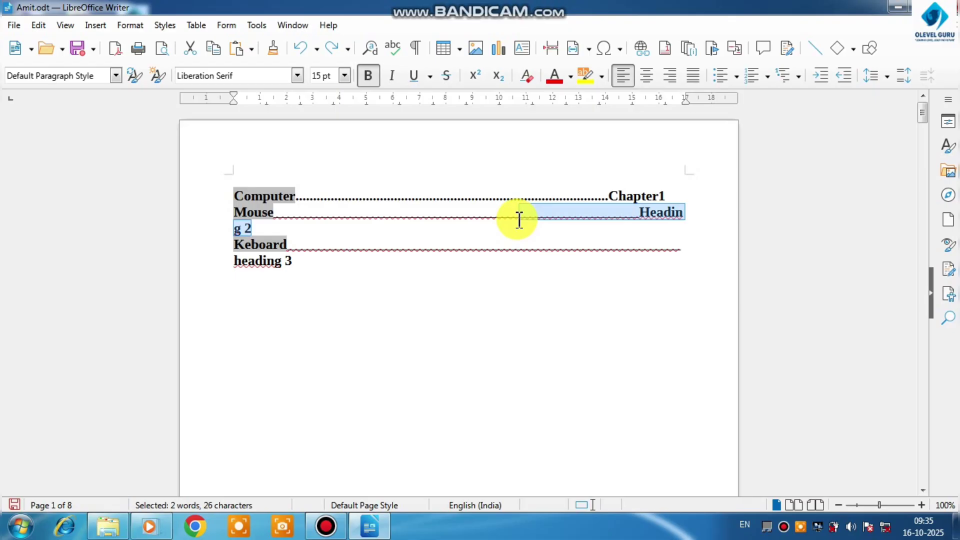
# Remove more underscores from the Mouse entry's leader until "Heading 2" fits on the same line
pyautogui.click(620, 220)
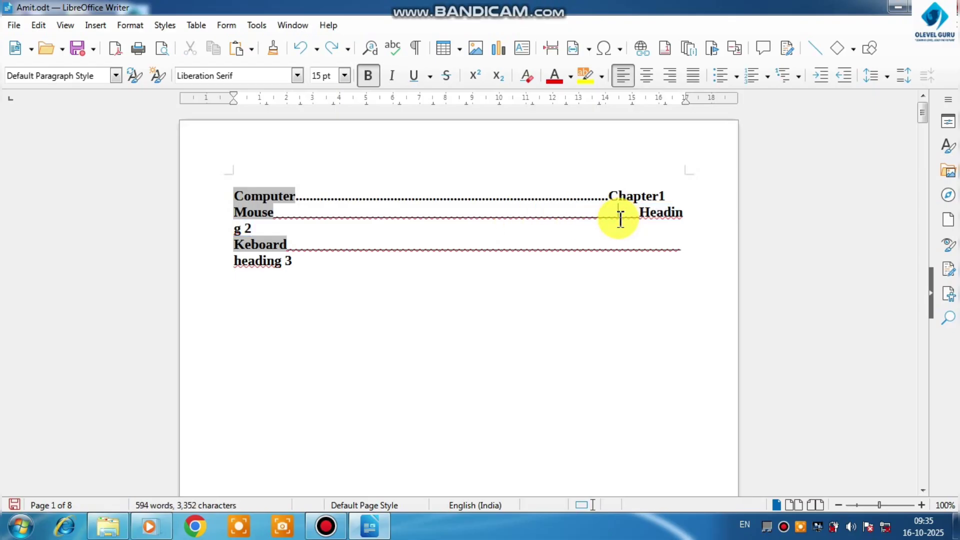
pyautogui.press('BackSpace')
pyautogui.press('BackSpace')
pyautogui.press('BackSpace')
pyautogui.press('BackSpace')
pyautogui.press('BackSpace')
# Shorten the Keboard entry's underscore leader to fit the entry on one line and make its label read "heading3"
pyautogui.moveTo(617, 230); pyautogui.dragTo(581, 243)
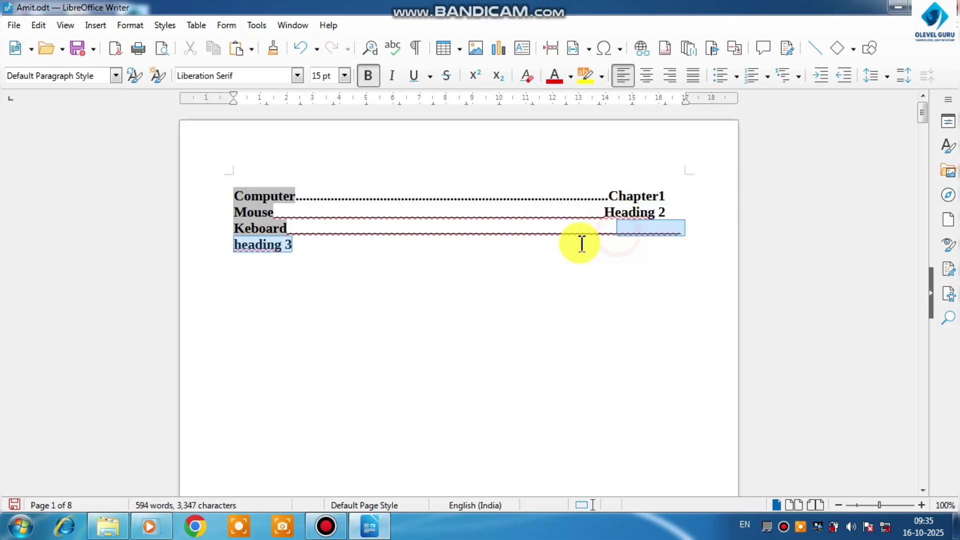
pyautogui.click(594, 236)
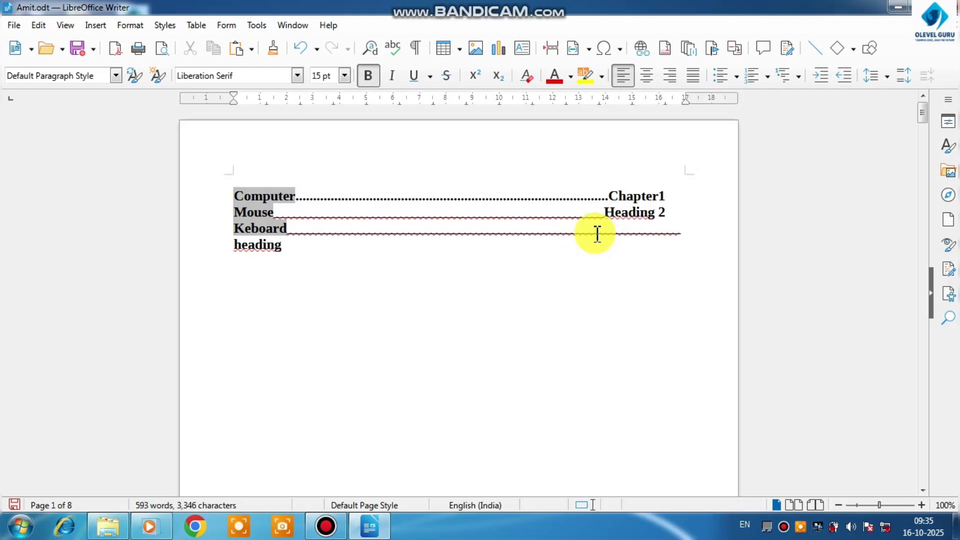
pyautogui.press('BackSpace')
pyautogui.press('BackSpace')
pyautogui.press('BackSpace')
pyautogui.press('BackSpace')
pyautogui.press('BackSpace')
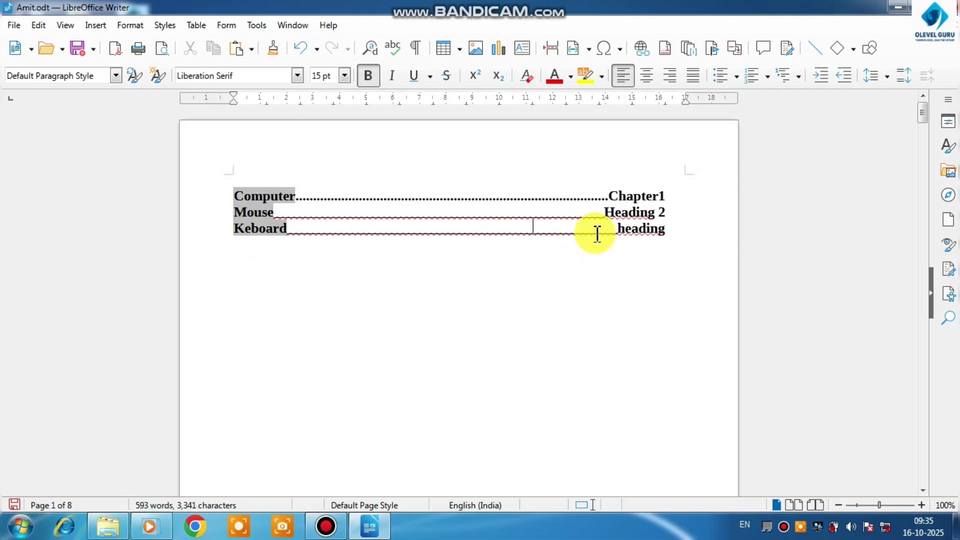
pyautogui.click(623, 231)
pyautogui.write('3')
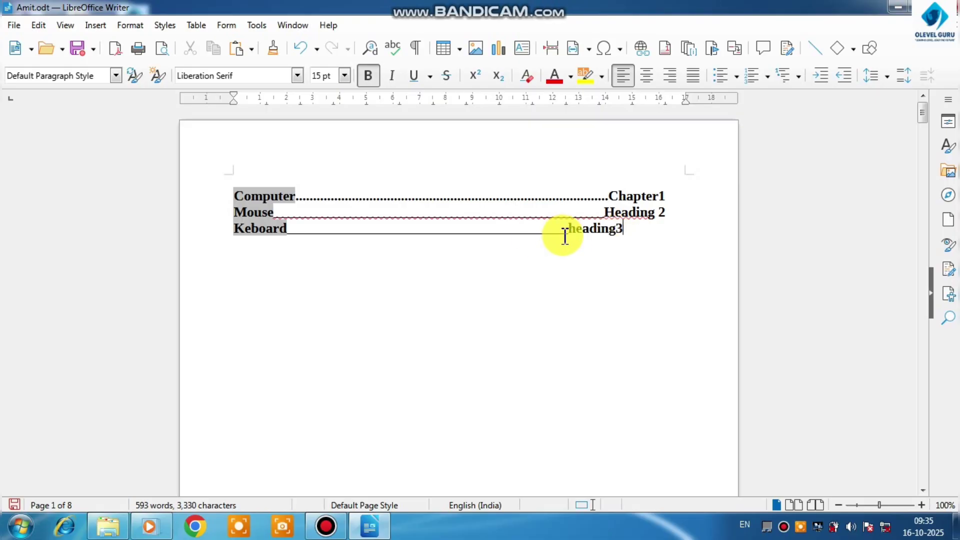
# Add underscores before "heading3" so the Keboard label lines up with the labels above
pyautogui.click(575, 235)
pyautogui.click(574, 238)
pyautogui.click(571, 233)
pyautogui.write('______')
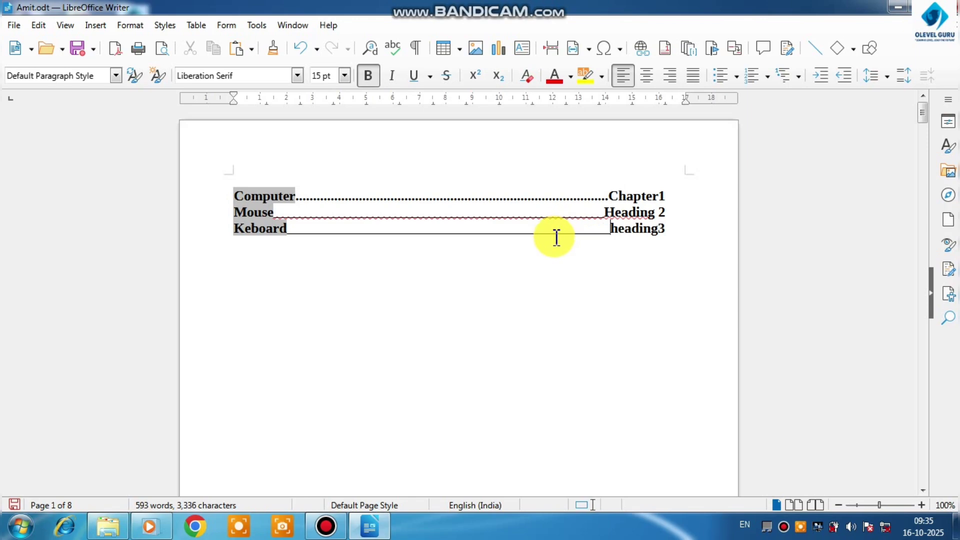
# Follow the Computer cross-reference to its heading, return to the first page, and follow the Keboard cross-reference
pyautogui.click(270, 202)
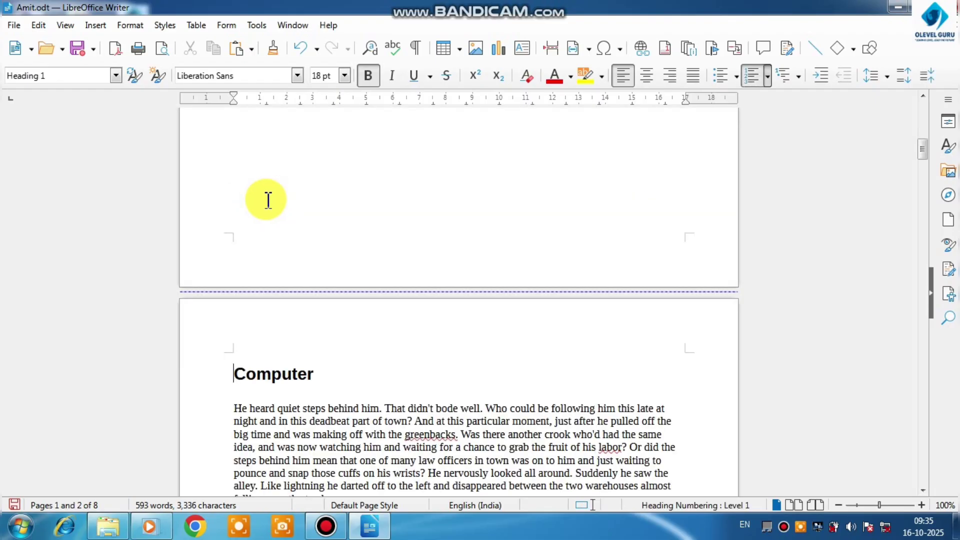
pyautogui.scroll(12, 268, 200)
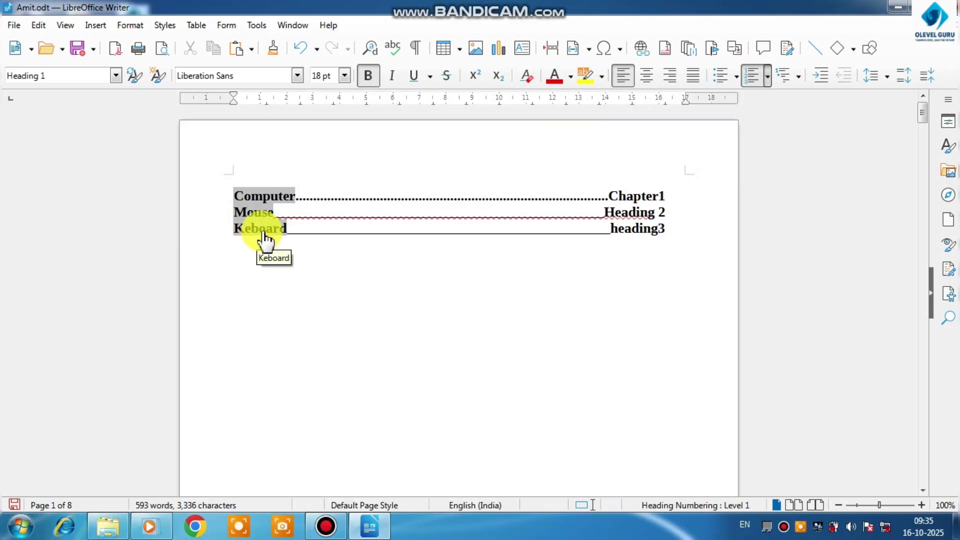
pyautogui.click(265, 240)
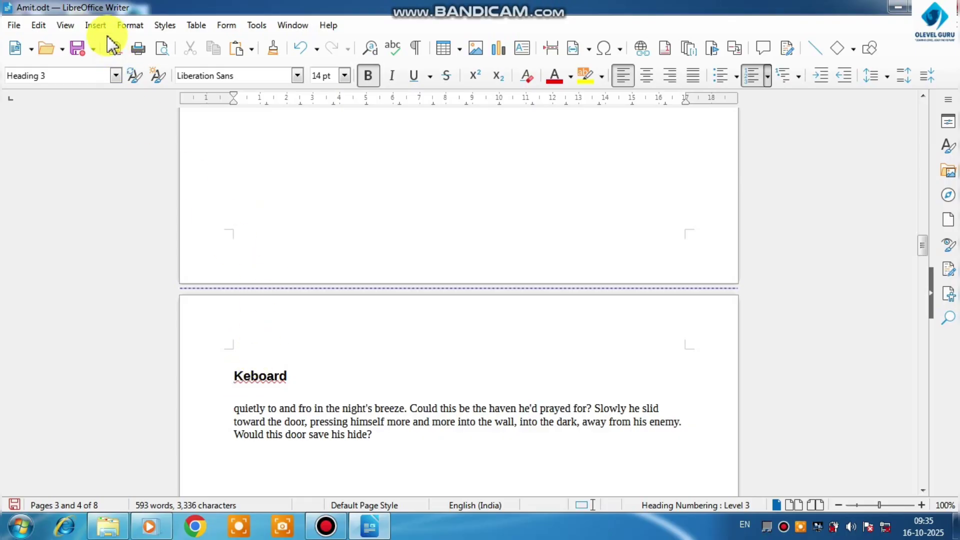
# Insert the copyright sign © from the special characters before the Keboard heading
pyautogui.click(95, 26)
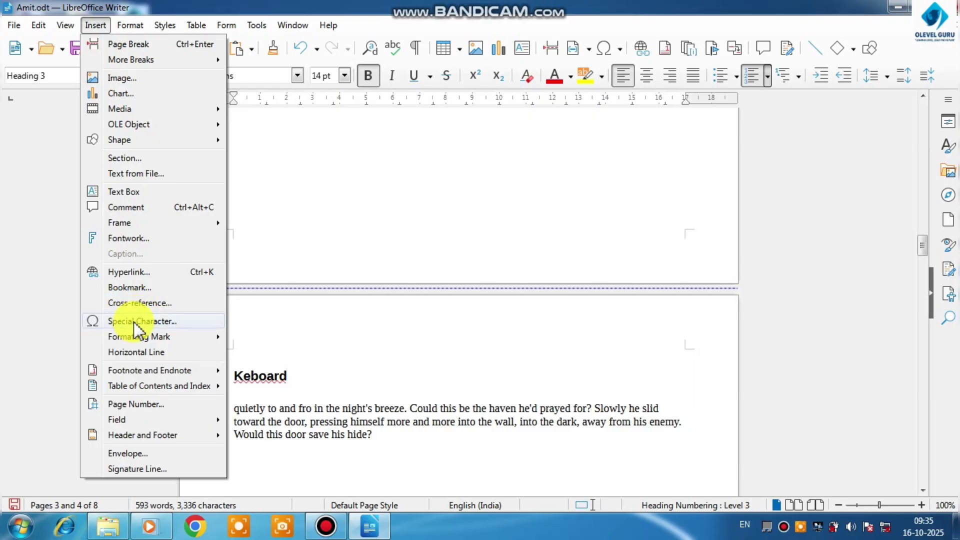
pyautogui.click(138, 327)
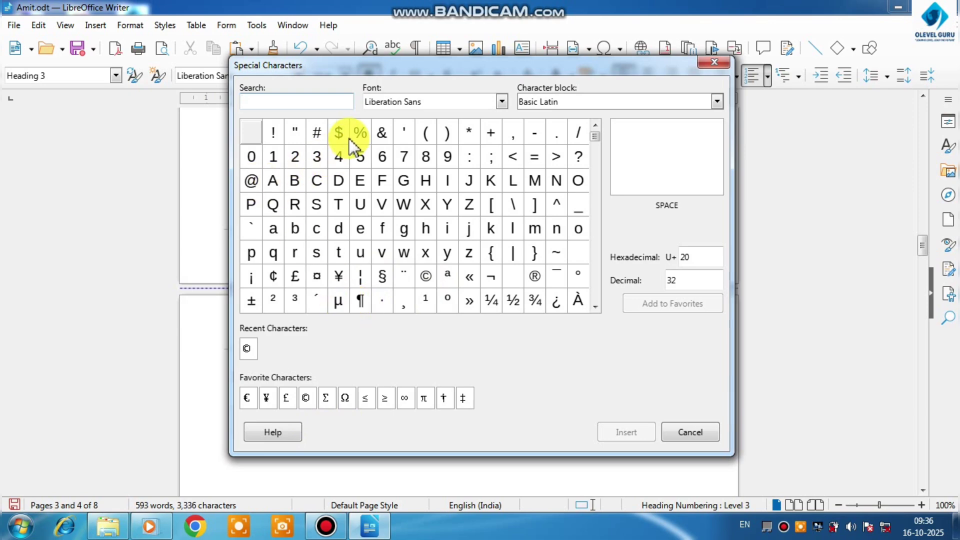
pyautogui.click(534, 276)
pyautogui.click(425, 276)
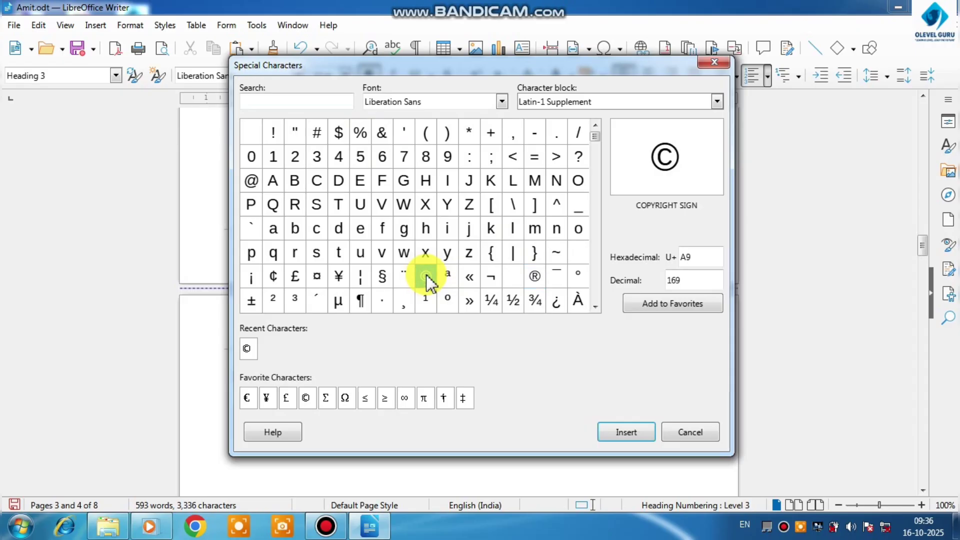
pyautogui.click(624, 434)
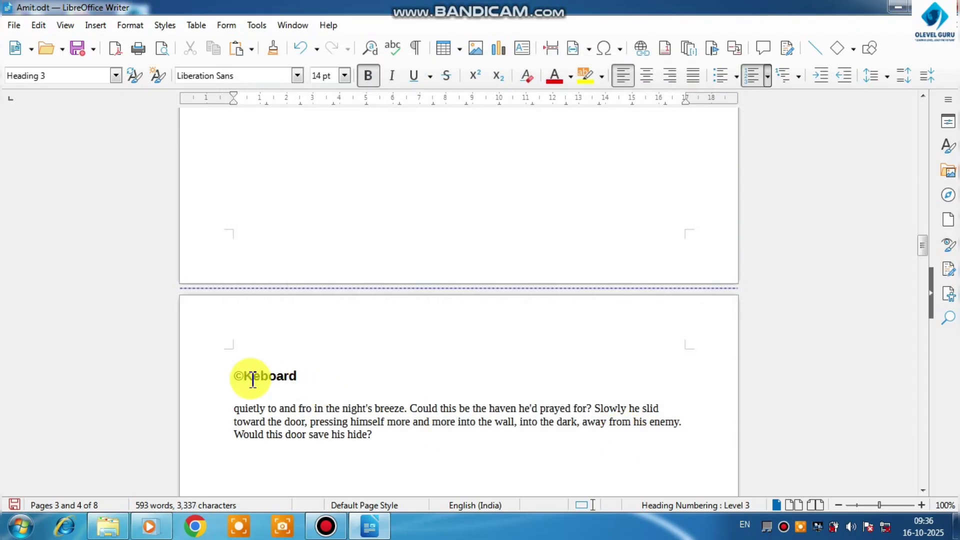
# Format the copyright sign before the Keboard heading at 26 pt in red, and delete it
pyautogui.moveTo(245, 378); pyautogui.dragTo(235, 378)
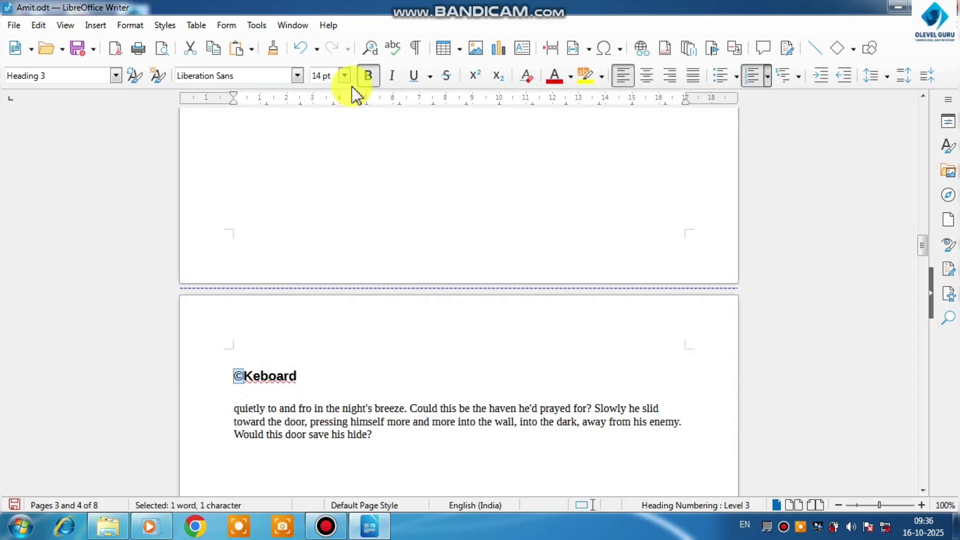
pyautogui.click(344, 76)
pyautogui.click(324, 295)
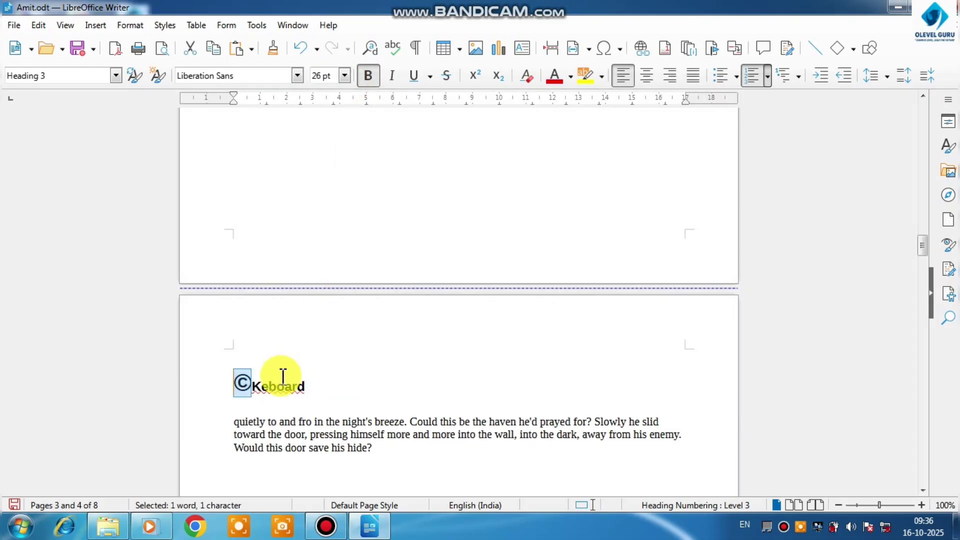
pyautogui.click(553, 76)
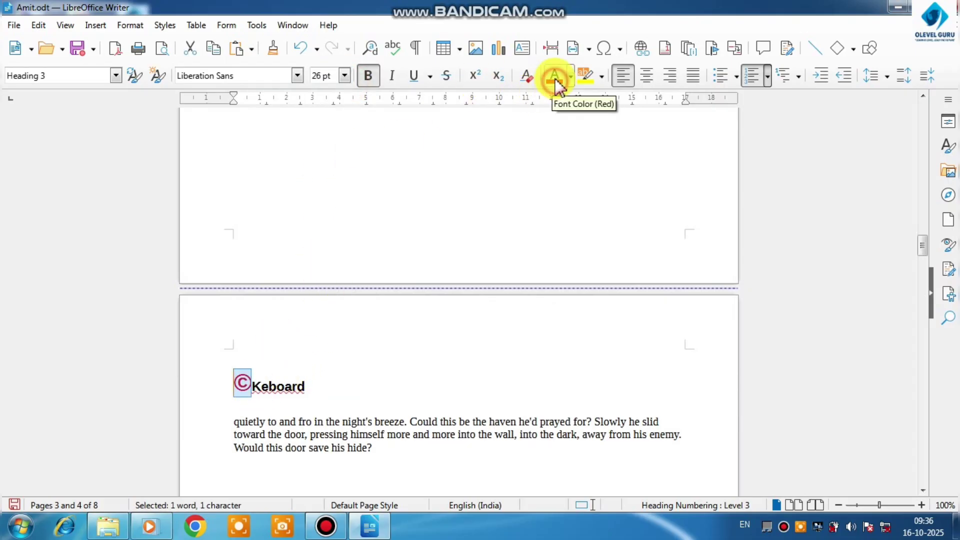
pyautogui.press('Delete')
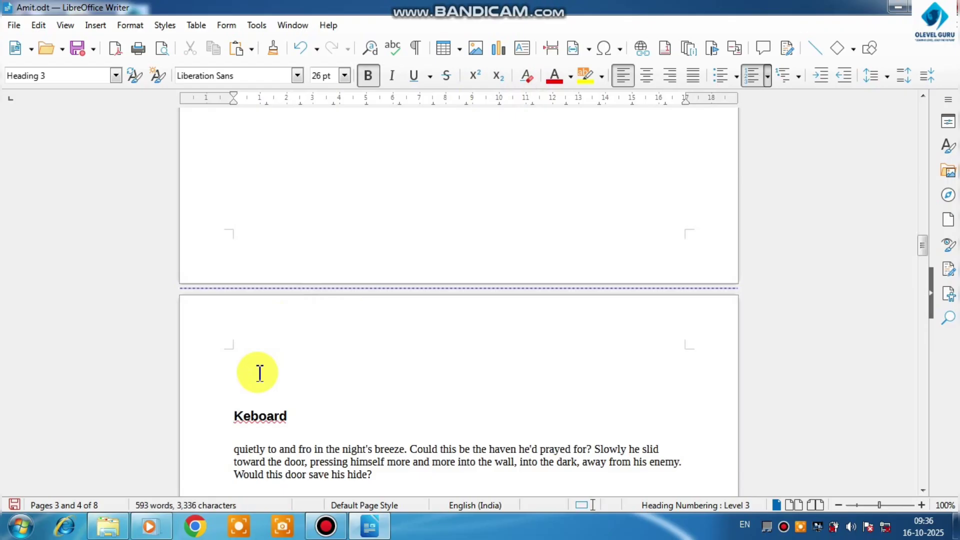
pyautogui.scroll(-6, 310, 368)
pyautogui.scroll(-12, 314, 374)
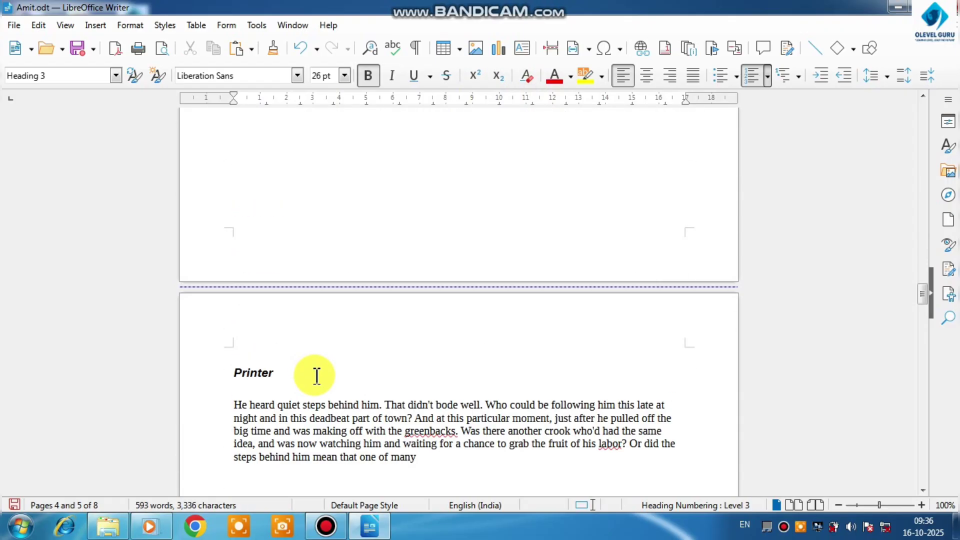
# Undo the deletion of the copyright sign and paste a copy of it after the Keboard heading
pyautogui.hotkey('ctrl', 'z')
pyautogui.scroll(6, 315, 372)
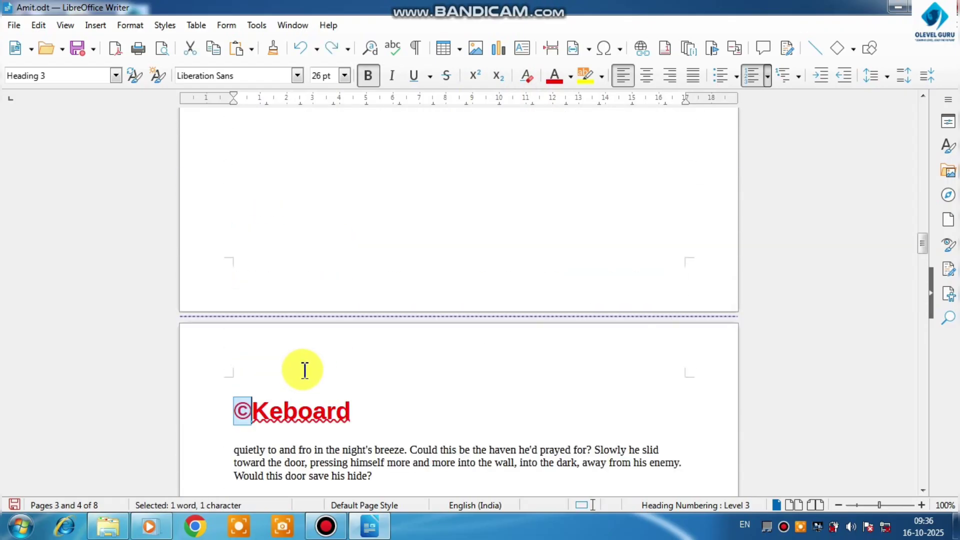
pyautogui.click(253, 410)
pyautogui.doubleClick(240, 407)
pyautogui.hotkey('ctrl', 'c')
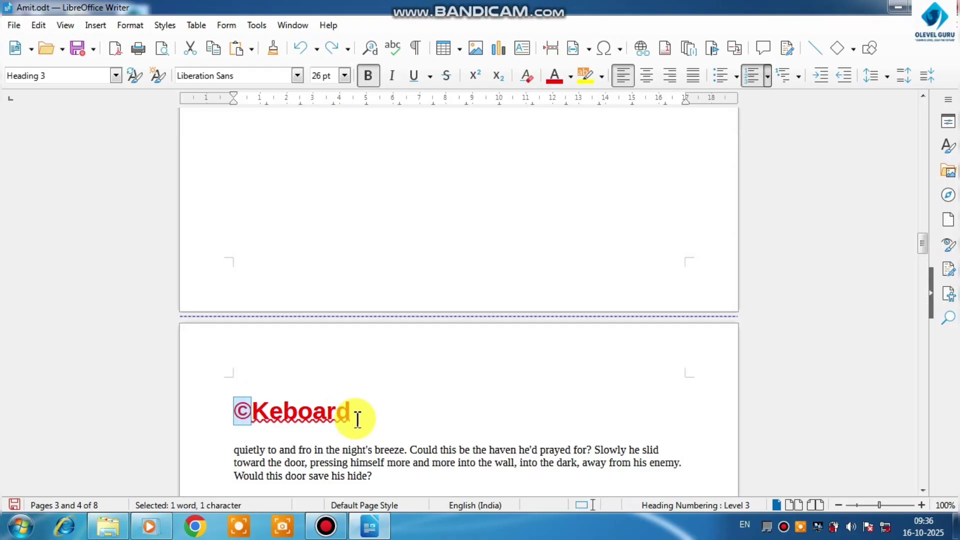
pyautogui.click(406, 414)
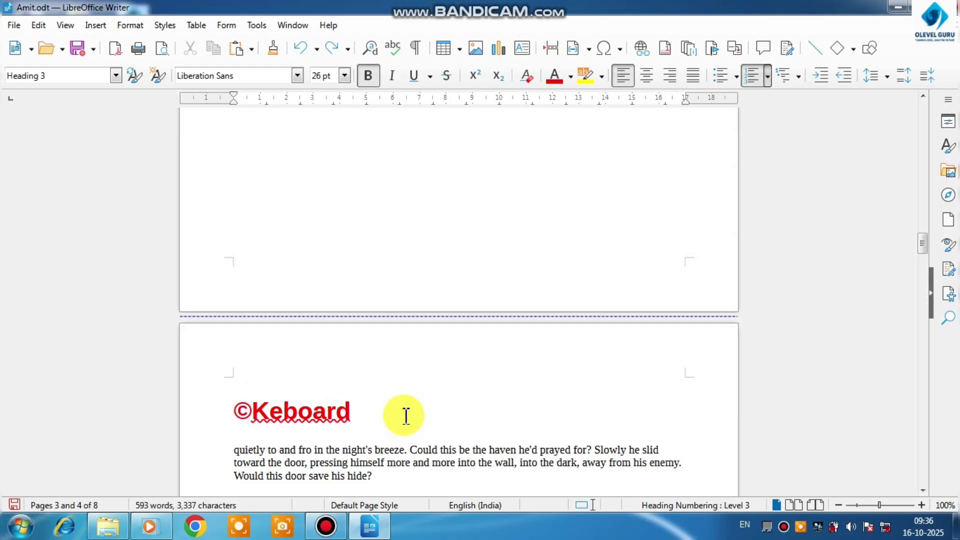
pyautogui.hotkey('ctrl', 'v')
pyautogui.doubleClick(403, 412)
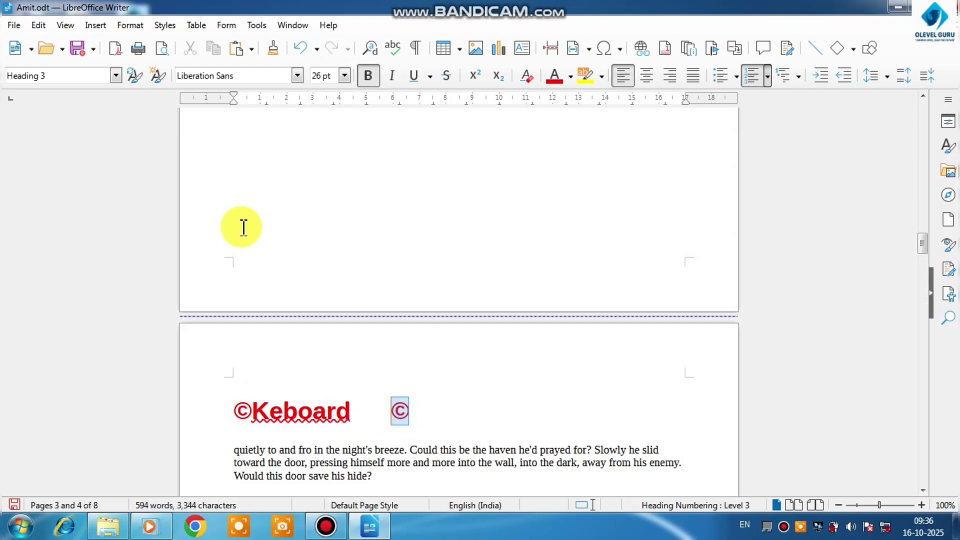
pyautogui.click(95, 25)
pyautogui.click(141, 319)
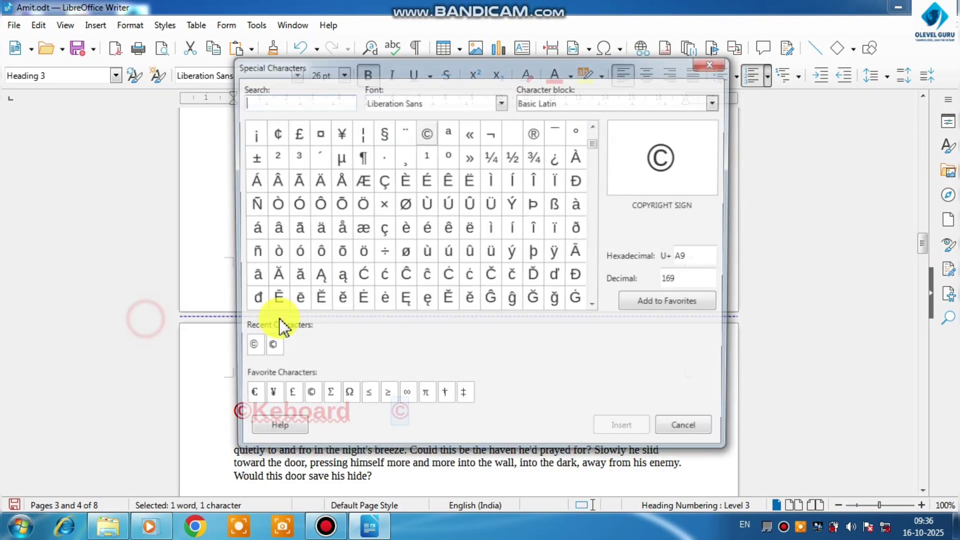
pyautogui.click(404, 207)
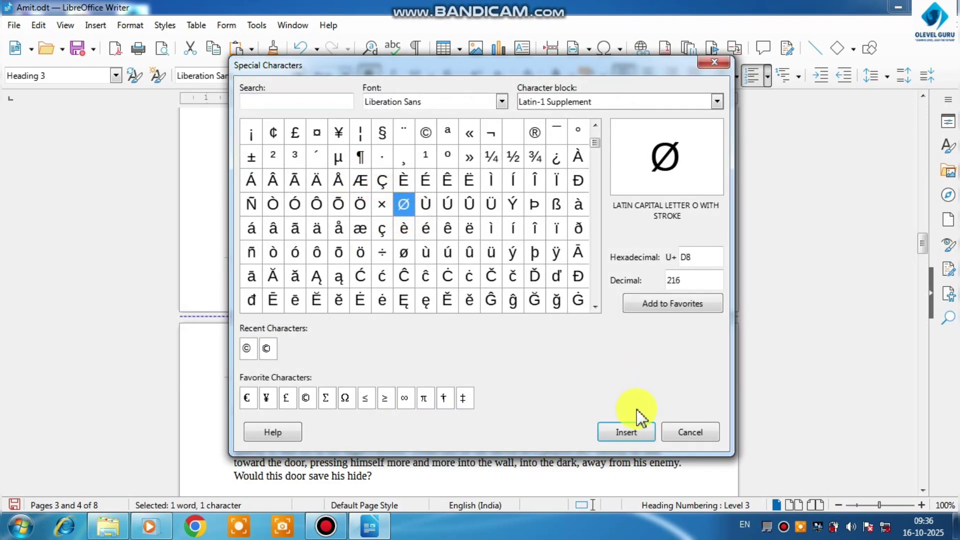
pyautogui.click(714, 62)
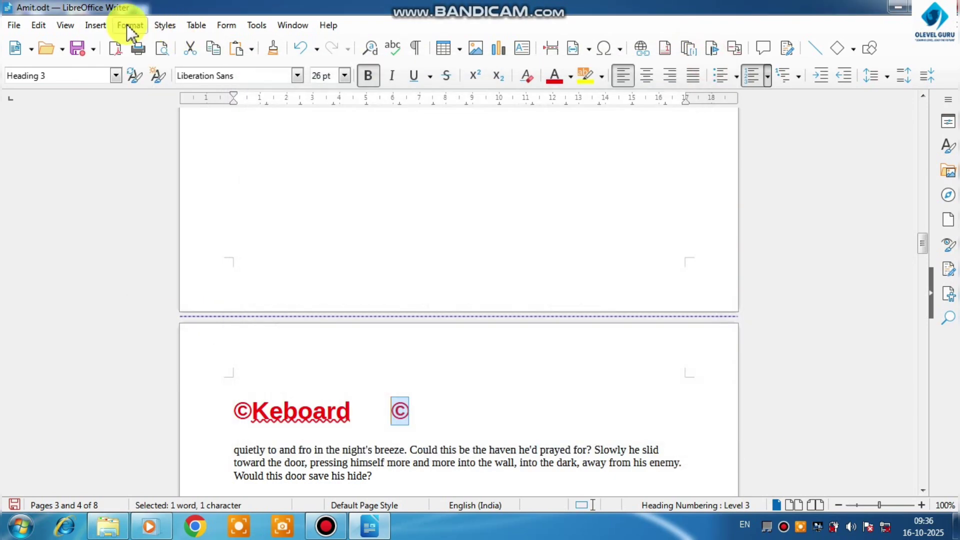
# Fill a new paragraph below the Keboard heading with a long row of underscores to form a line
pyautogui.click(95, 25)
pyautogui.moveTo(135, 345)
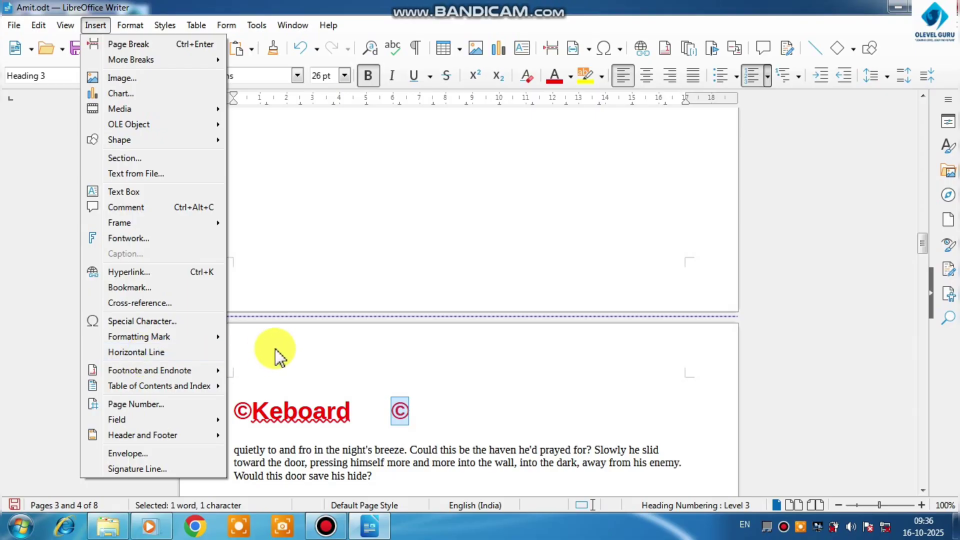
pyautogui.click(361, 406)
pyautogui.click(415, 419)
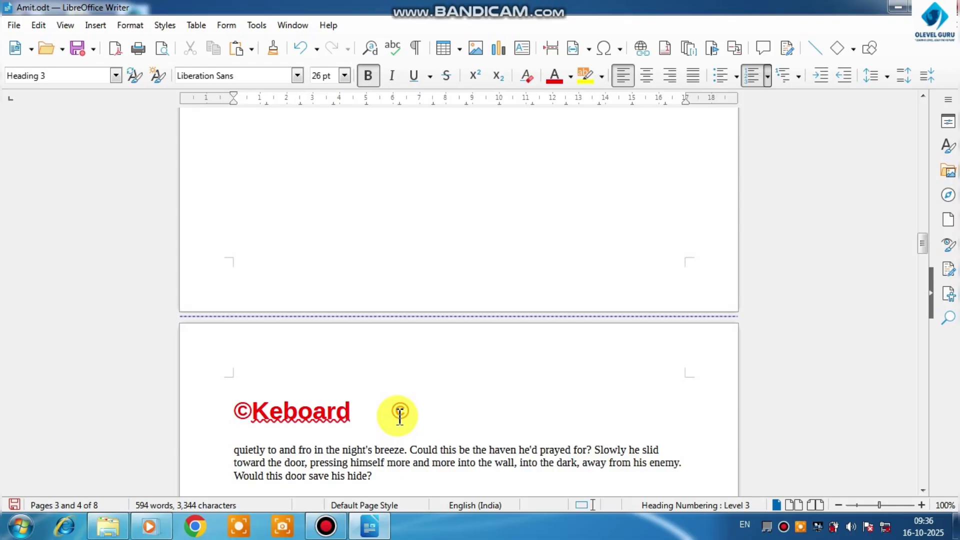
pyautogui.press('Return')
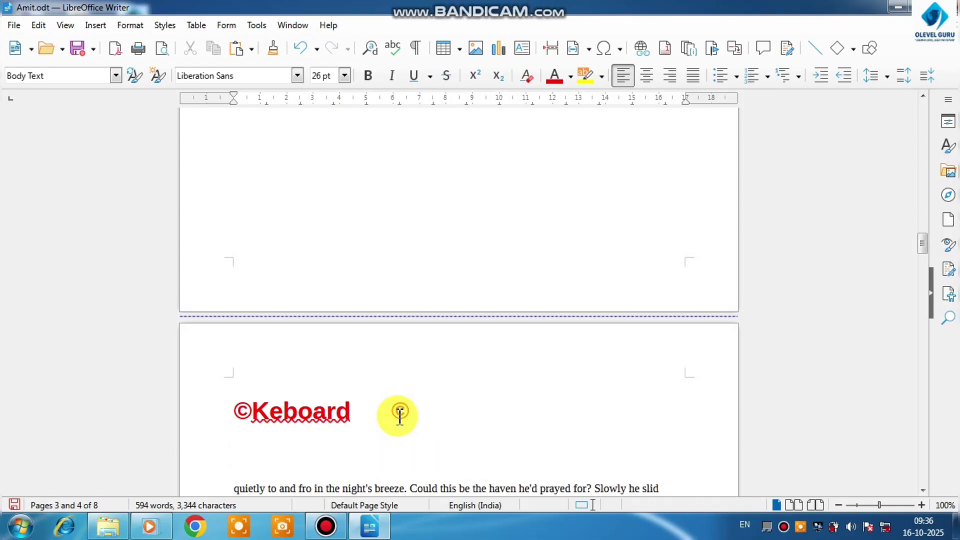
pyautogui.write('________________________________')
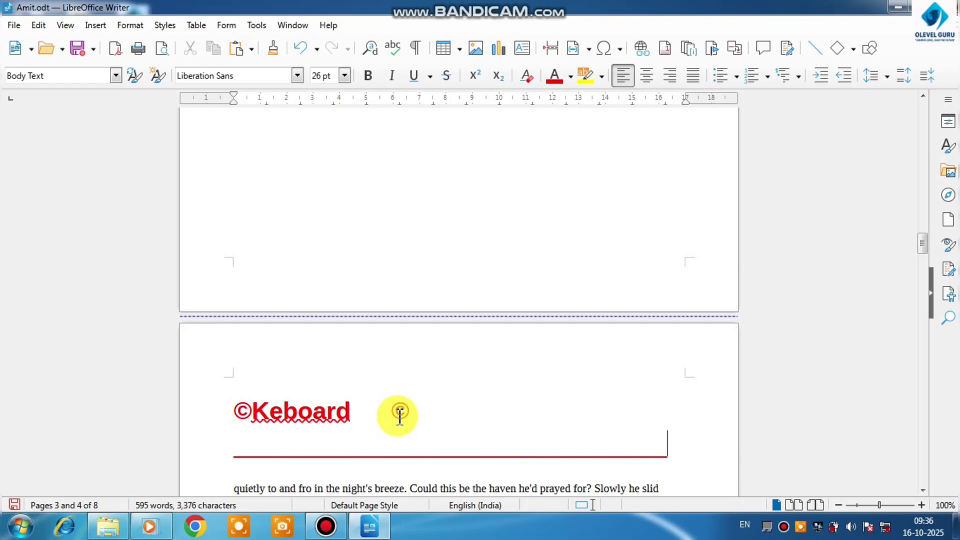
# Insert a built-in horizontal line in a new paragraph below the underscore line
pyautogui.scroll(-3, 400, 414)
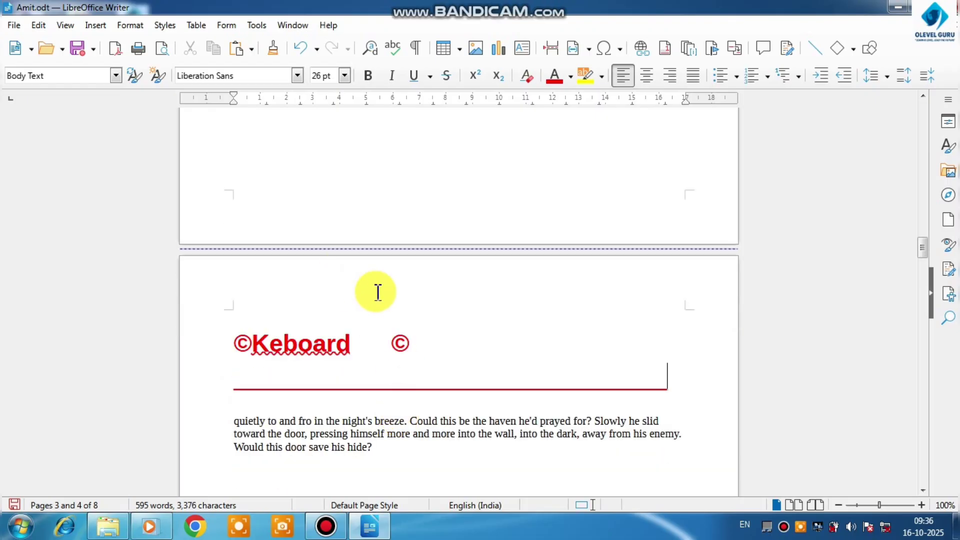
pyautogui.press('Return')
pyautogui.click(96, 26)
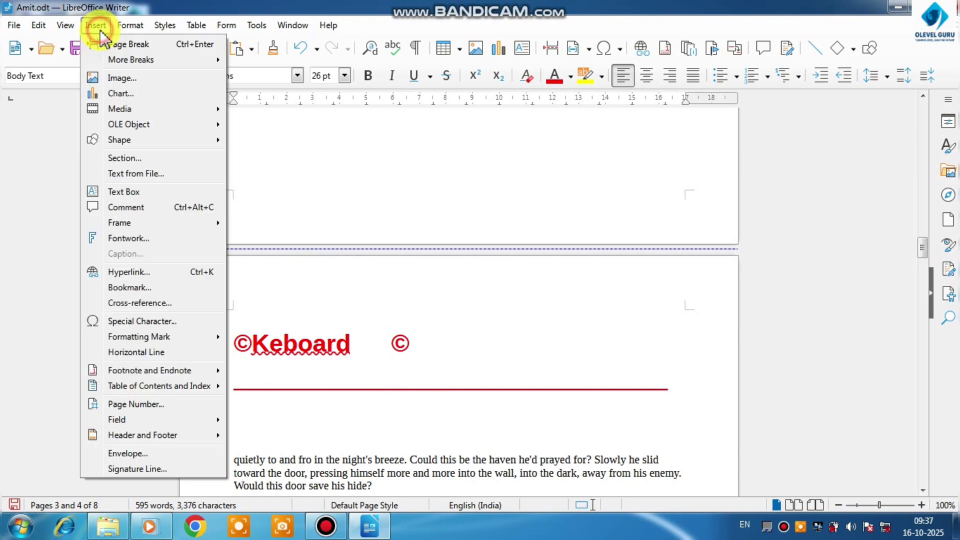
pyautogui.click(137, 354)
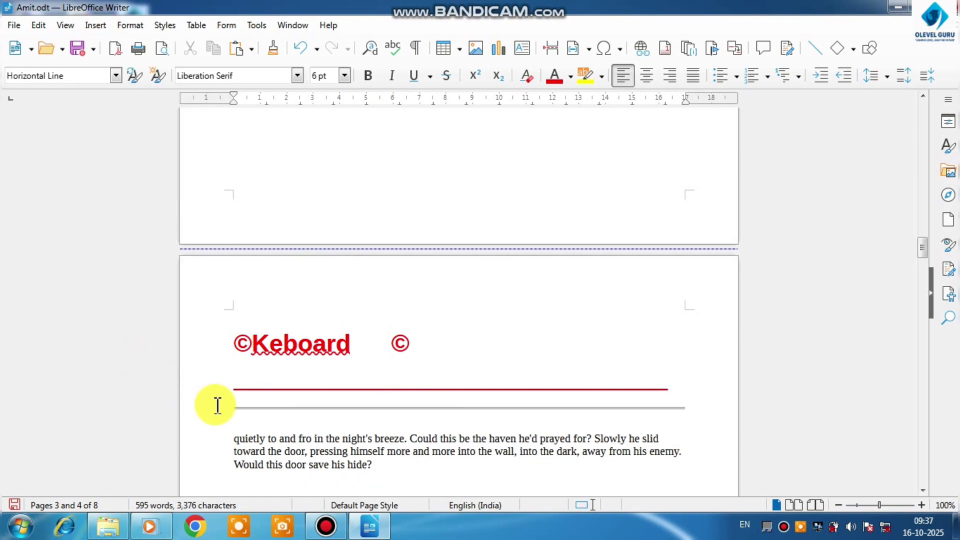
# Apply bold and an orange font color to the inserted horizontal line
pyautogui.moveTo(229, 407); pyautogui.dragTo(289, 410)
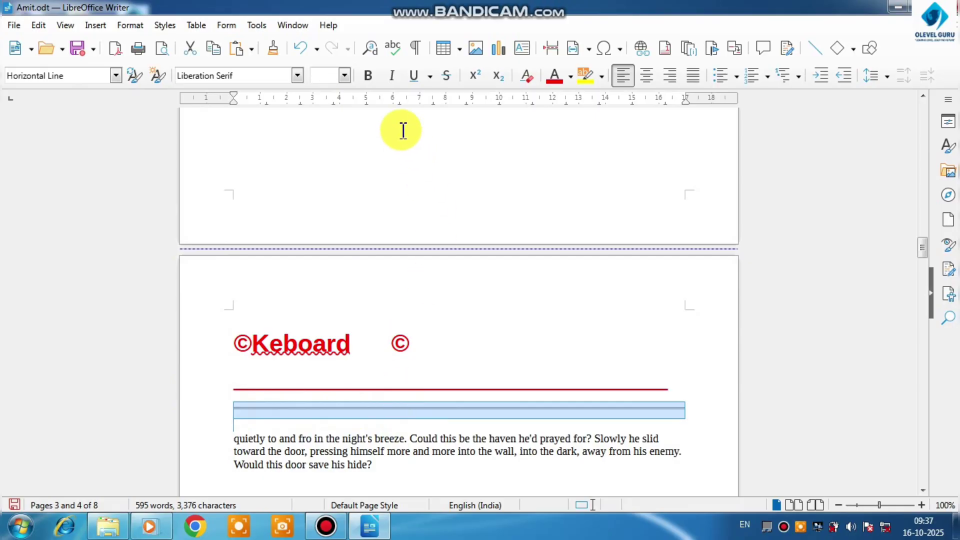
pyautogui.click(367, 80)
pyautogui.click(345, 76)
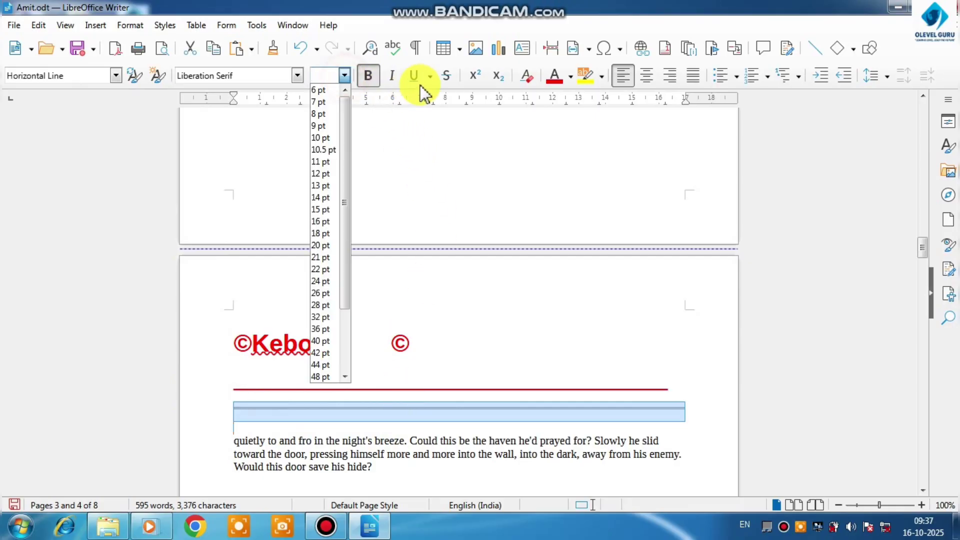
pyautogui.click(548, 85)
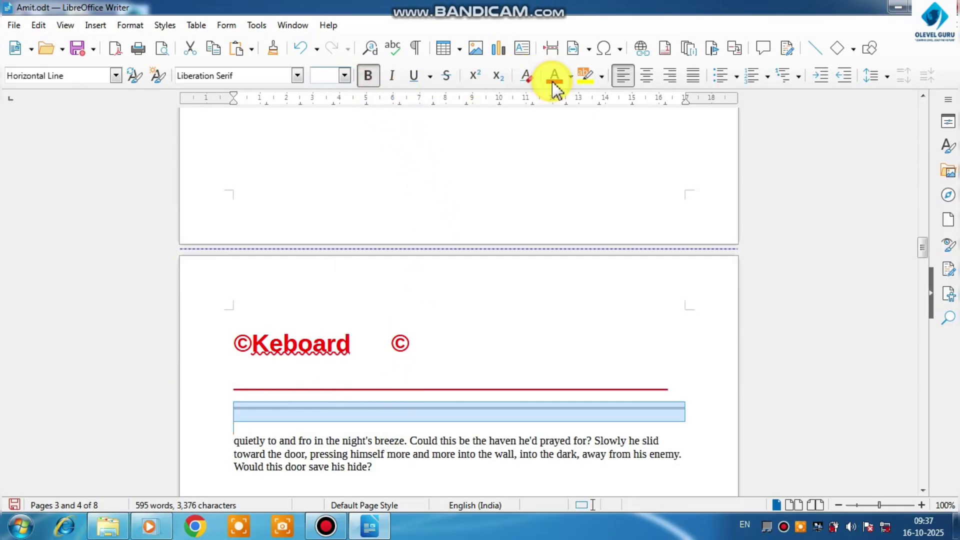
pyautogui.click(570, 78)
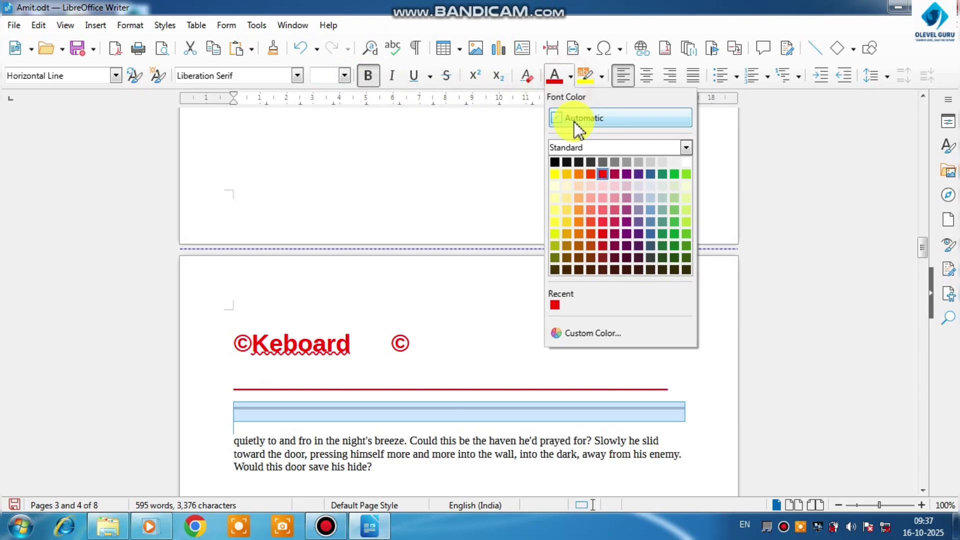
pyautogui.click(583, 176)
pyautogui.click(463, 288)
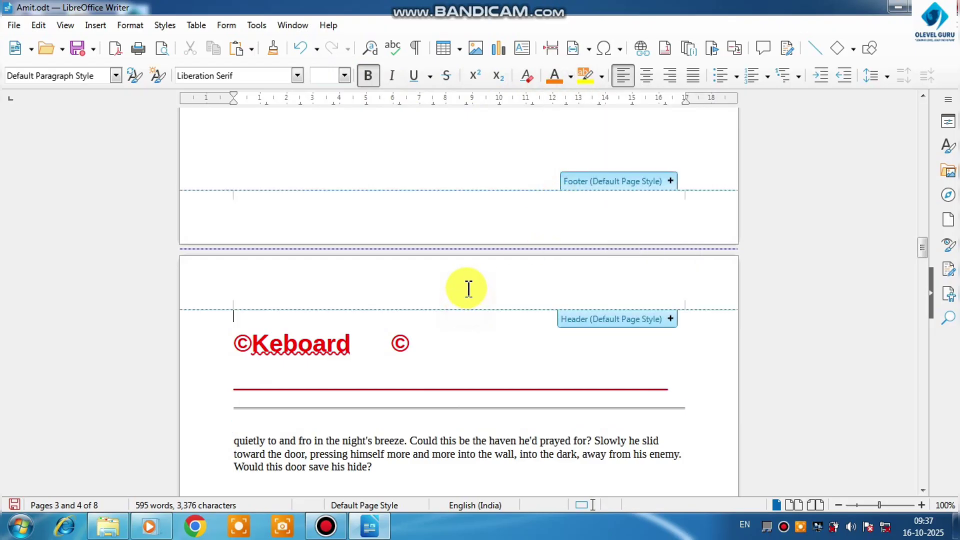
pyautogui.scroll(-2, 462, 320)
pyautogui.scroll(4, 425, 330)
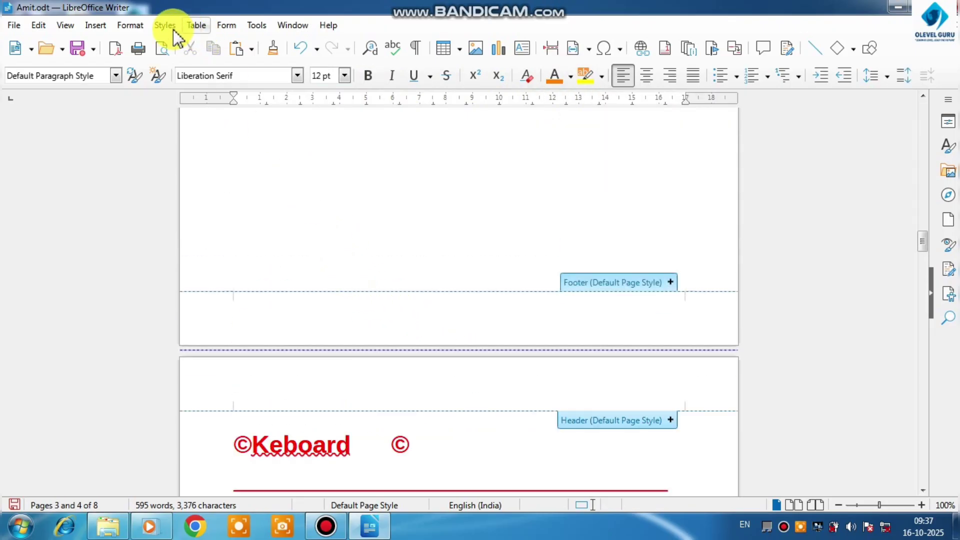
pyautogui.click(94, 26)
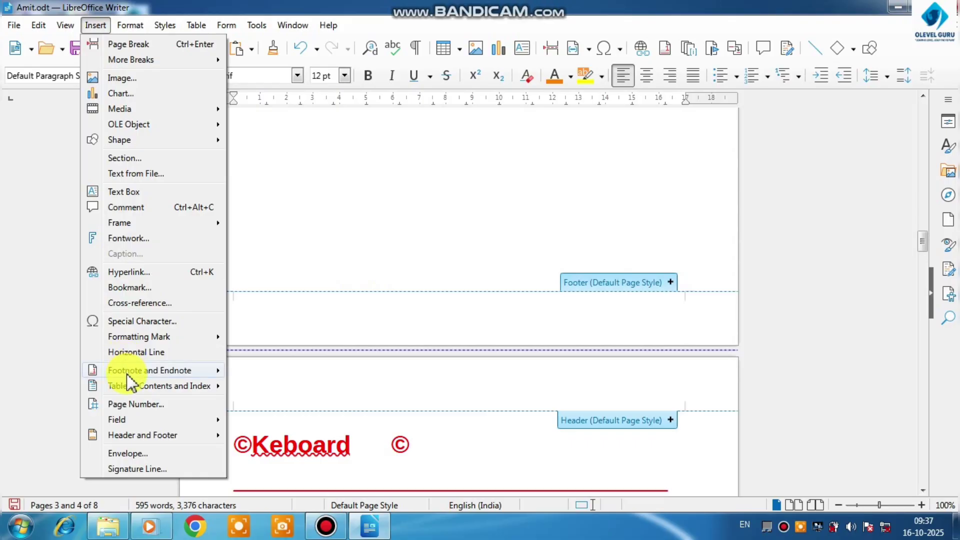
pyautogui.click(441, 246)
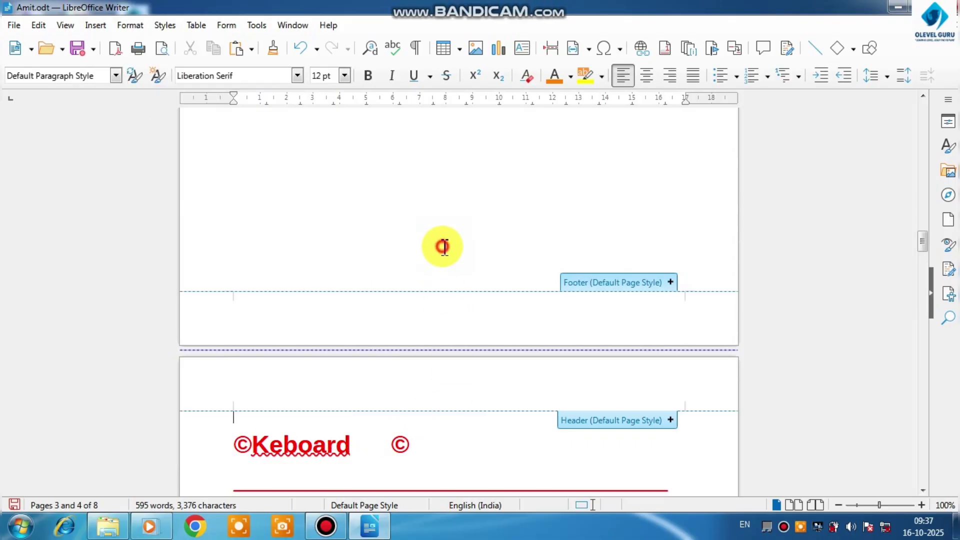
# Add a footnote with the text "Rasta" to the word "way" in the Mouse paragraph, and check it at its anchor
pyautogui.scroll(8, 446, 248)
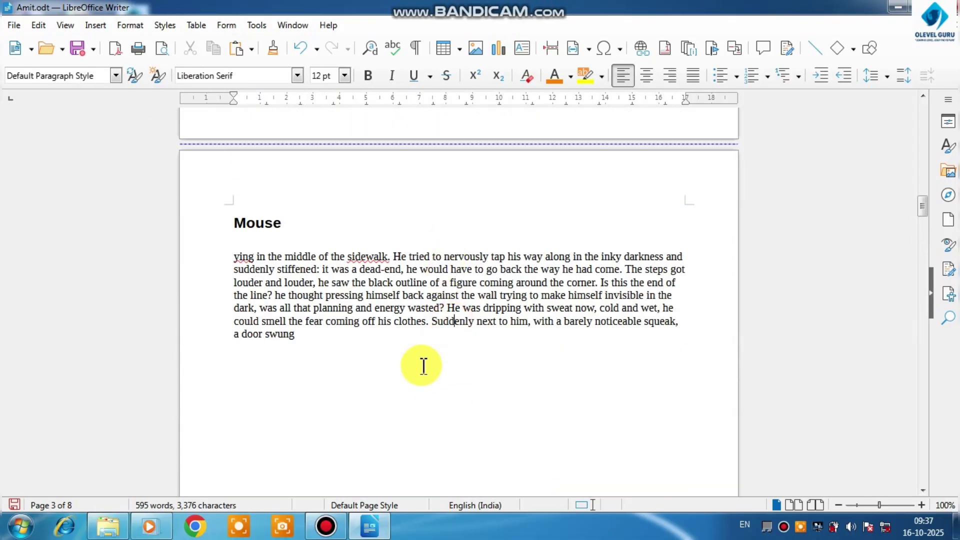
pyautogui.keyDown('ctrl'); pyautogui.scroll(4, 432, 336); pyautogui.keyUp('ctrl')
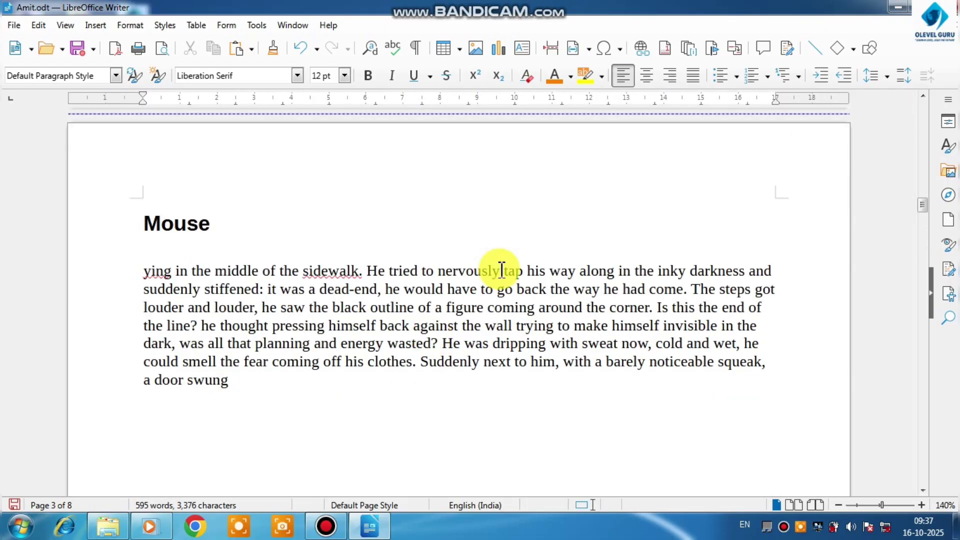
pyautogui.doubleClick(523, 290)
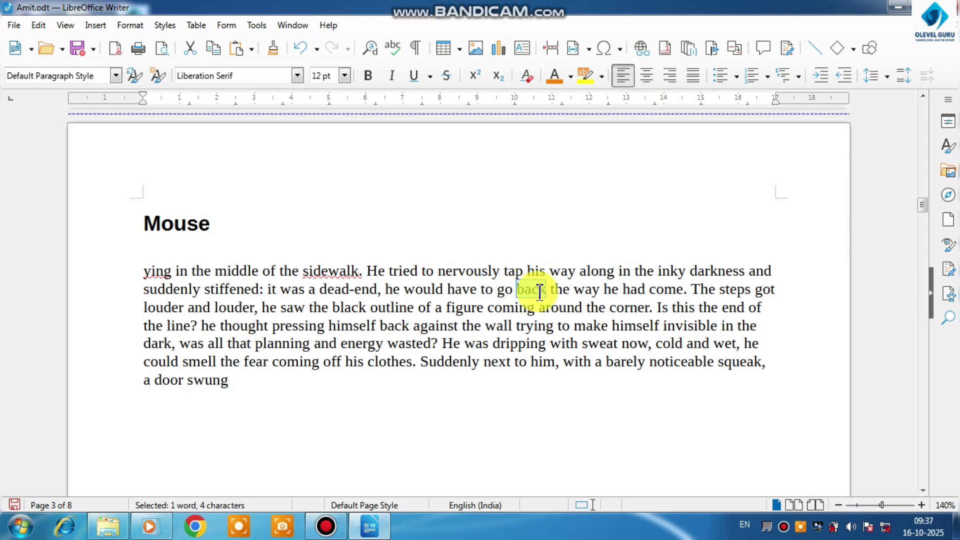
pyautogui.doubleClick(590, 290)
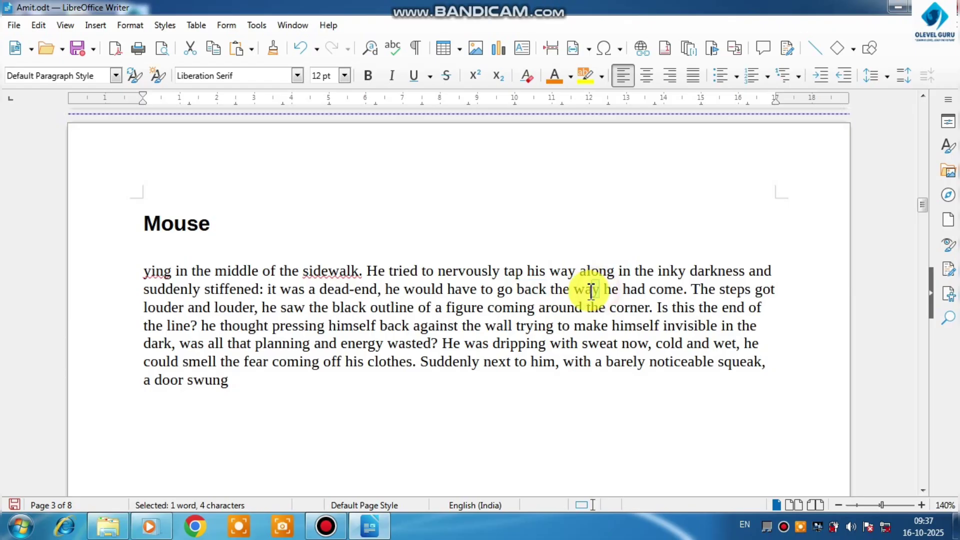
pyautogui.click(95, 25)
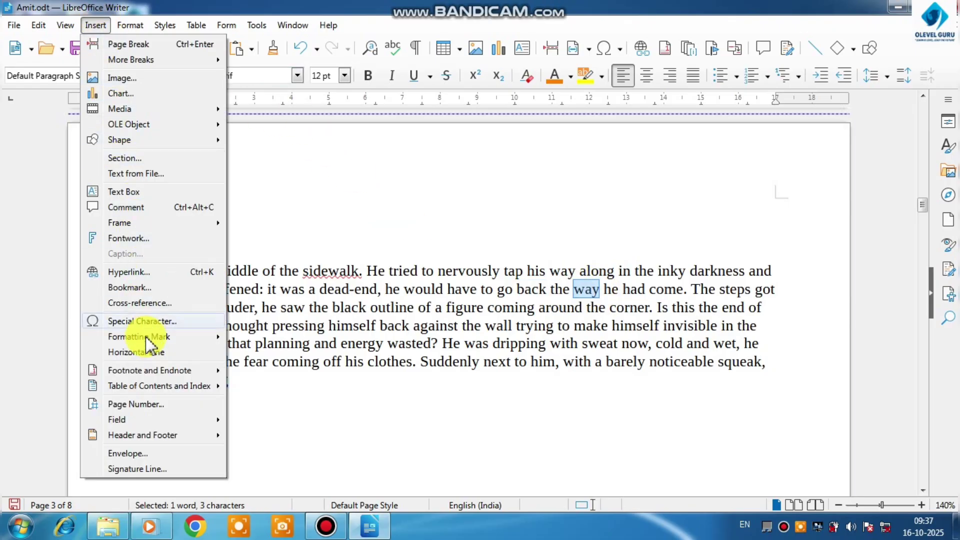
pyautogui.moveTo(148, 372)
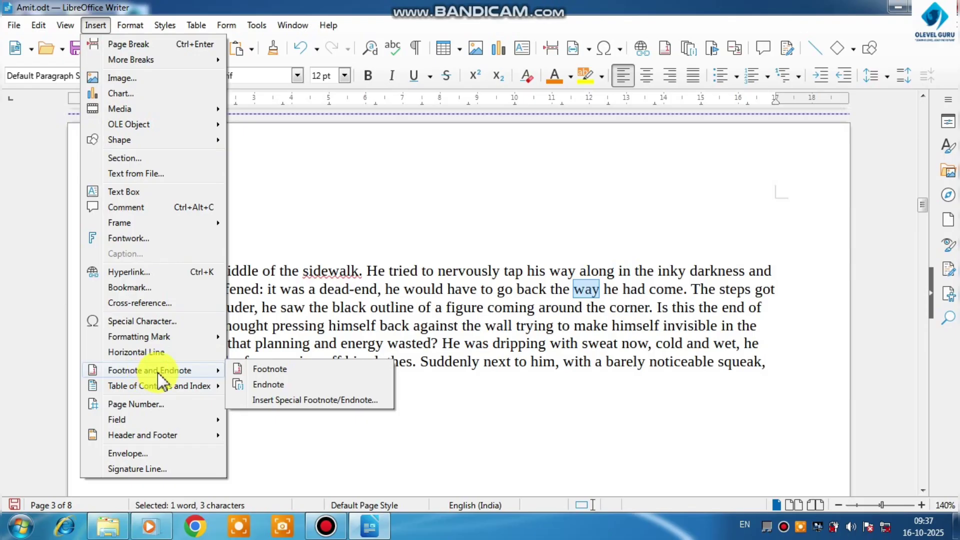
pyautogui.click(270, 369)
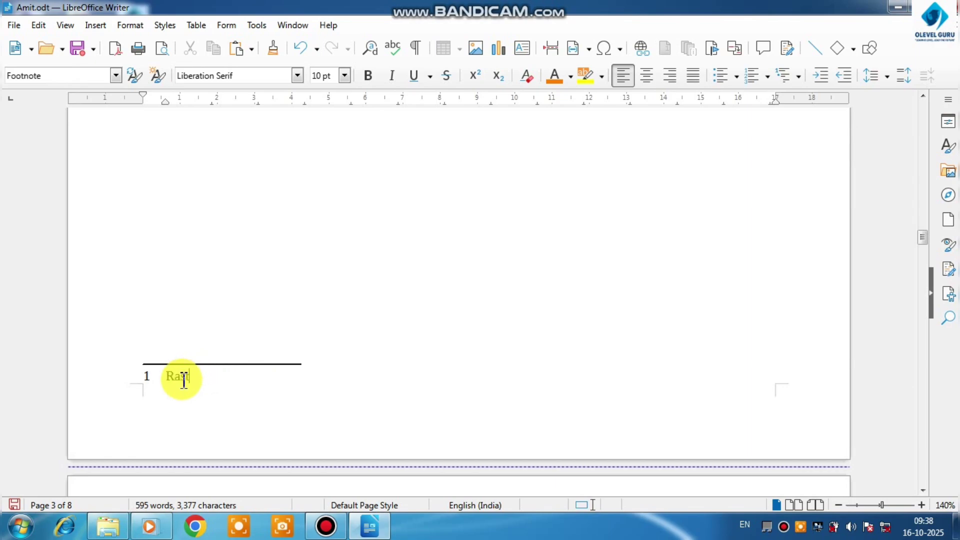
pyautogui.scroll(10, 293, 334)
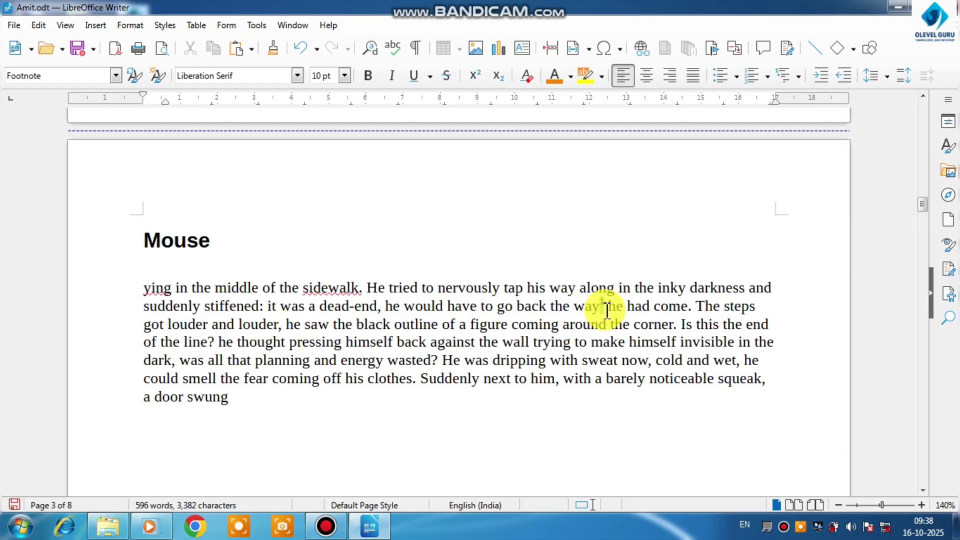
pyautogui.moveTo(605, 312)
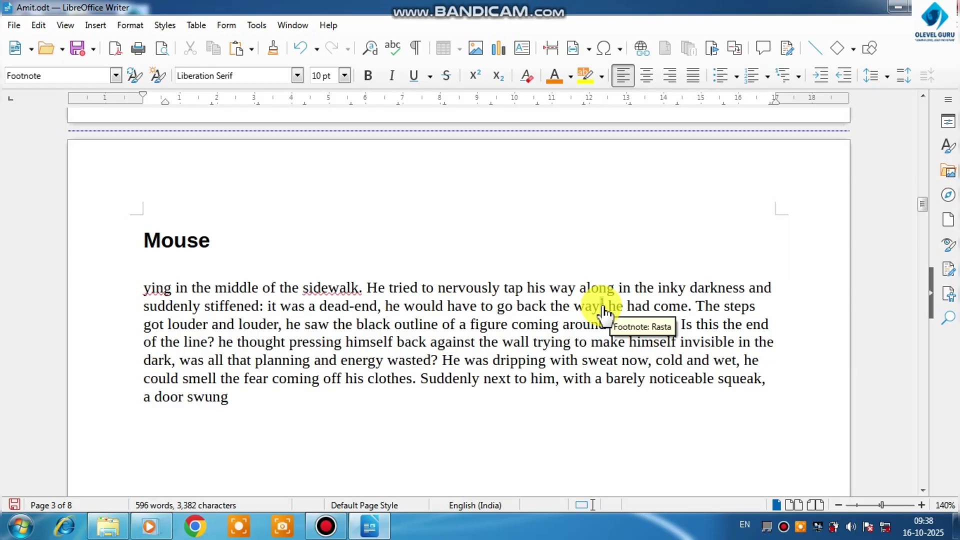
# Add a footnote with the text "Ant" to the word "end" in the Mouse paragraph
pyautogui.moveTo(774, 326); pyautogui.dragTo(739, 326)
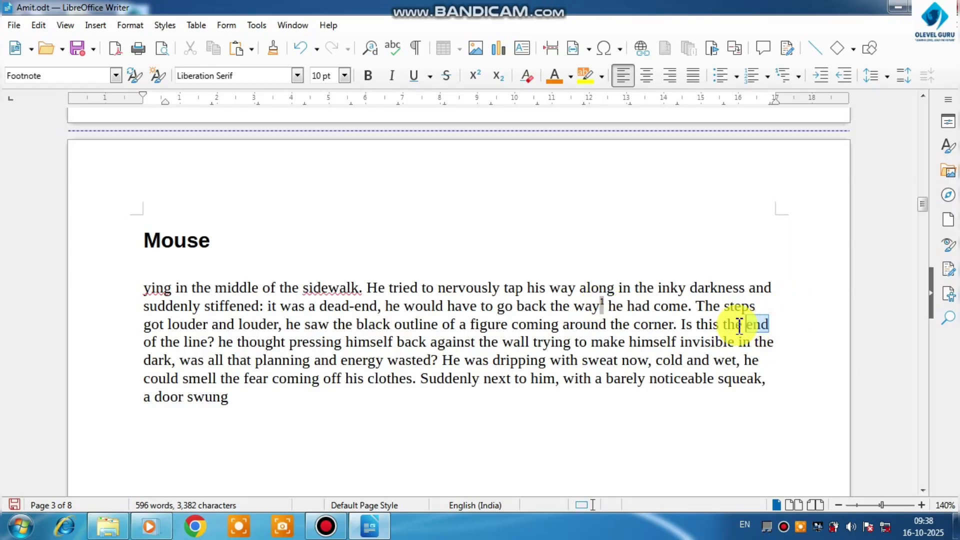
pyautogui.click(93, 26)
pyautogui.moveTo(147, 374)
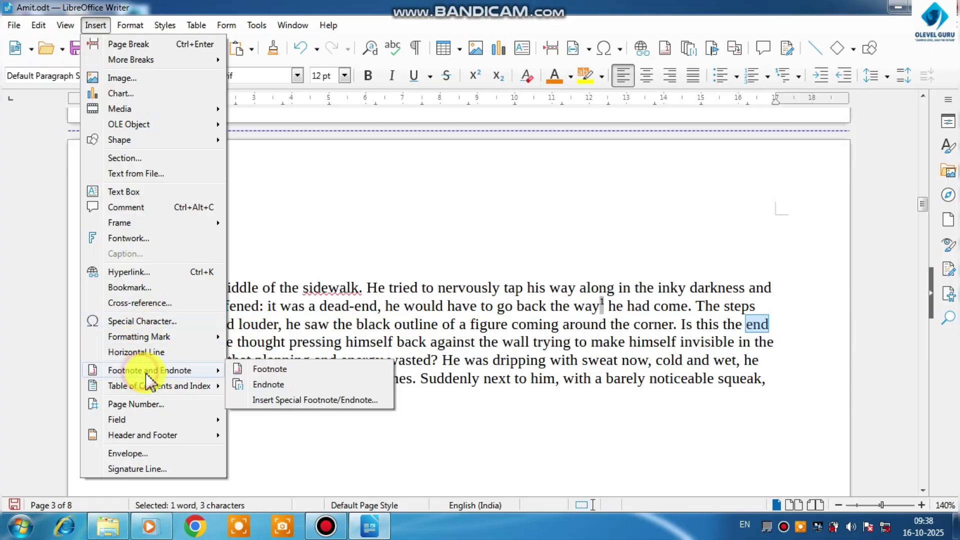
pyautogui.click(276, 372)
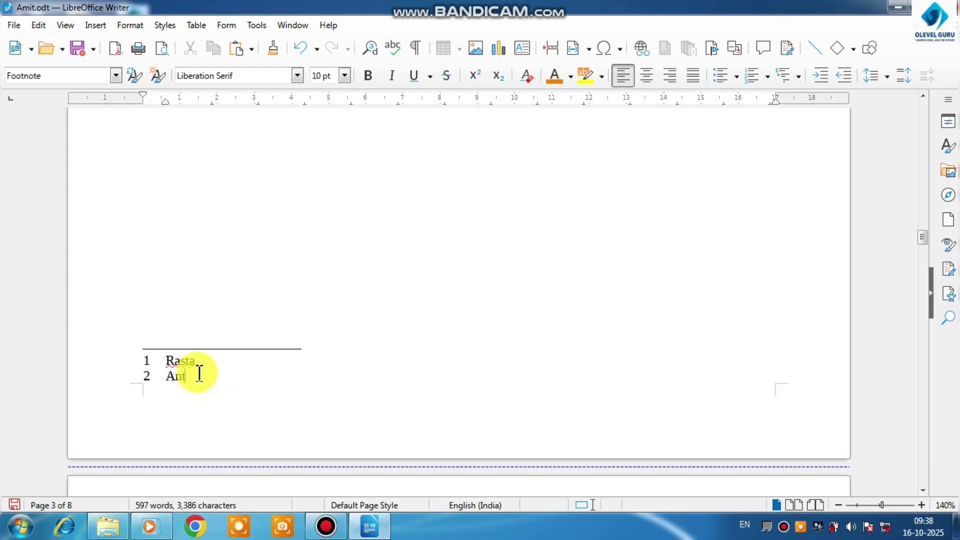
pyautogui.scroll(12, 251, 332)
pyautogui.scroll(-3, 362, 364)
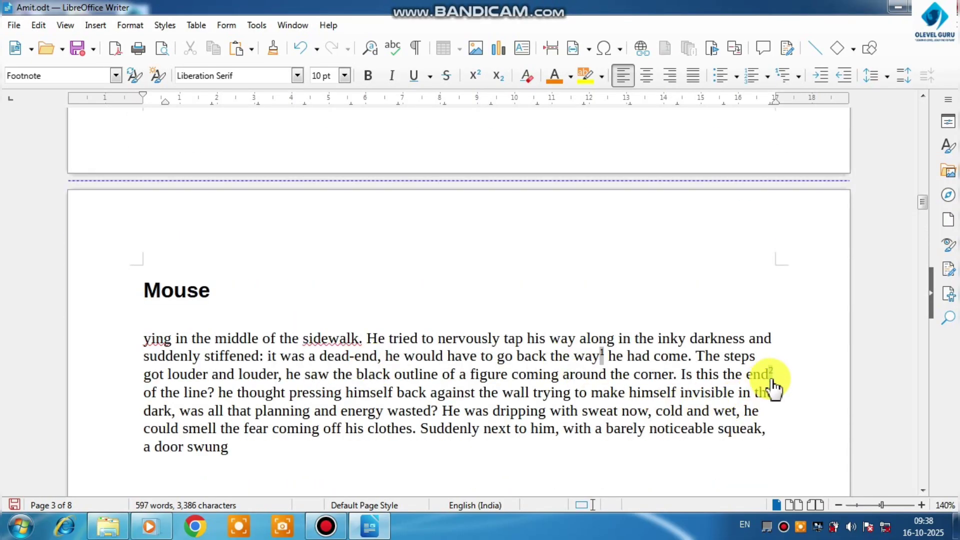
# Add an endnote beginning with "Achan" to the word "Suddenly" in the Mouse paragraph, and look over the endnote page
pyautogui.moveTo(773, 381)
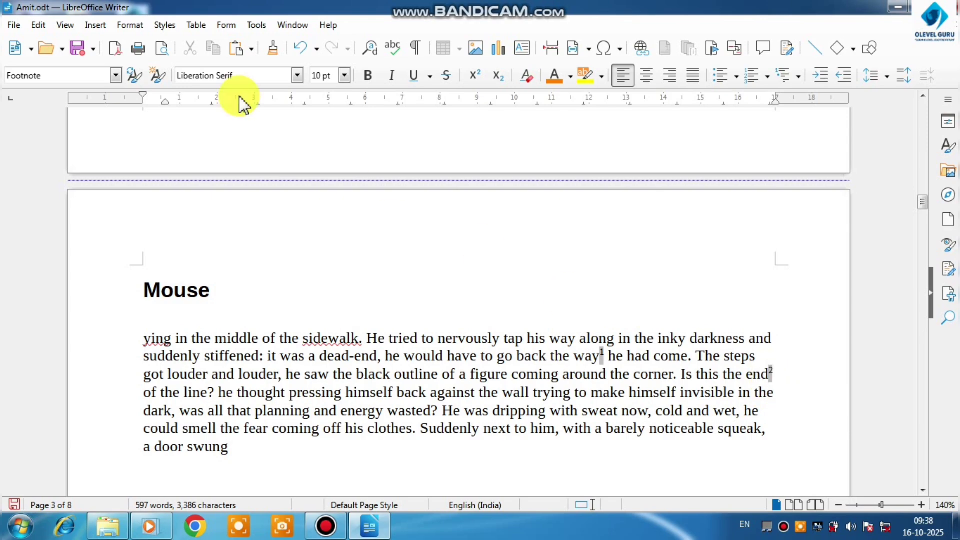
pyautogui.click(95, 25)
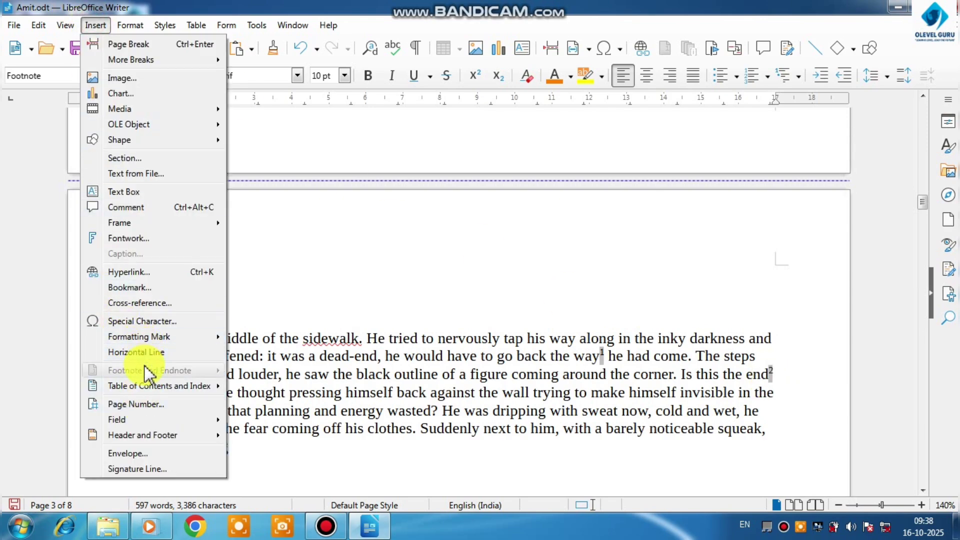
pyautogui.click(468, 425)
pyautogui.scroll(-5, 464, 426)
pyautogui.moveTo(478, 289); pyautogui.dragTo(422, 283)
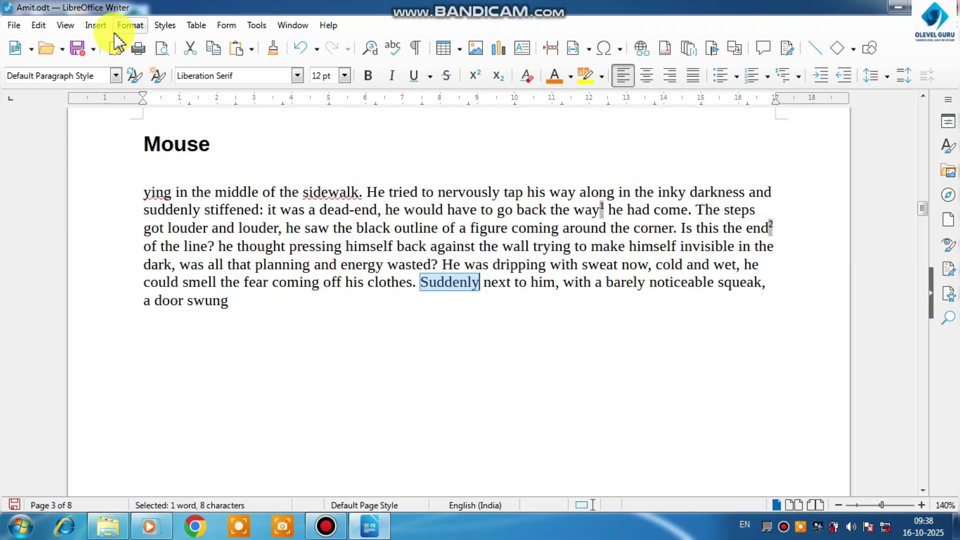
pyautogui.click(95, 25)
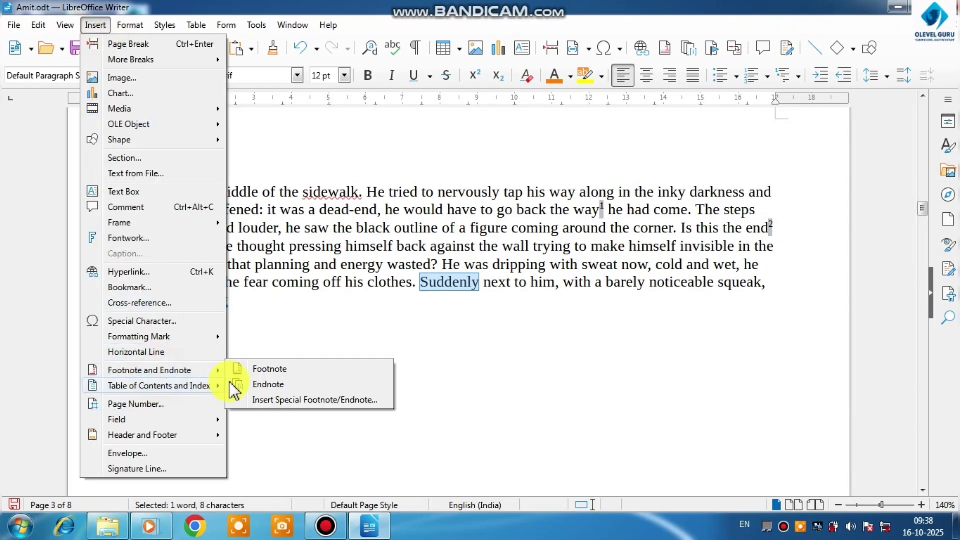
pyautogui.click(256, 385)
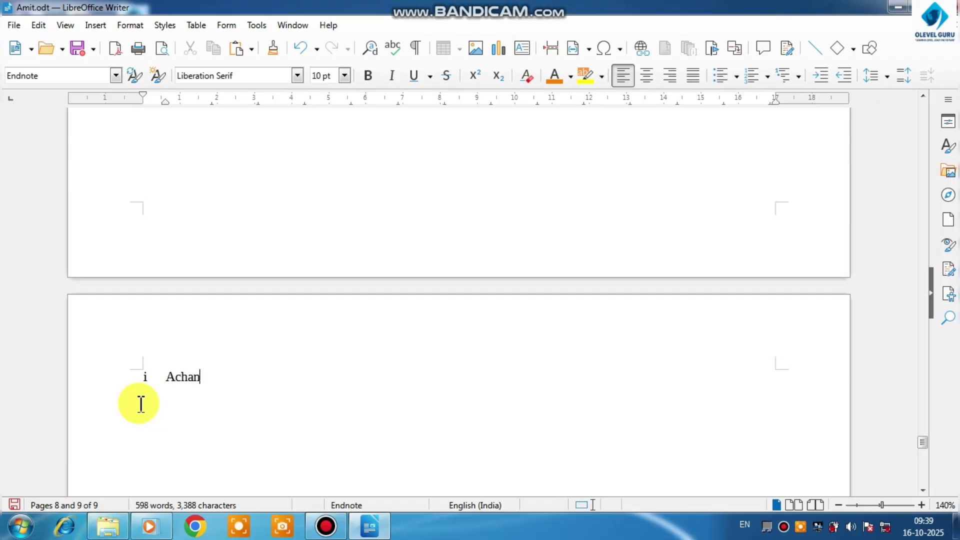
pyautogui.scroll(-10, 200, 415)
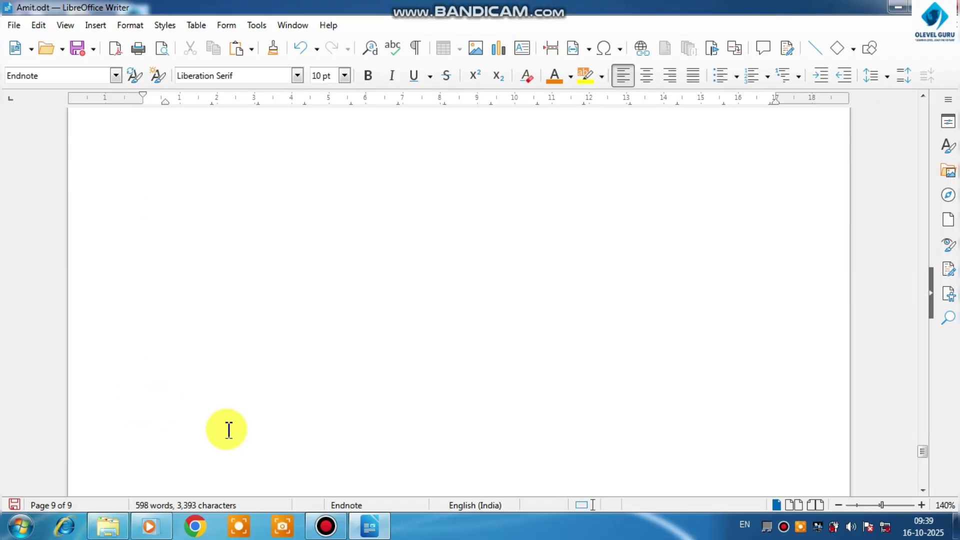
pyautogui.scroll(1, 223, 423)
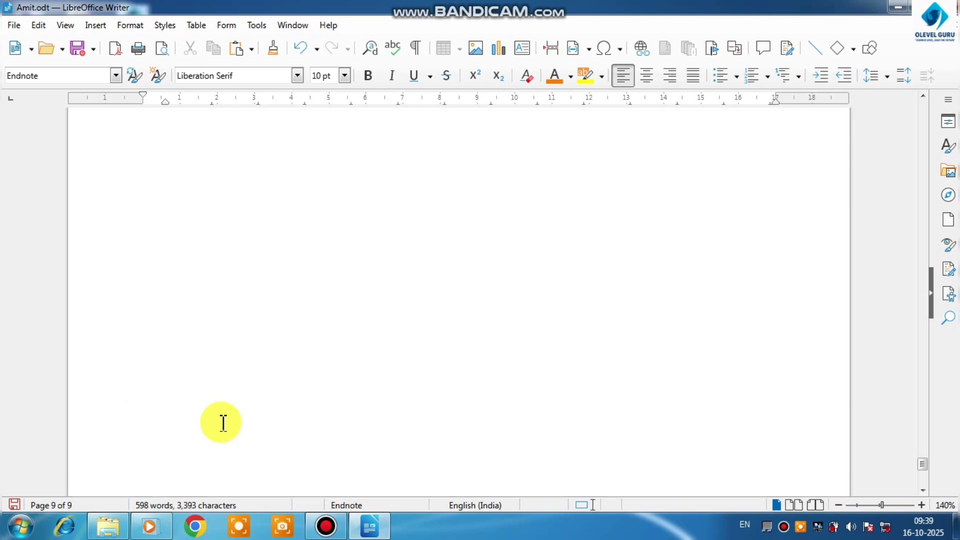
pyautogui.scroll(3, 223, 423)
pyautogui.scroll(-3, 169, 359)
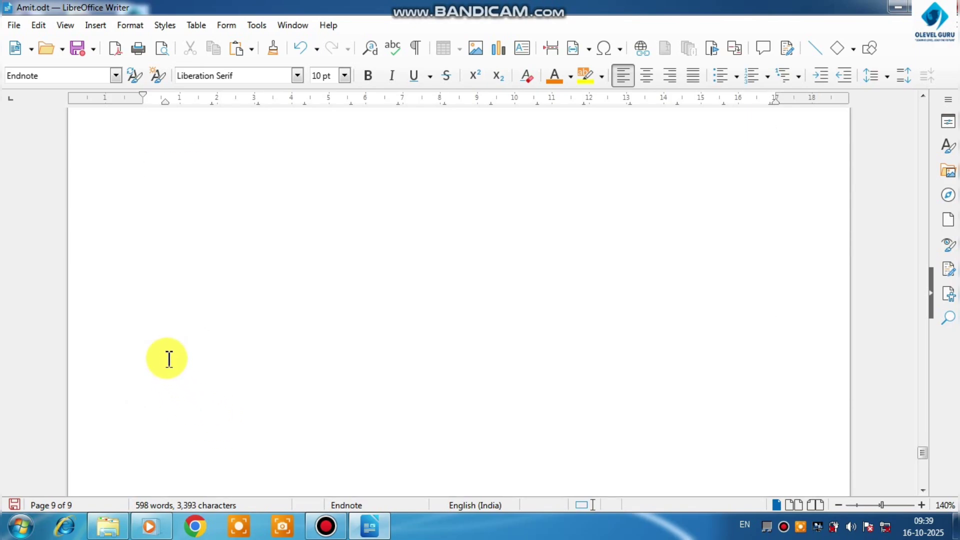
pyautogui.scroll(6, 169, 361)
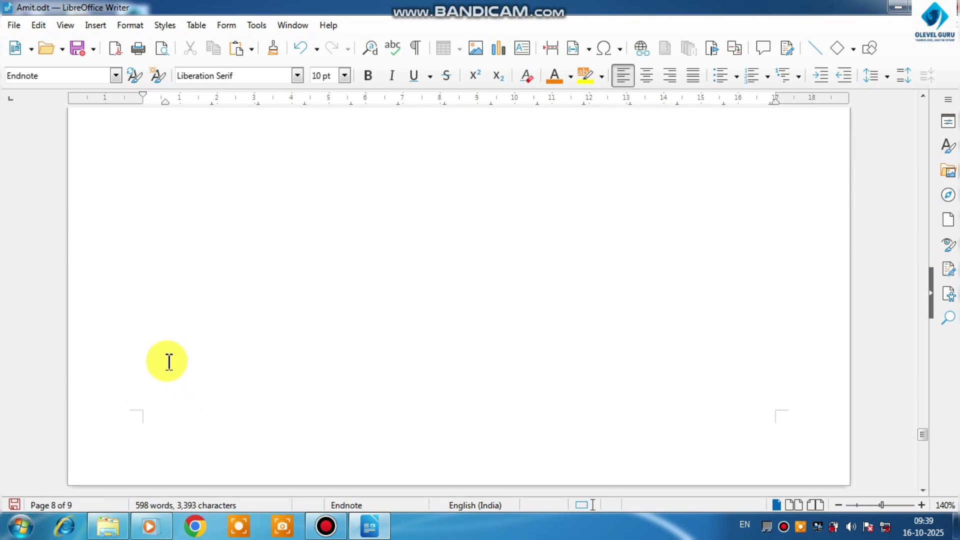
# Delete the Computer, Mouse and Keboard cross-reference lines with their leaders and labels from the first page
pyautogui.scroll(8, 169, 361)
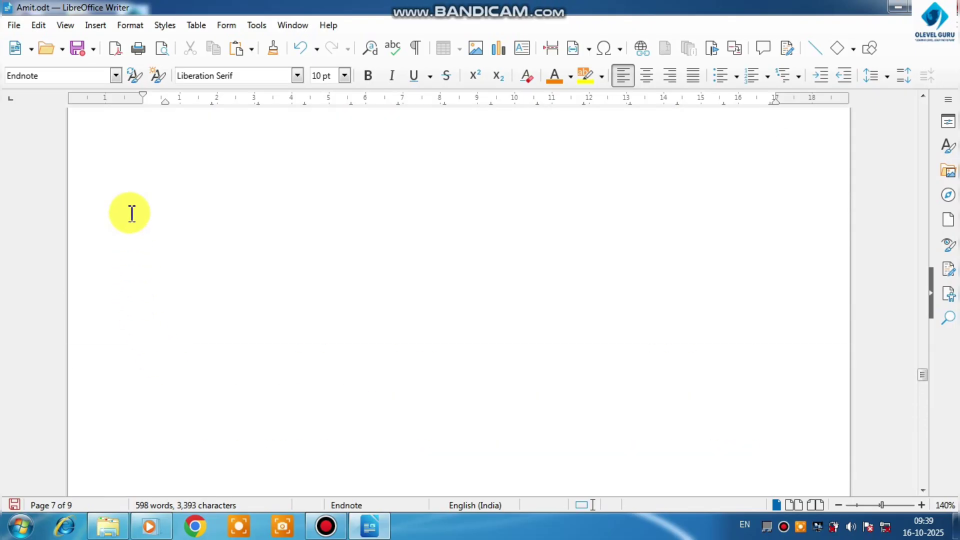
pyautogui.scroll(10, 132, 214)
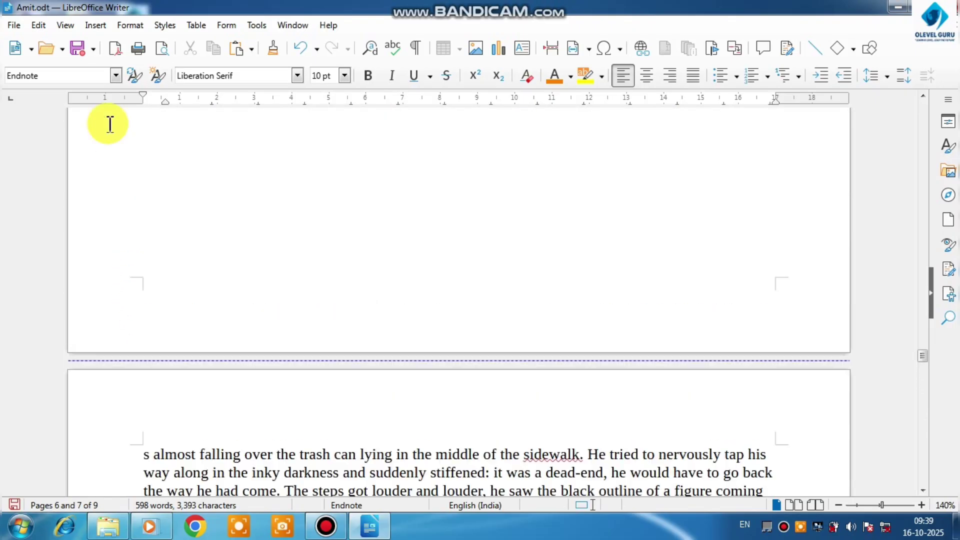
pyautogui.click(97, 26)
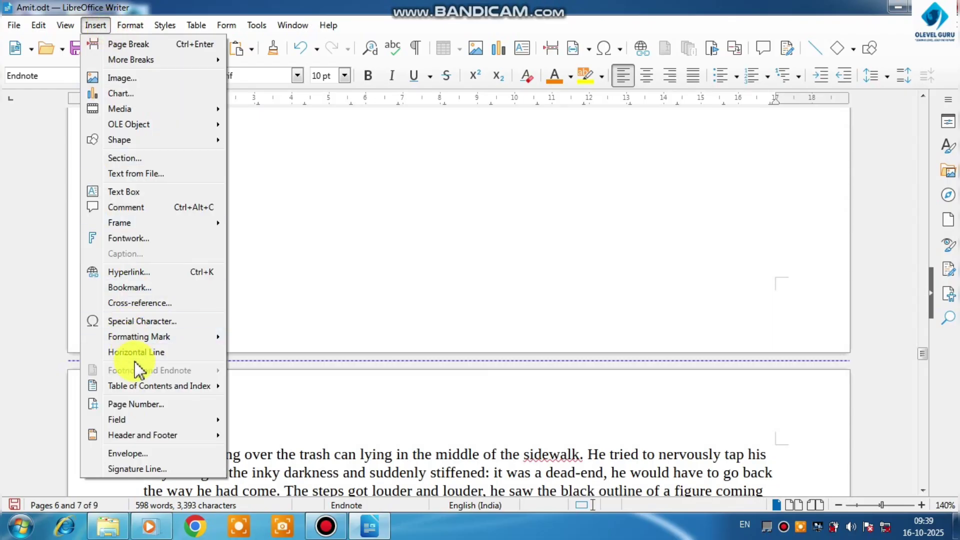
pyautogui.moveTo(148, 389)
pyautogui.click(360, 319)
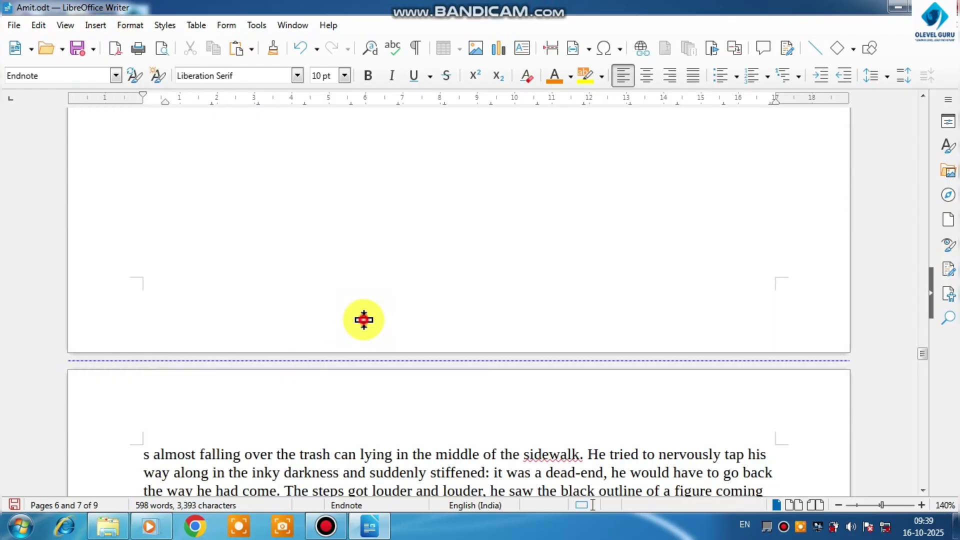
pyautogui.scroll(10, 361, 320)
pyautogui.scroll(10, 363, 319)
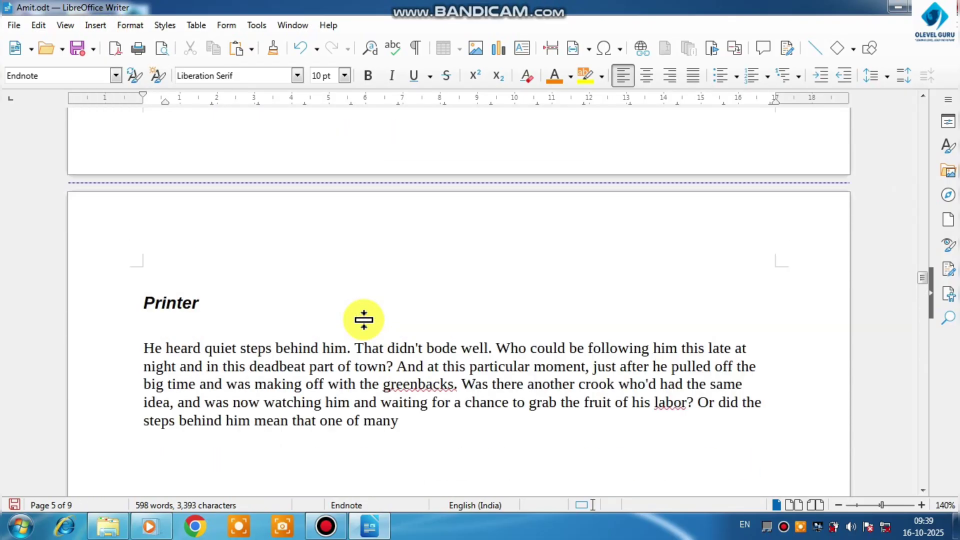
pyautogui.scroll(10, 364, 319)
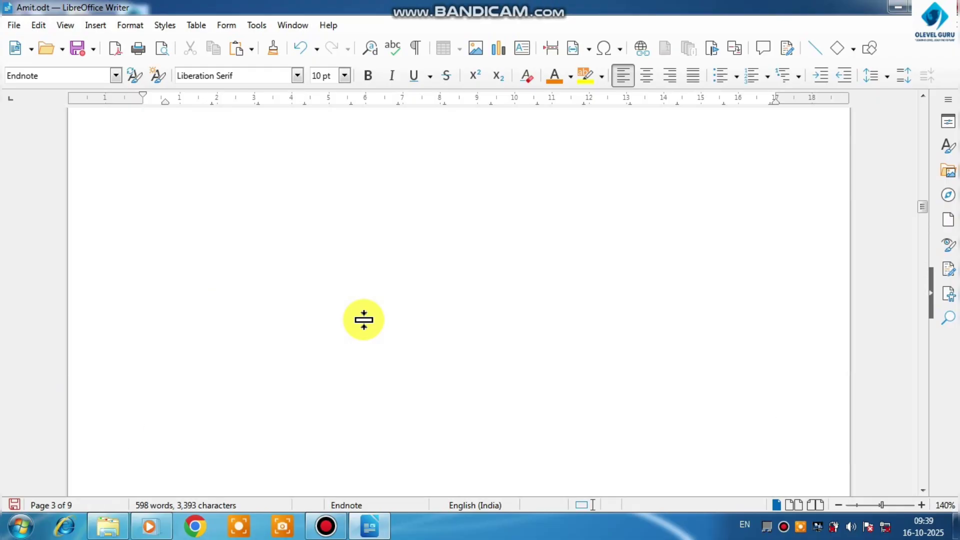
pyautogui.scroll(10, 364, 320)
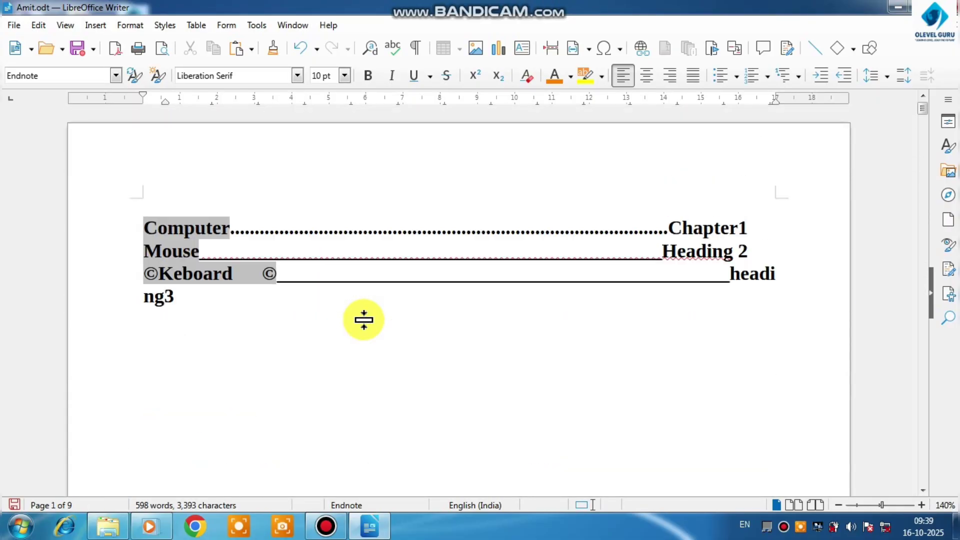
pyautogui.moveTo(173, 306); pyautogui.dragTo(141, 219)
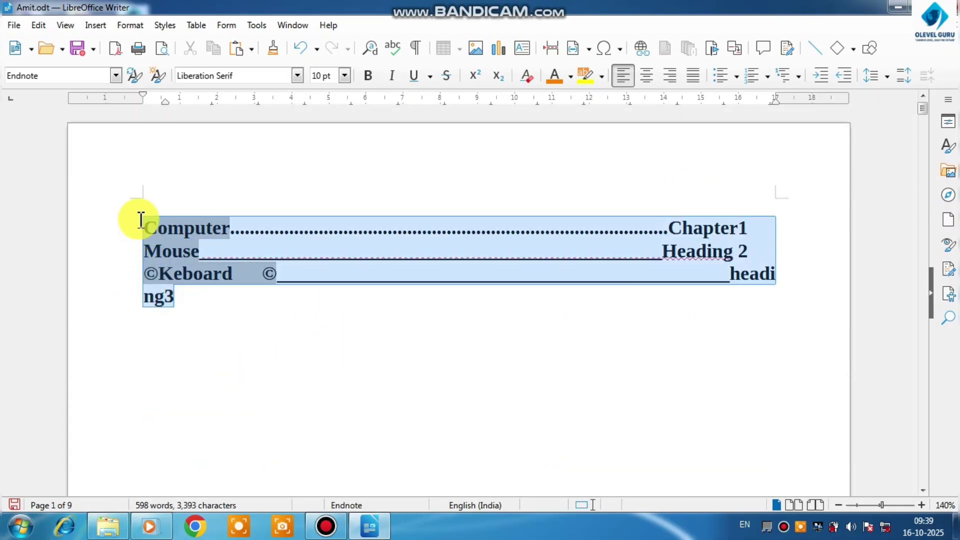
pyautogui.press('Delete')
# Delete the gray horizontal line, the red underscore line and the trailing © symbol from the Keboard heading
pyautogui.scroll(-15, 153, 242)
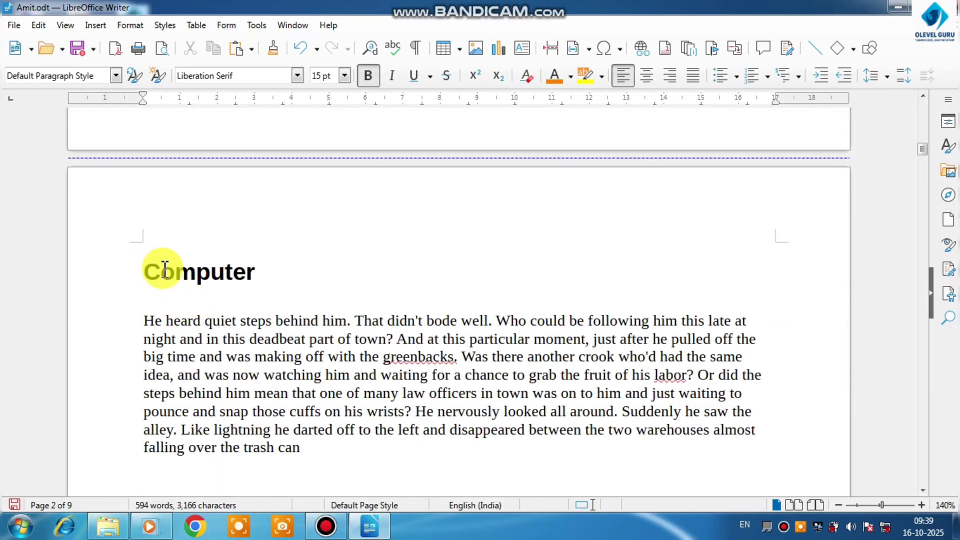
pyautogui.scroll(-6, 240, 304)
pyautogui.scroll(-6, 237, 307)
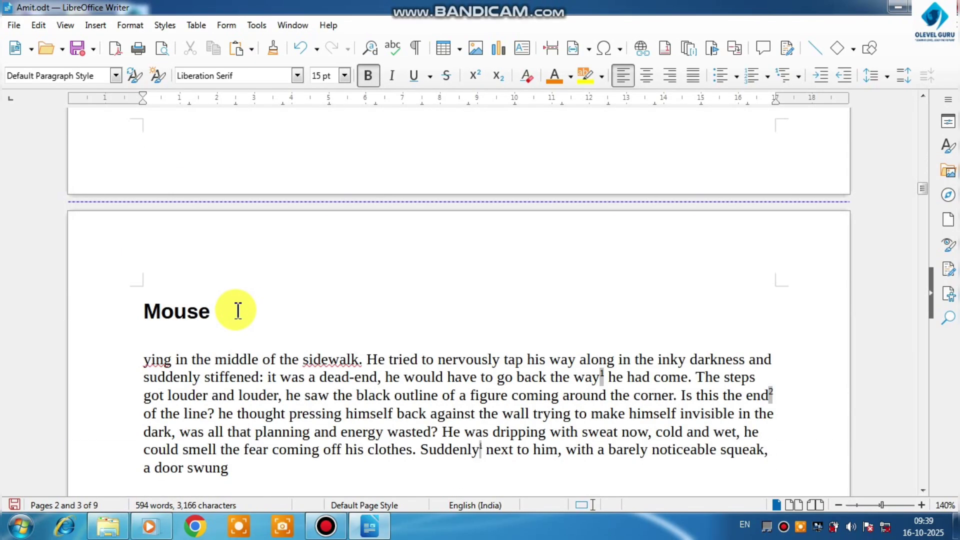
pyautogui.scroll(-3, 150, 259)
pyautogui.scroll(-15, 232, 335)
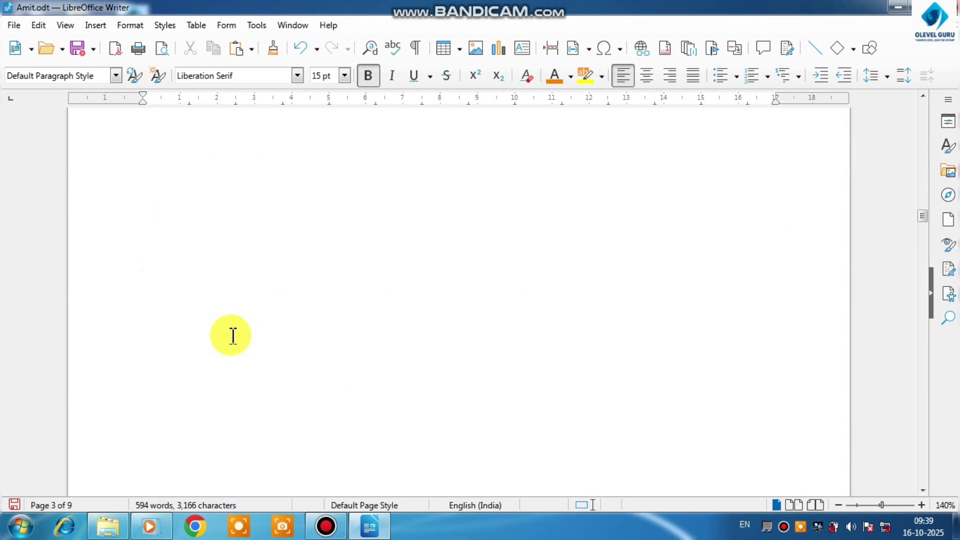
pyautogui.click(330, 345)
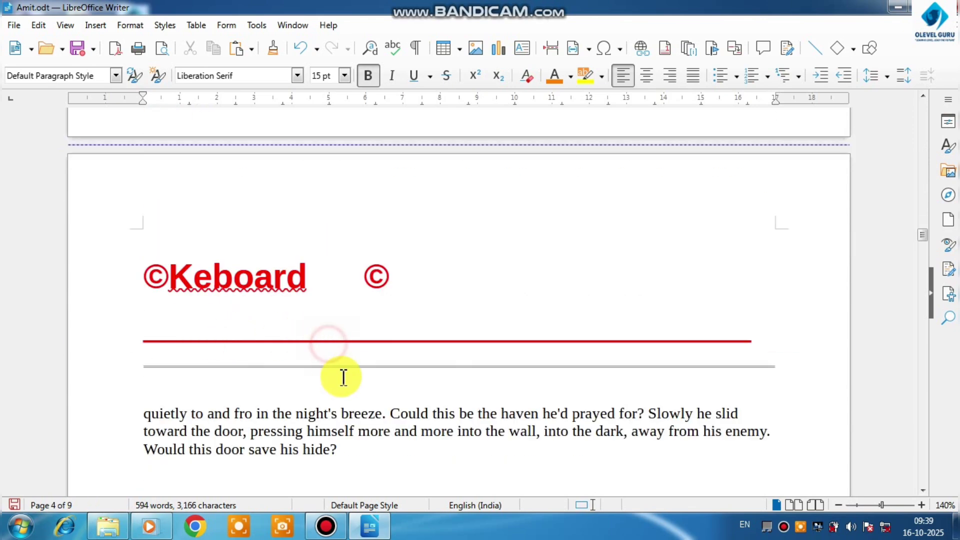
pyautogui.click(352, 377)
pyautogui.press('BackSpace')
pyautogui.press('BackSpace')
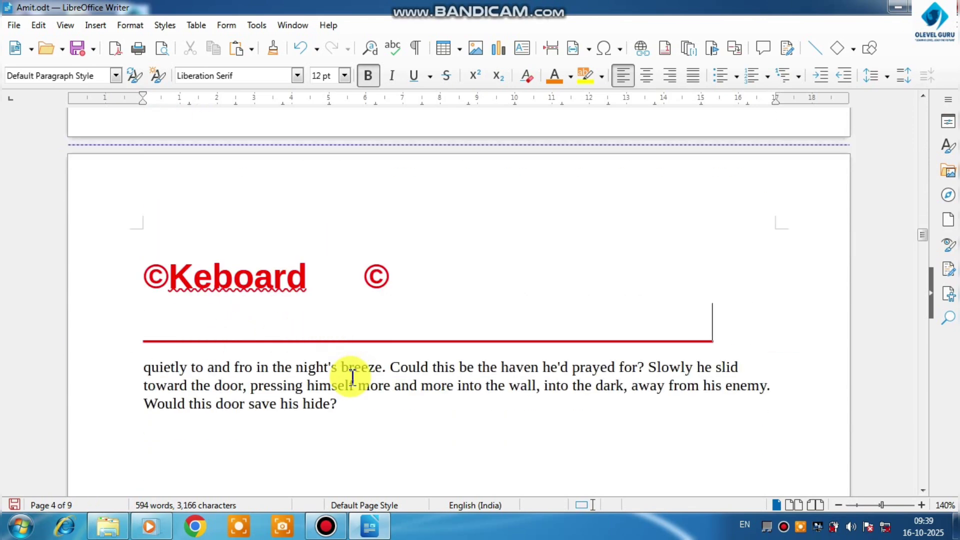
pyautogui.press('BackSpace')
pyautogui.press('BackSpace')
pyautogui.press('BackSpace')
pyautogui.press('BackSpace')
pyautogui.press('BackSpace')
pyautogui.press('BackSpace')
pyautogui.press('BackSpace')
pyautogui.press('BackSpace')
pyautogui.press('BackSpace')
pyautogui.press('BackSpace')
pyautogui.press('BackSpace')
pyautogui.press('BackSpace')
pyautogui.press('BackSpace')
pyautogui.press('BackSpace')
pyautogui.press('BackSpace')
pyautogui.press('BackSpace')
pyautogui.press('BackSpace')
pyautogui.press('BackSpace')
pyautogui.press('BackSpace')
pyautogui.press('BackSpace')
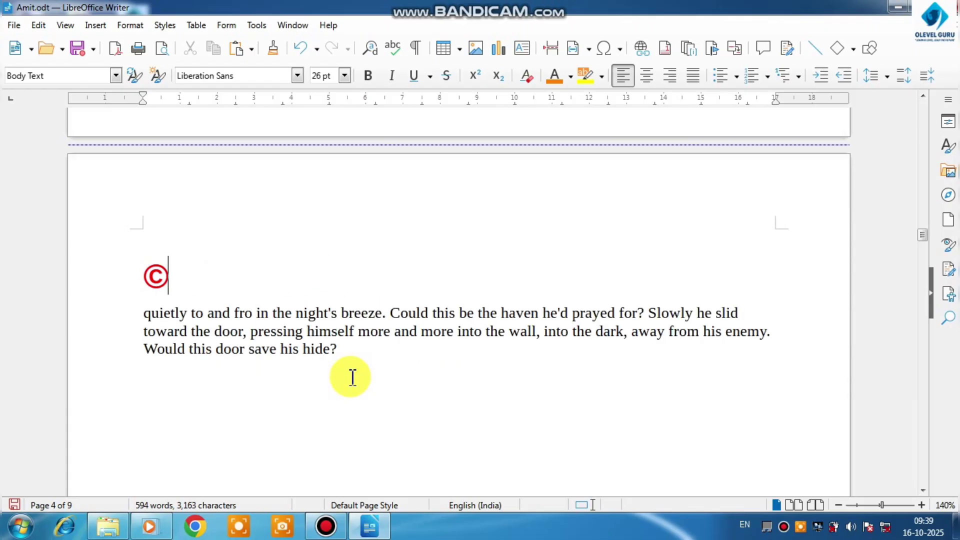
pyautogui.press('BackSpace')
pyautogui.press('BackSpace')
pyautogui.write('g')
pyautogui.hotkey('ctrl', 'Return')
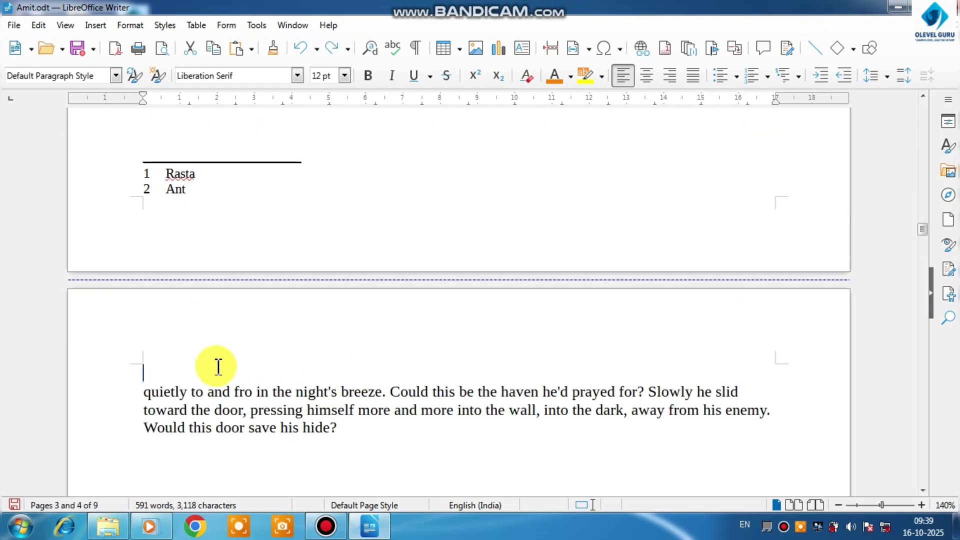
pyautogui.hotkey('ctrl', 'z')
pyautogui.hotkey('ctrl', 'z')
pyautogui.hotkey('ctrl', 'z')
pyautogui.hotkey('ctrl', 'z')
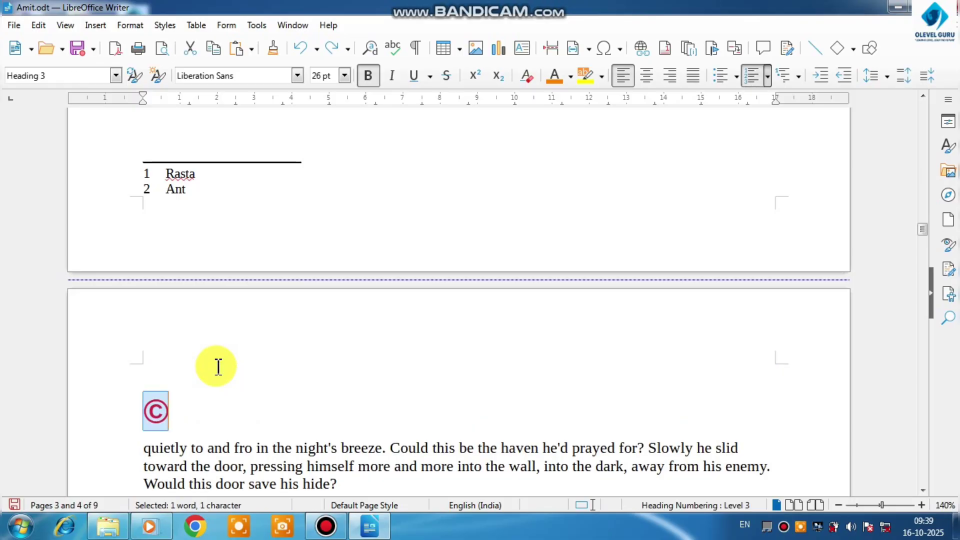
# Remove the © symbol in front of the Keboard heading and check the Printer heading that follows
pyautogui.click(163, 409)
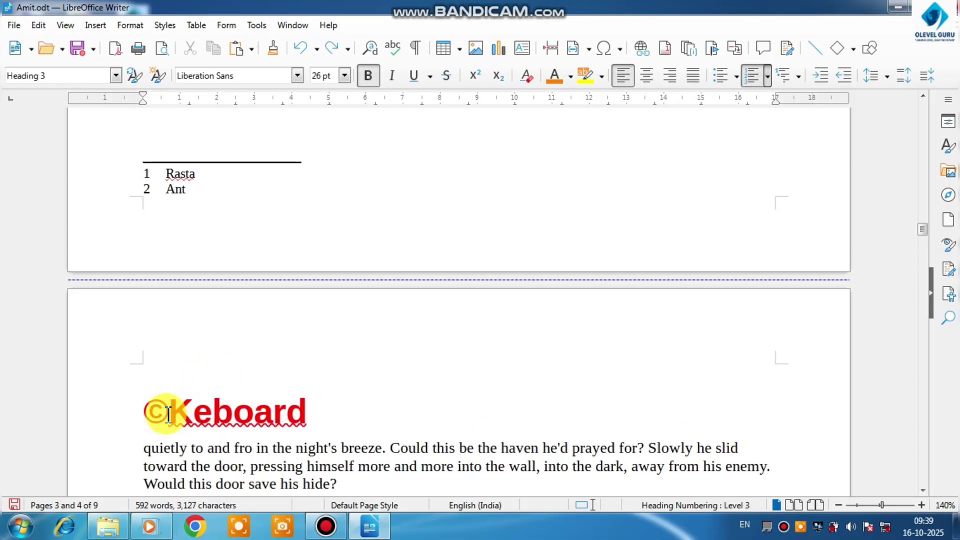
pyautogui.press('BackSpace')
pyautogui.scroll(-3, 214, 360)
pyautogui.scroll(-10, 248, 325)
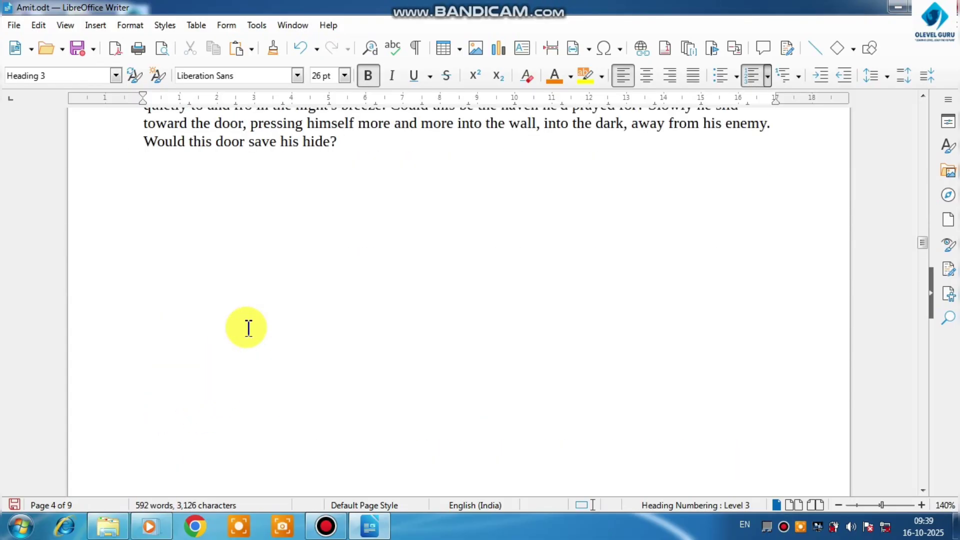
pyautogui.scroll(-7, 240, 335)
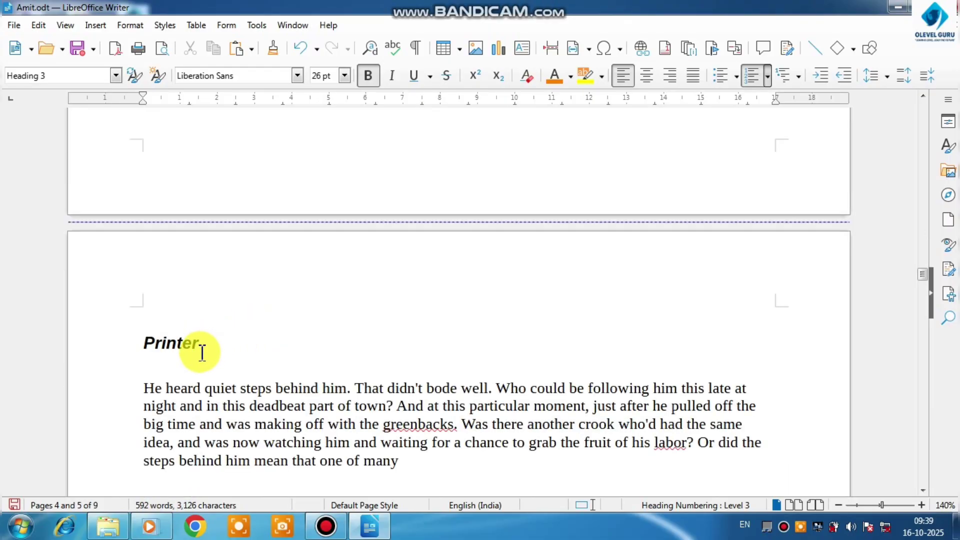
# Insert a table of contents for the entire document above the Keboard heading, built from headings and index entries up to level 10
pyautogui.scroll(8, 202, 353)
pyautogui.scroll(10, 202, 353)
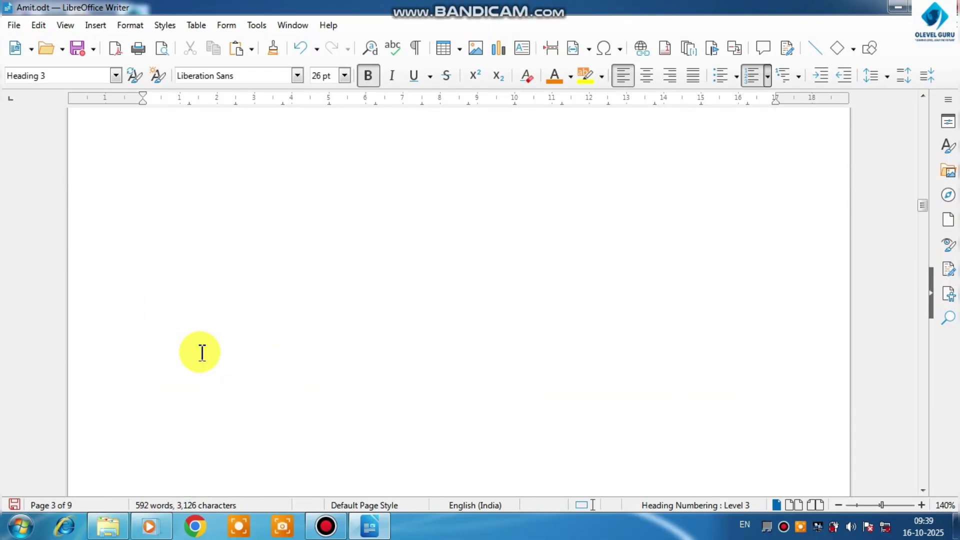
pyautogui.scroll(5, 202, 353)
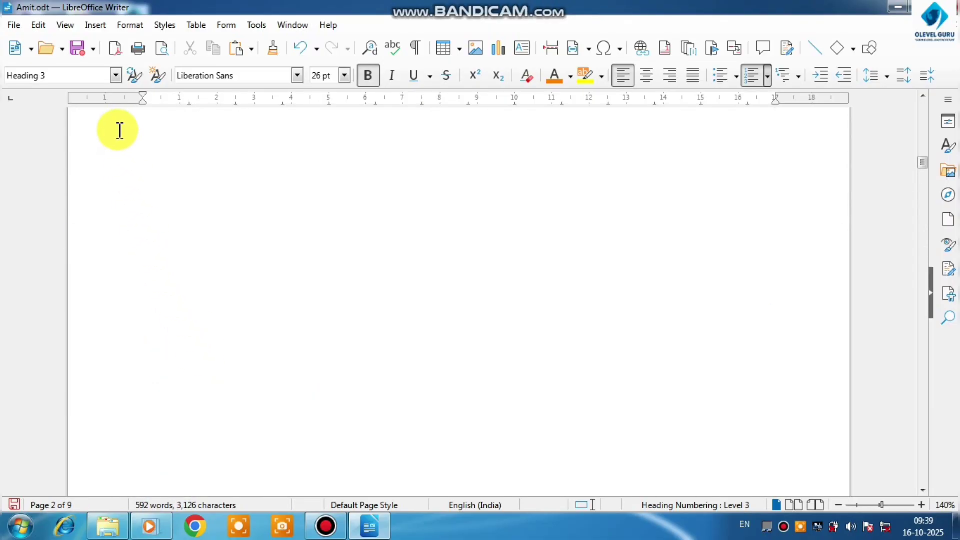
pyautogui.click(95, 26)
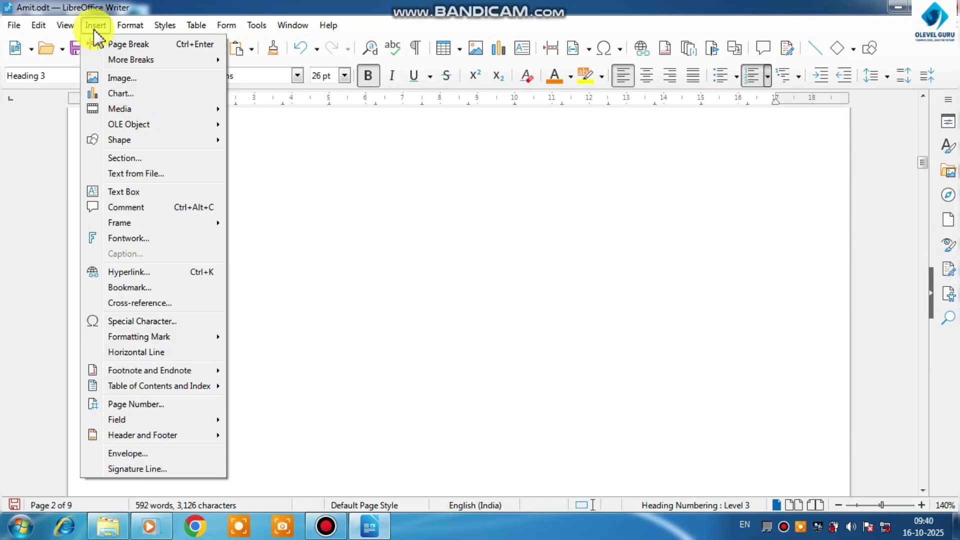
pyautogui.moveTo(151, 393)
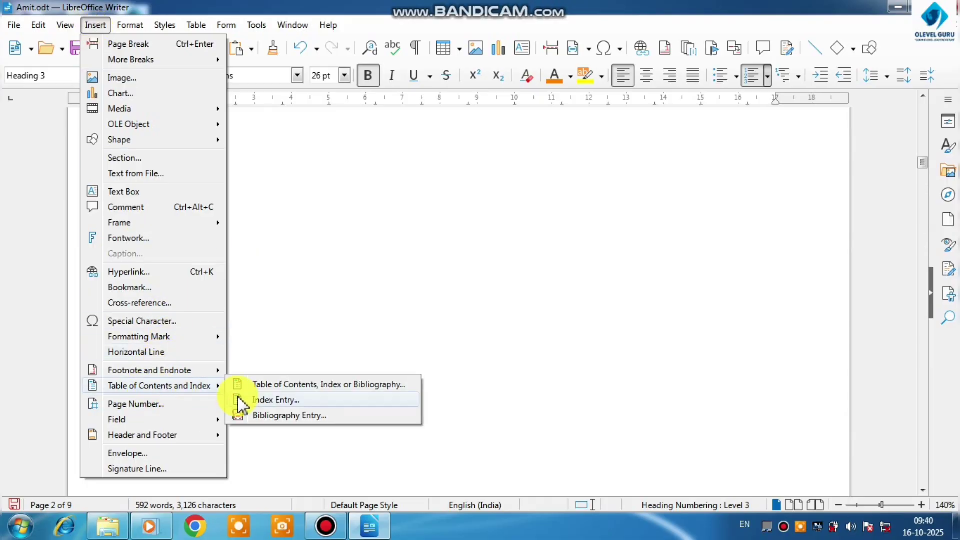
pyautogui.click(285, 386)
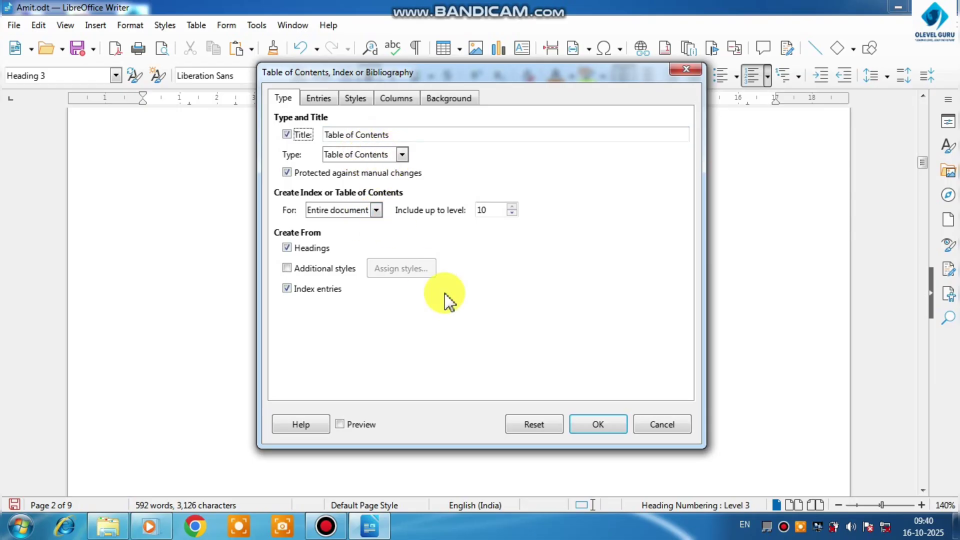
pyautogui.click(592, 425)
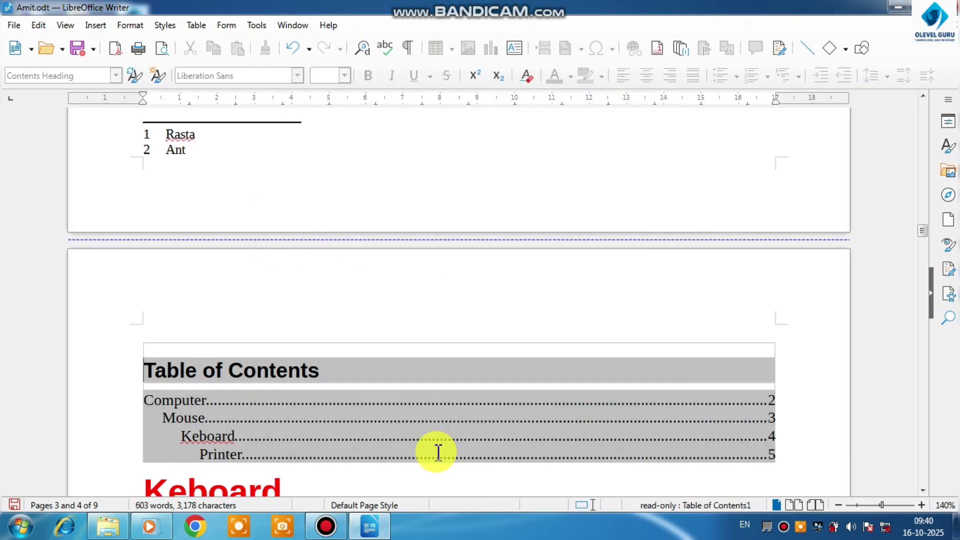
pyautogui.scroll(-3, 438, 453)
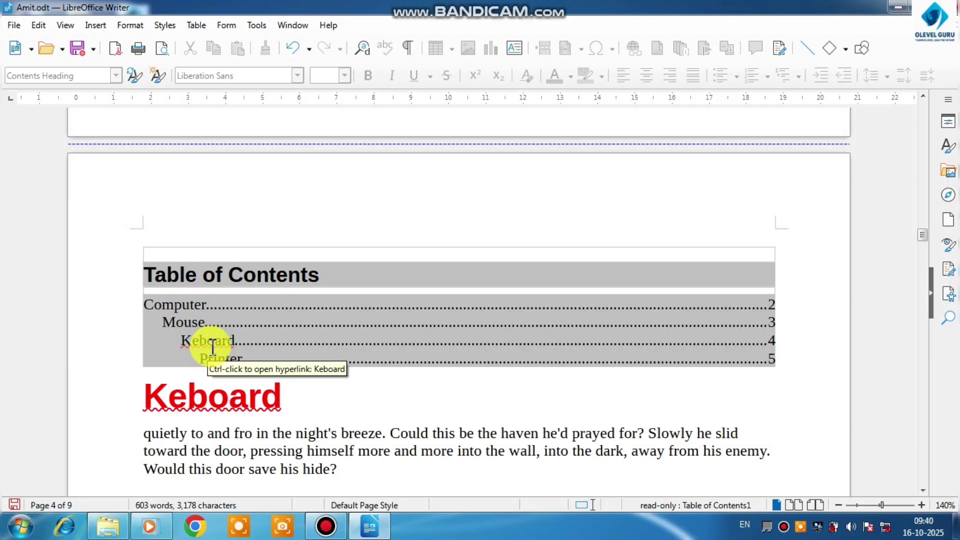
# Undo the table of contents above the Keboard heading and insert one on the empty first page, for the entire document up to level 10
pyautogui.hotkey('ctrl', 'z')
pyautogui.scroll(20, 213, 345)
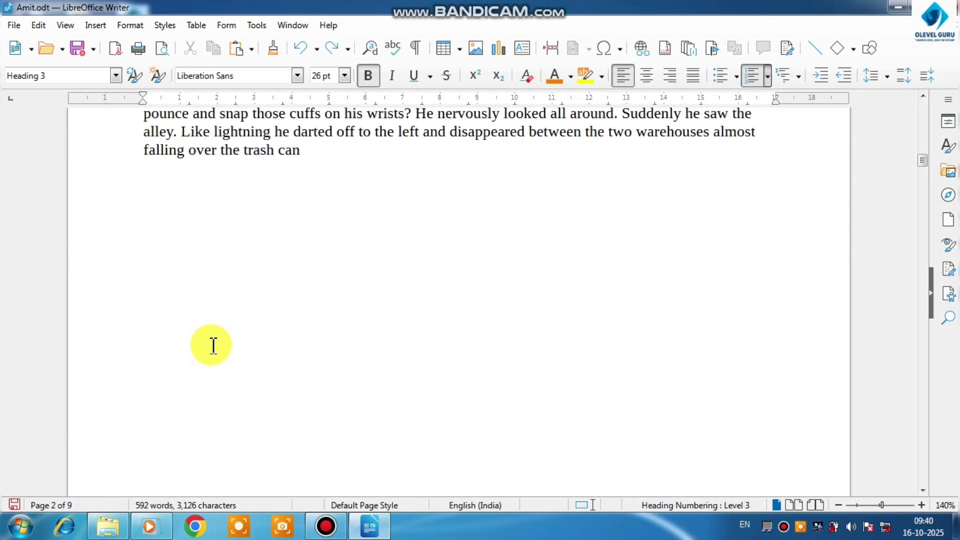
pyautogui.scroll(15, 213, 346)
pyautogui.click(159, 235)
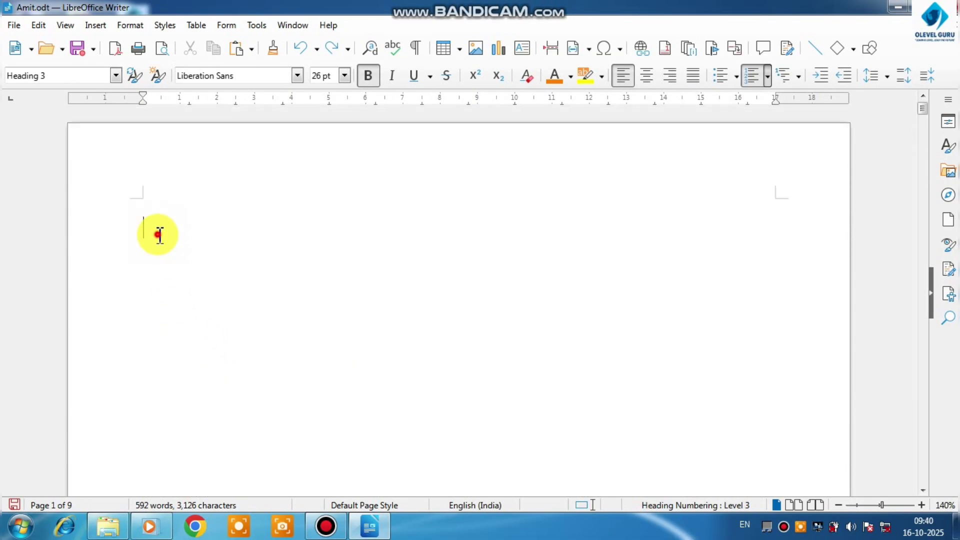
pyautogui.click(95, 25)
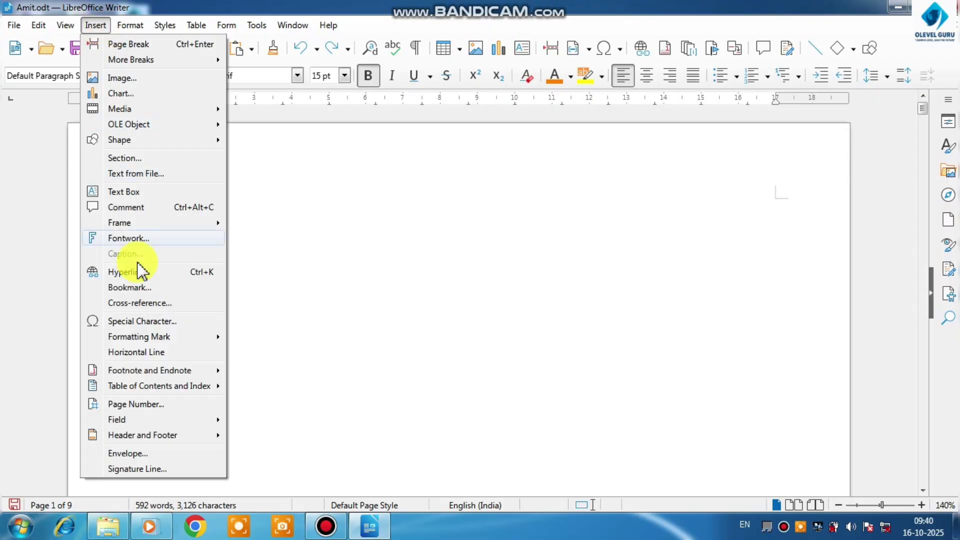
pyautogui.moveTo(145, 385)
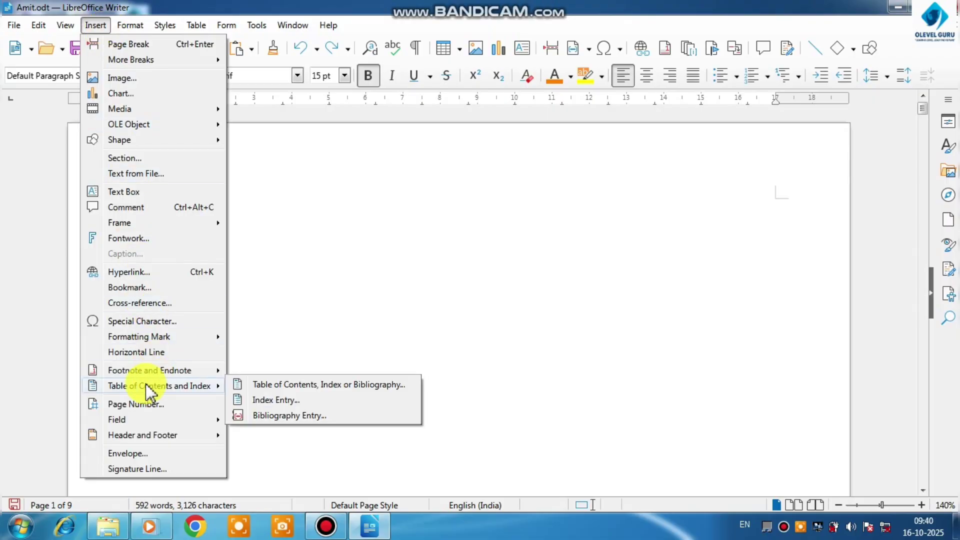
pyautogui.click(258, 385)
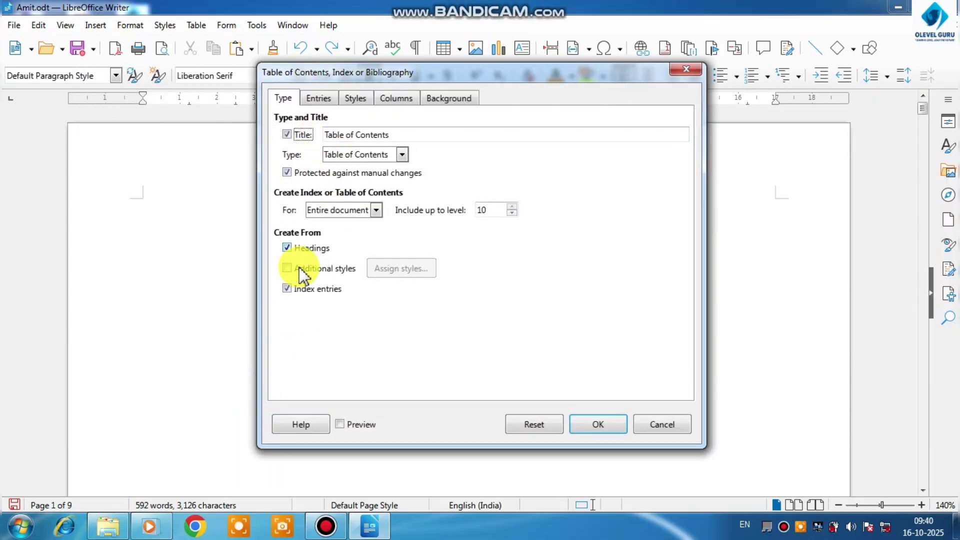
pyautogui.click(599, 425)
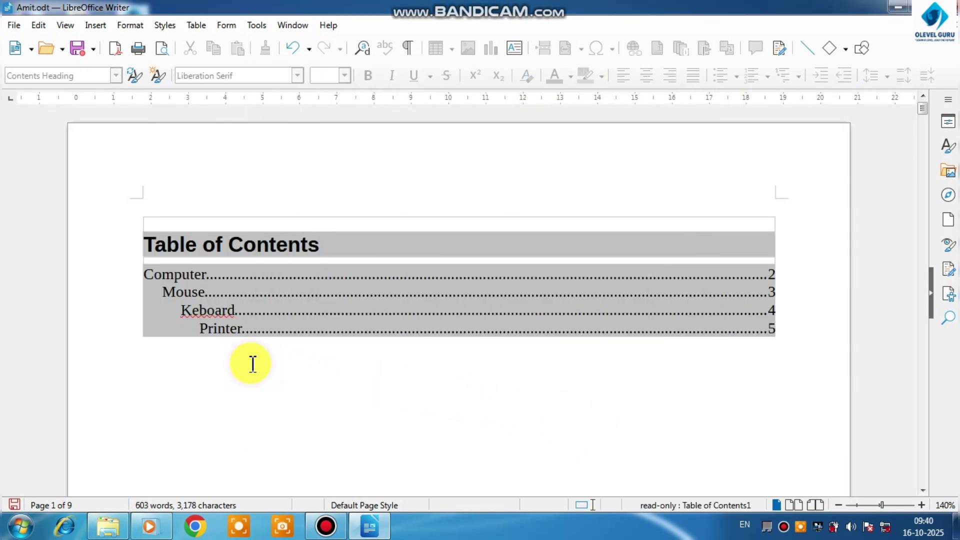
# Try to change the alignment of the Table of Contents title to centered and to left-aligned
pyautogui.doubleClick(321, 245)
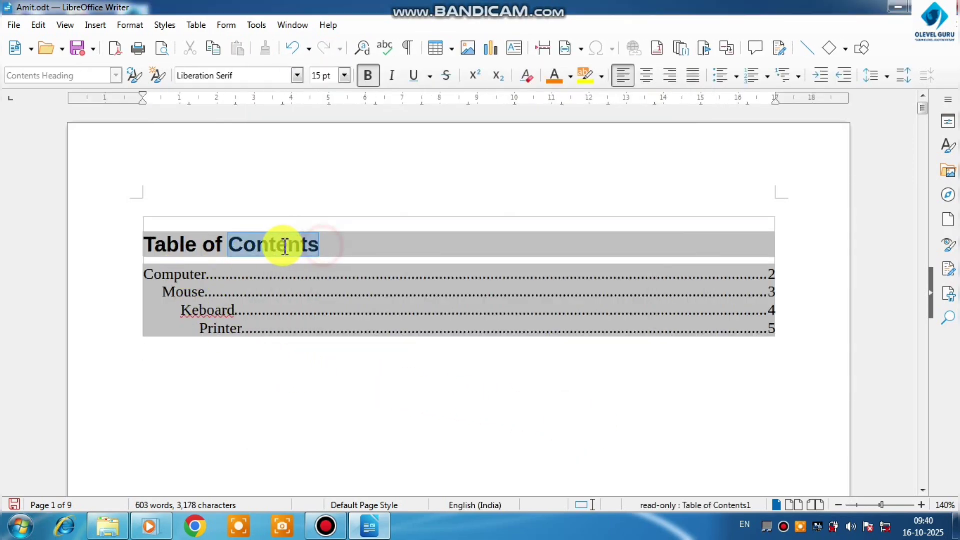
pyautogui.moveTo(285, 246); pyautogui.dragTo(159, 243)
pyautogui.click(646, 76)
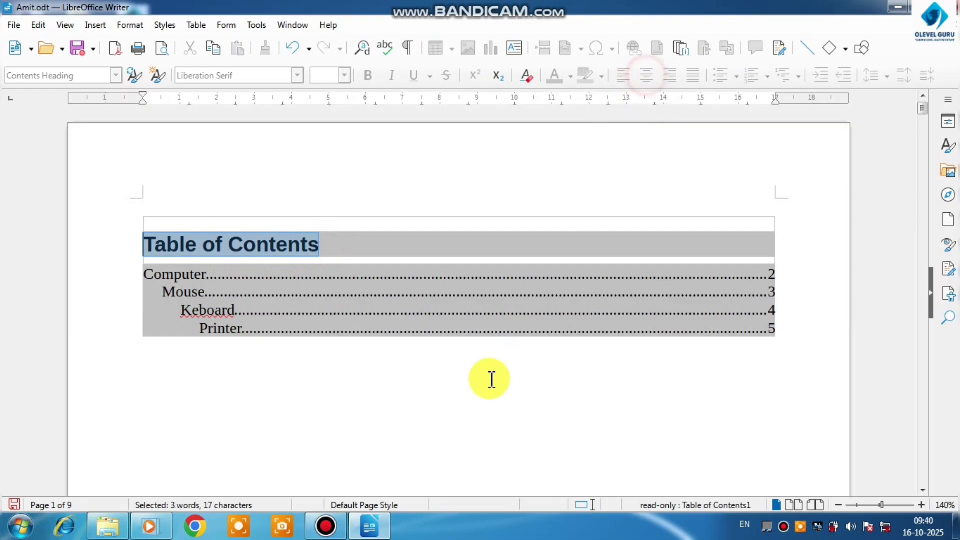
pyautogui.click(491, 380)
pyautogui.moveTo(347, 249); pyautogui.dragTo(144, 246)
pyautogui.click(625, 76)
# Edit the table of contents to give it a solid lime green background color, hex 81d41a
pyautogui.rightClick(358, 243)
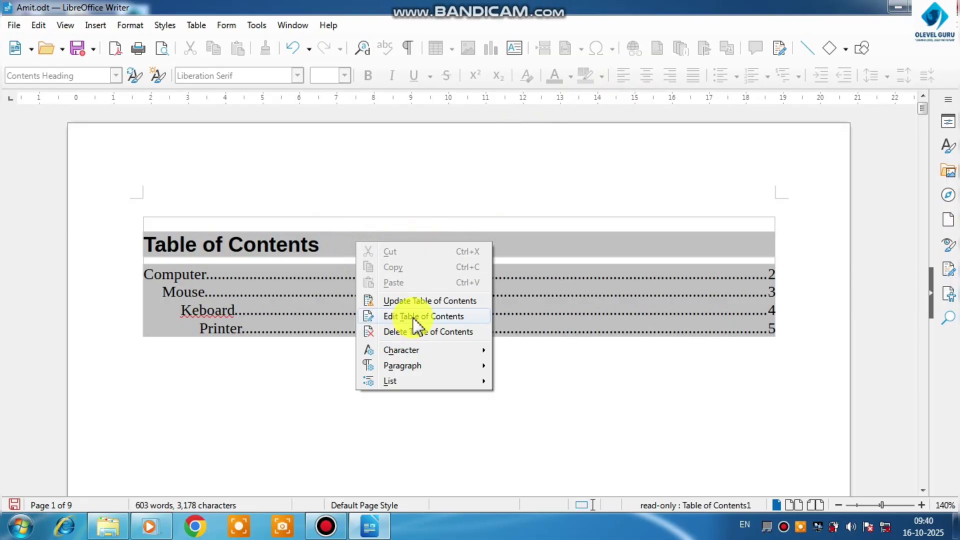
pyautogui.click(415, 317)
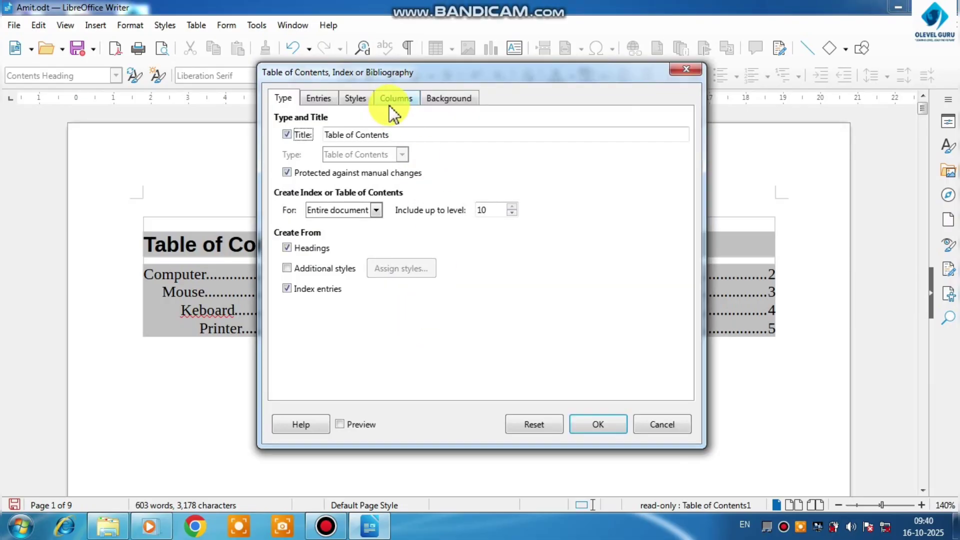
pyautogui.click(368, 101)
pyautogui.click(386, 99)
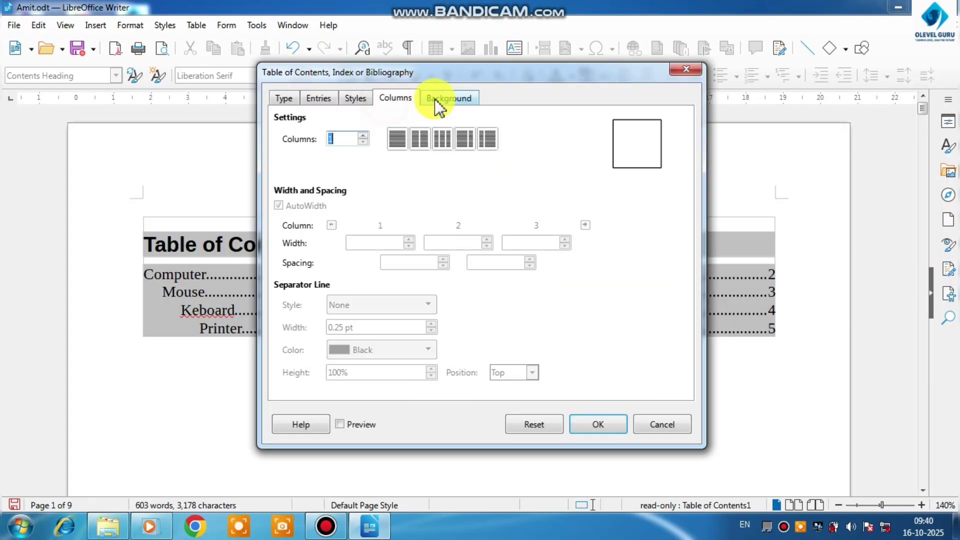
pyautogui.click(444, 99)
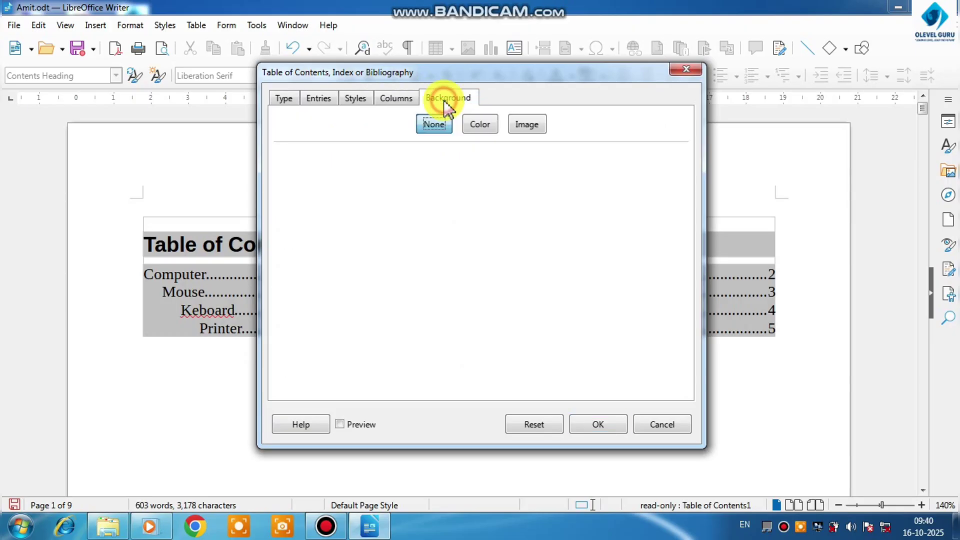
pyautogui.click(478, 126)
pyautogui.click(420, 210)
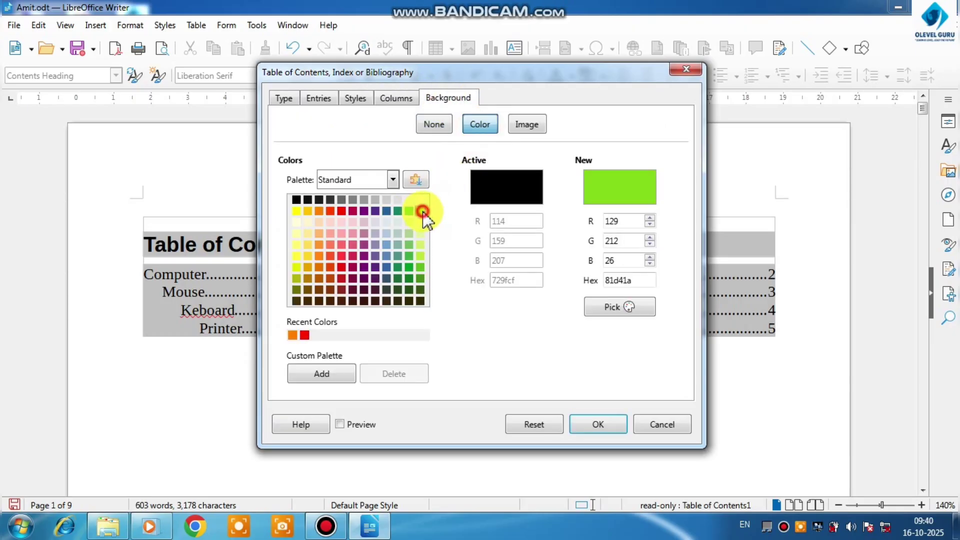
pyautogui.click(580, 423)
pyautogui.click(492, 448)
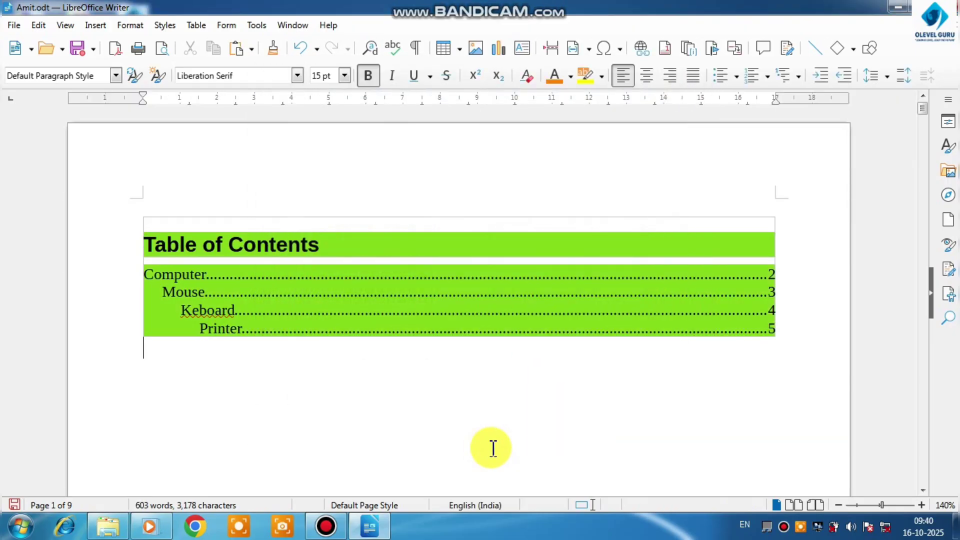
# Follow the Computer and Printer entries of the table of contents to check that they lead to their headings
pyautogui.keyDown('ctrl'); pyautogui.click(181, 283); pyautogui.keyUp('ctrl')
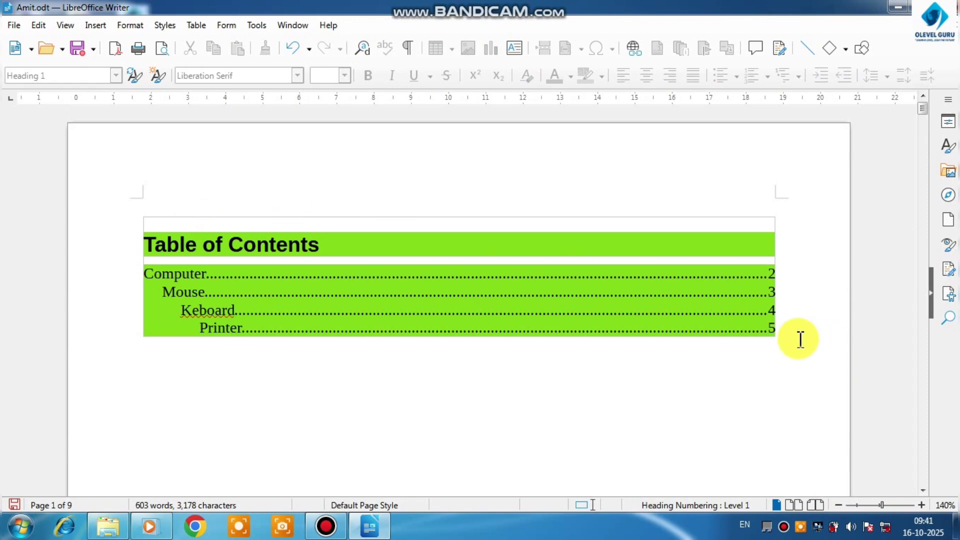
pyautogui.keyDown('ctrl'); pyautogui.click(770, 330); pyautogui.keyUp('ctrl')
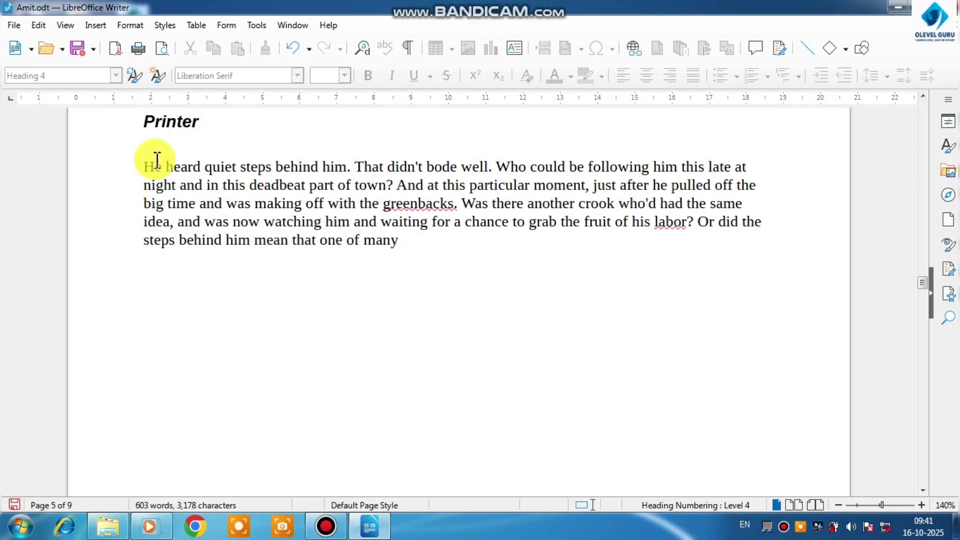
pyautogui.scroll(3, 214, 128)
pyautogui.scroll(10, 283, 214)
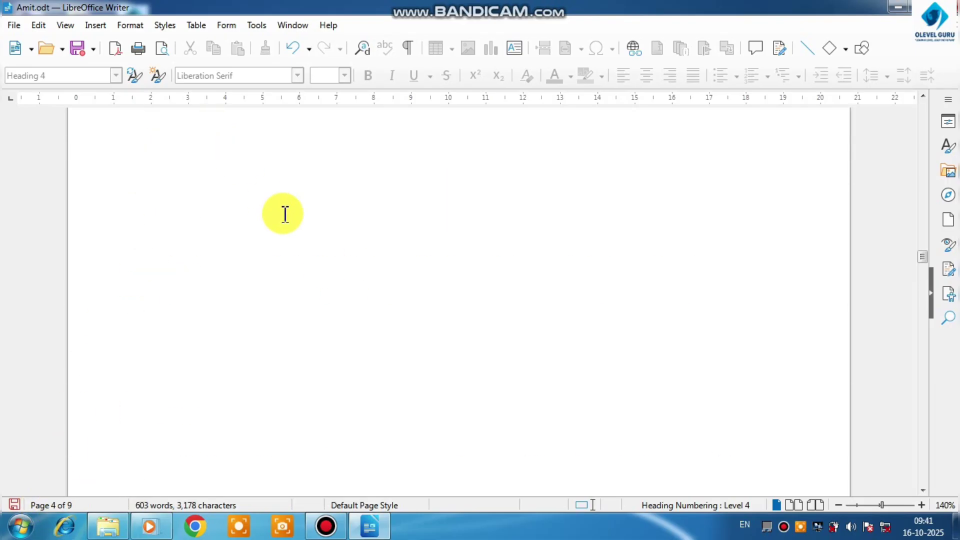
pyautogui.scroll(10, 285, 214)
pyautogui.click(95, 25)
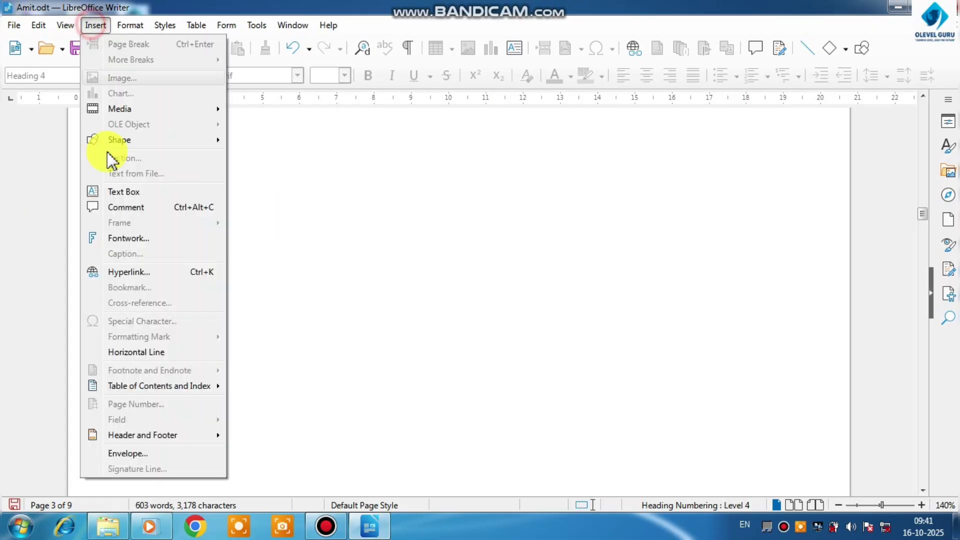
pyautogui.moveTo(141, 390)
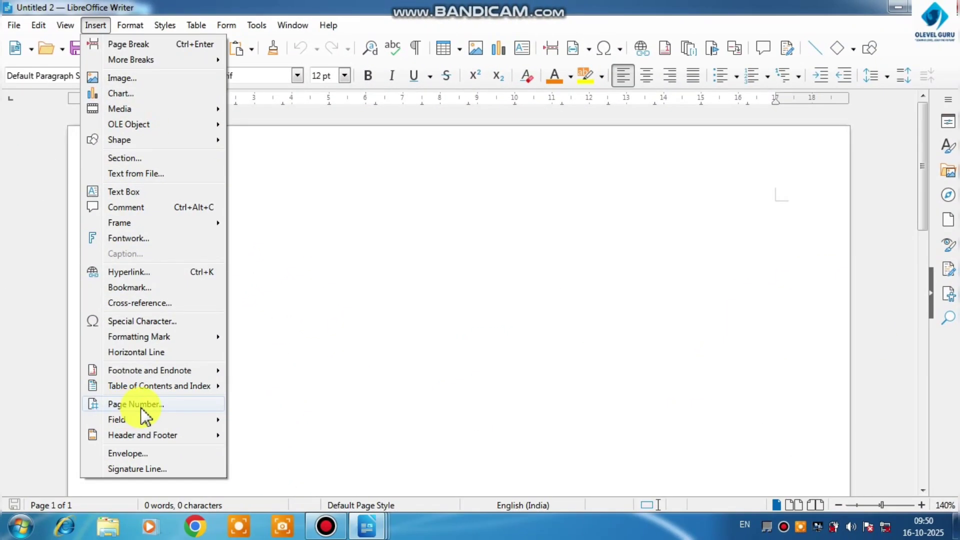
pyautogui.click(492, 353)
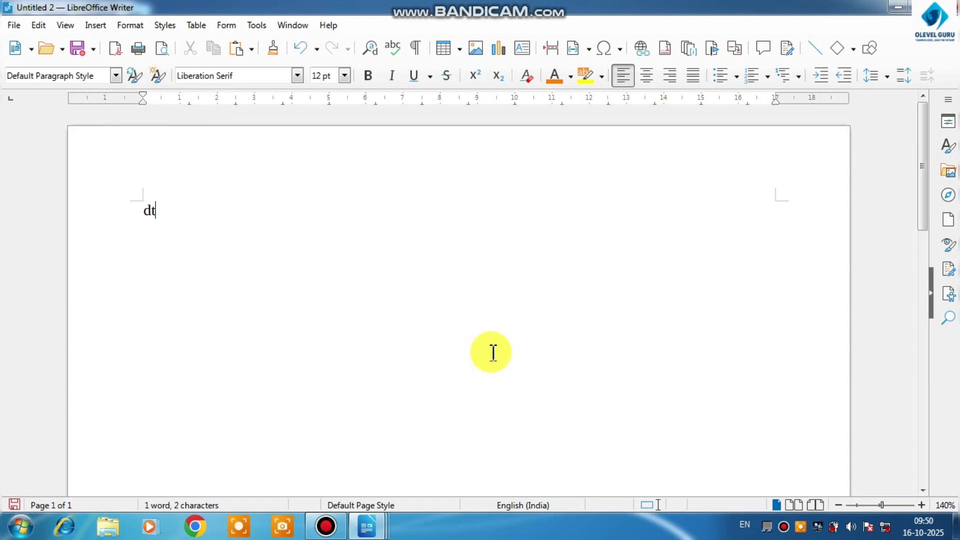
# Fill the blank Untitled 2 document with dummy text using the "dt" AutoText shortcut
pyautogui.write('dt')
pyautogui.press('F3')
pyautogui.scroll(2, 570, 146)
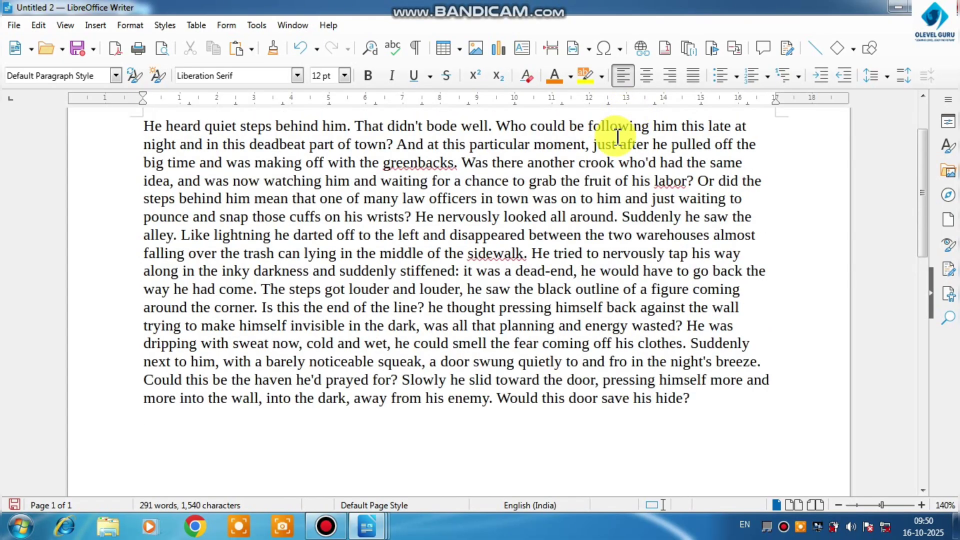
# Insert four page breaks in the dummy text: after "watching him and waiting" and inside the words "had", "energy" and "prayed"
pyautogui.click(429, 182)
pyautogui.hotkey('ctrl', 'Return')
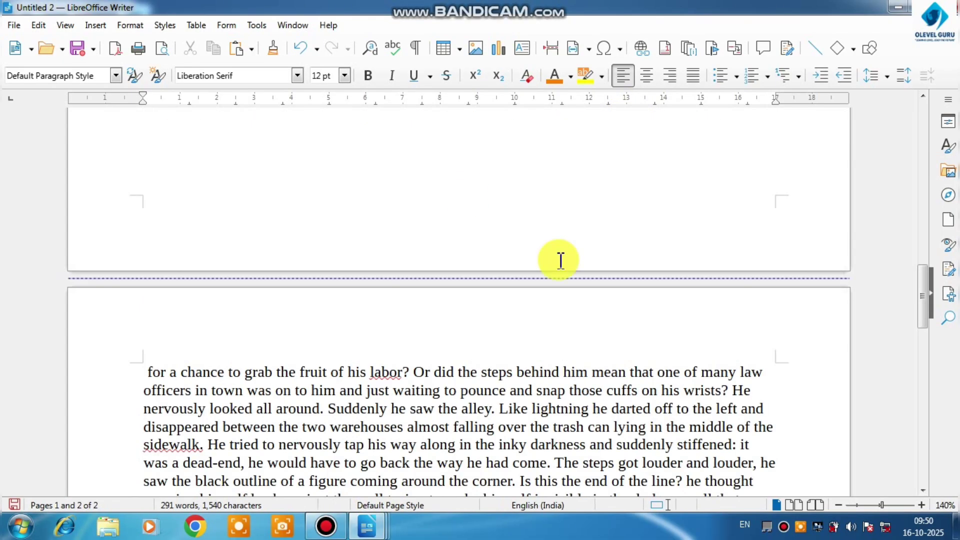
pyautogui.scroll(-3, 499, 360)
pyautogui.click(500, 360)
pyautogui.hotkey('ctrl', 'Return')
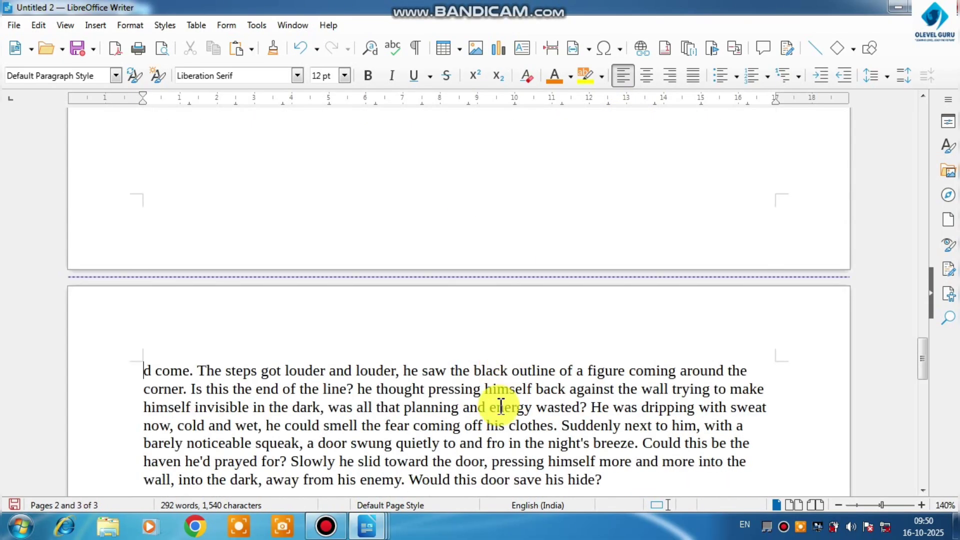
pyautogui.click(499, 408)
pyautogui.hotkey('ctrl', 'Return')
pyautogui.scroll(-3, 492, 422)
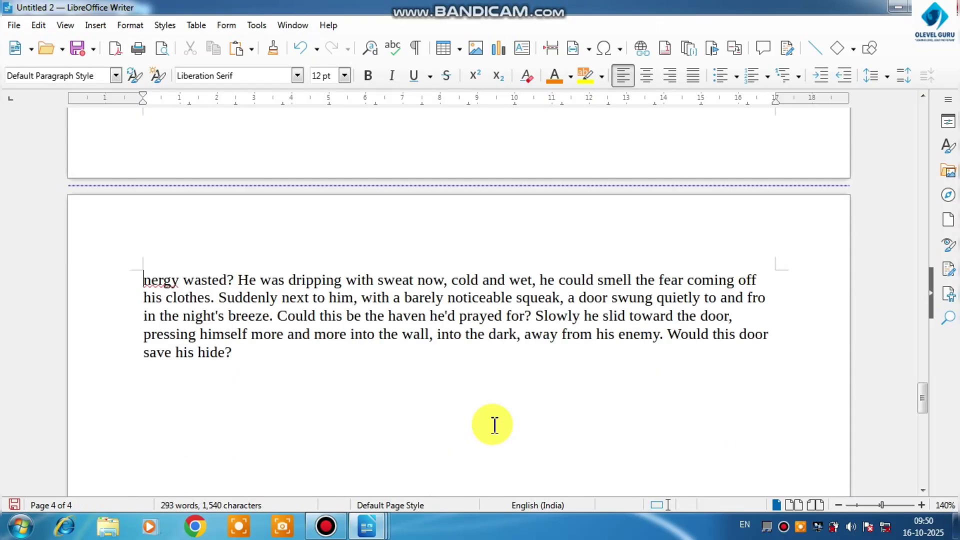
pyautogui.click(480, 314)
pyautogui.hotkey('ctrl', 'Return')
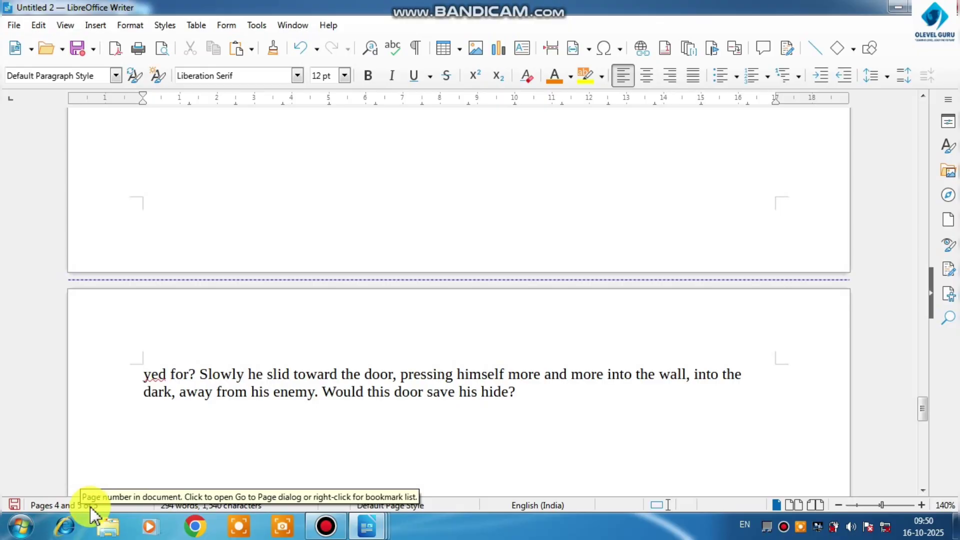
# Insert centered page numbers at the bottom of the page (footer) in the 1, 2, 3 format and check them on the following pages
pyautogui.scroll(5, 285, 377)
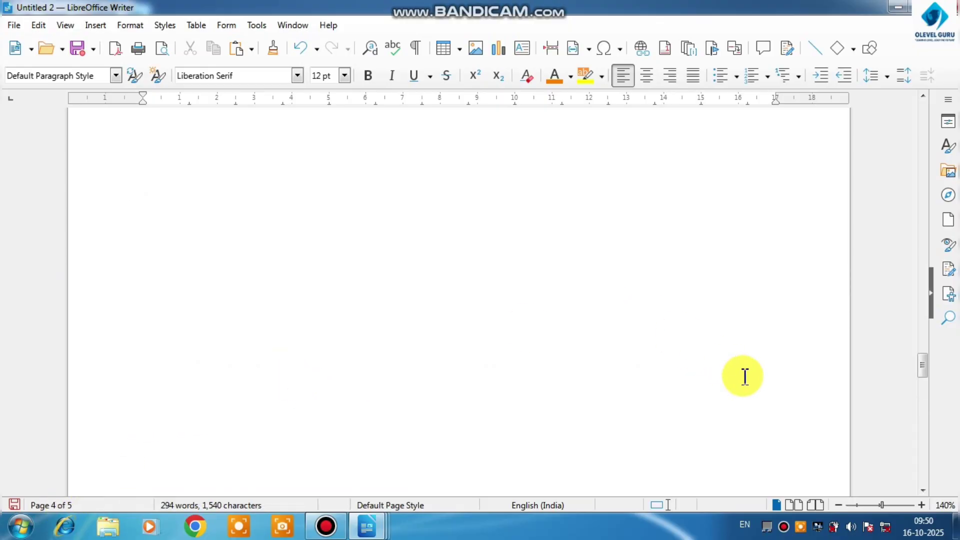
pyautogui.moveTo(919, 365); pyautogui.dragTo(919, 113)
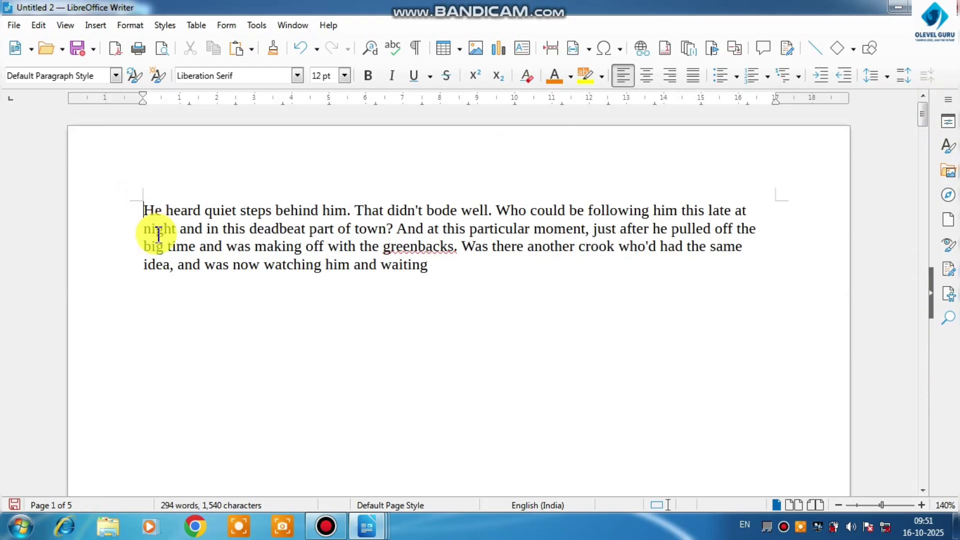
pyautogui.click(100, 25)
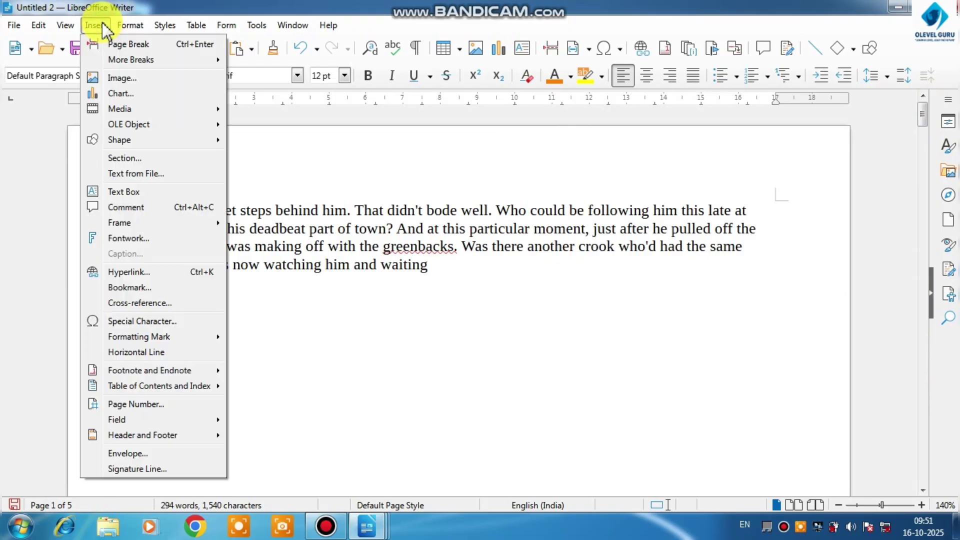
pyautogui.click(162, 405)
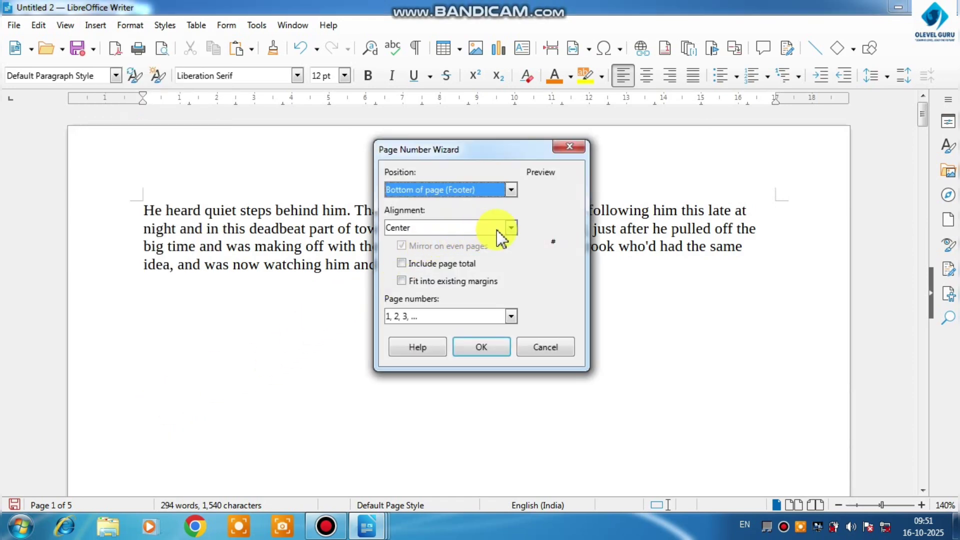
pyautogui.click(511, 190)
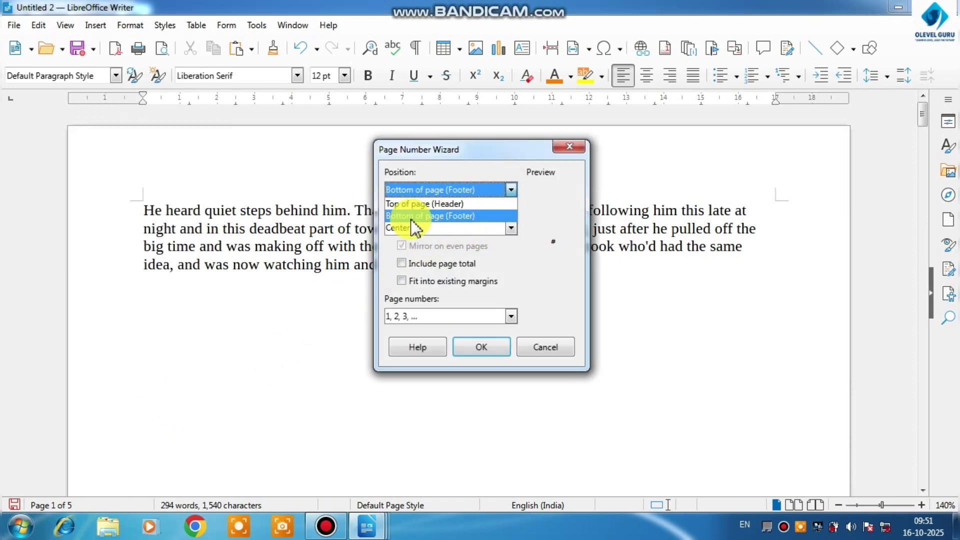
pyautogui.click(438, 217)
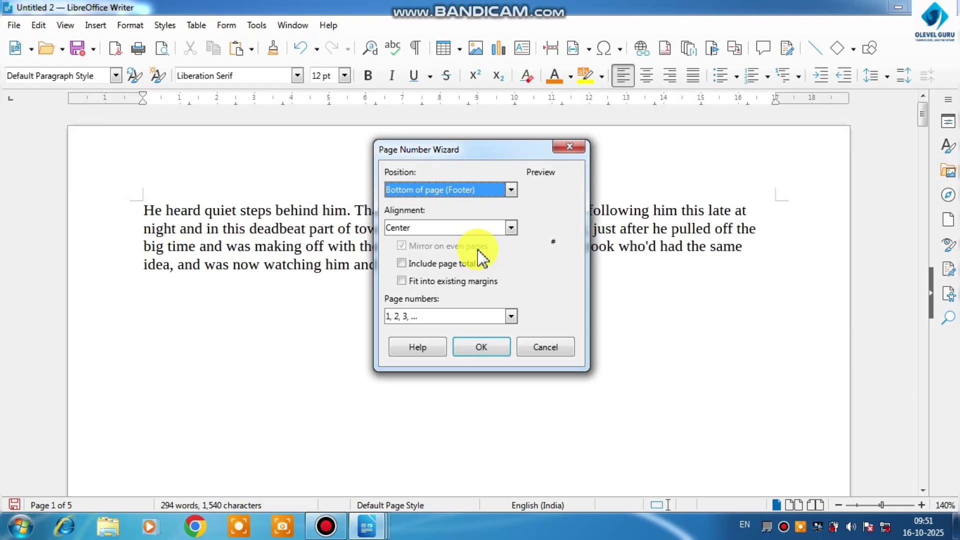
pyautogui.click(479, 350)
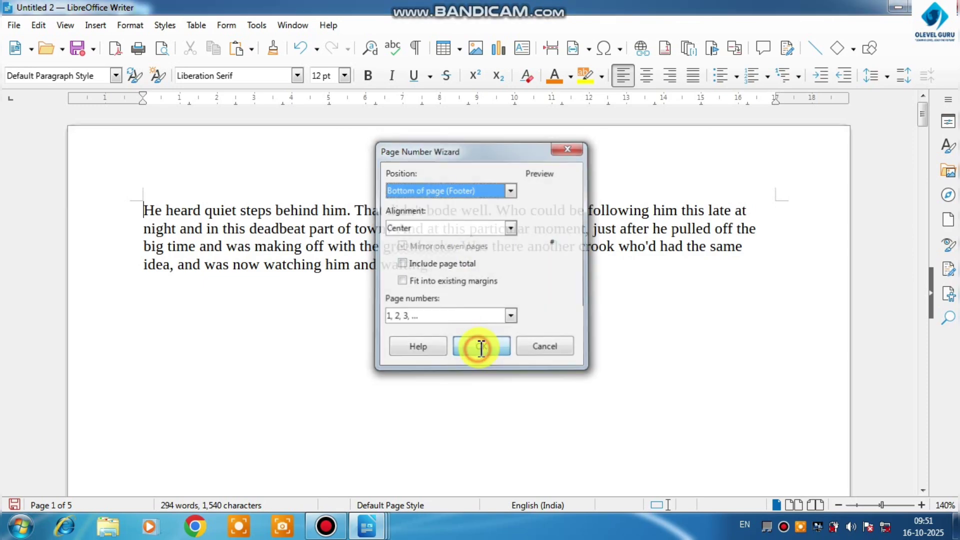
pyautogui.scroll(-3, 479, 350)
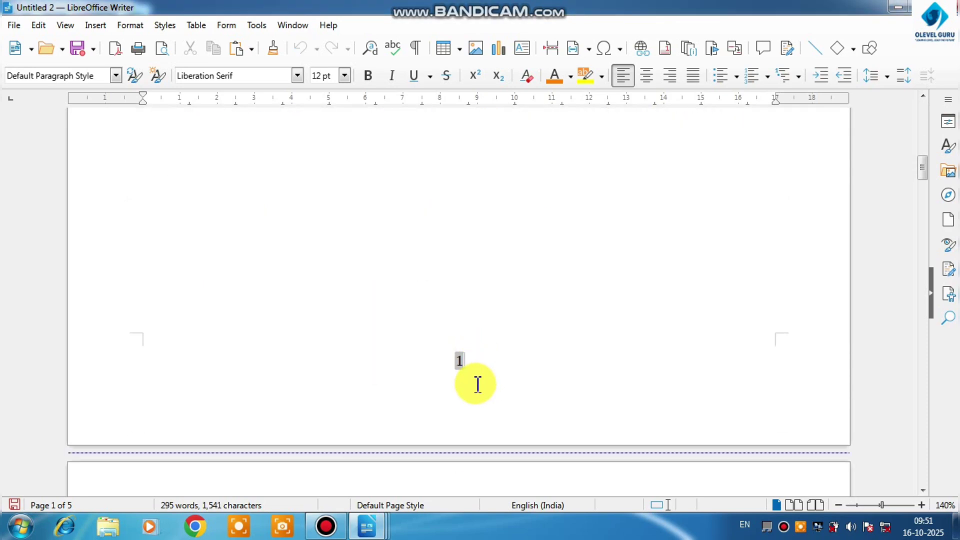
pyautogui.scroll(-10, 470, 366)
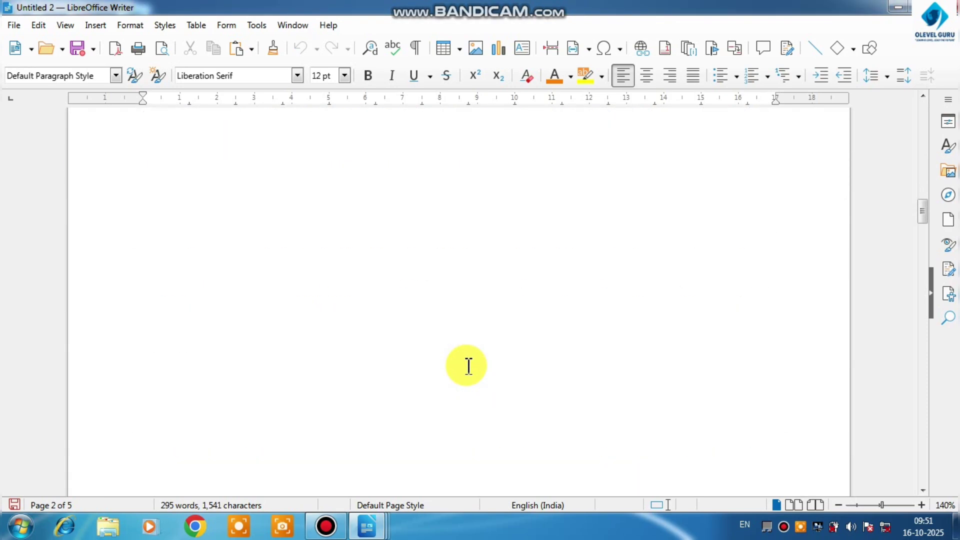
pyautogui.scroll(-3, 468, 367)
pyautogui.scroll(-10, 468, 365)
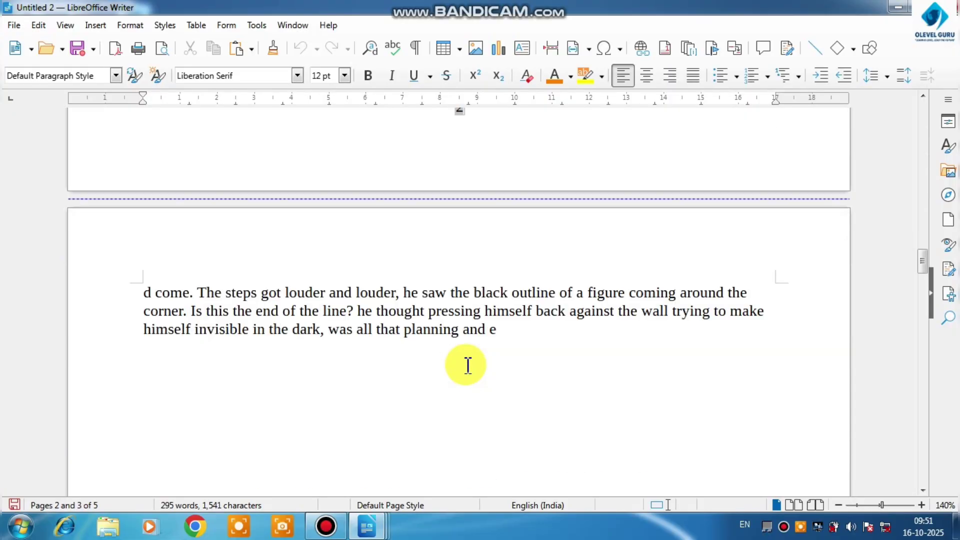
# Insert left-aligned page numbers at the top of the page (header) with mirroring on even pages off, and check them on the first pages
pyautogui.scroll(-10, 467, 365)
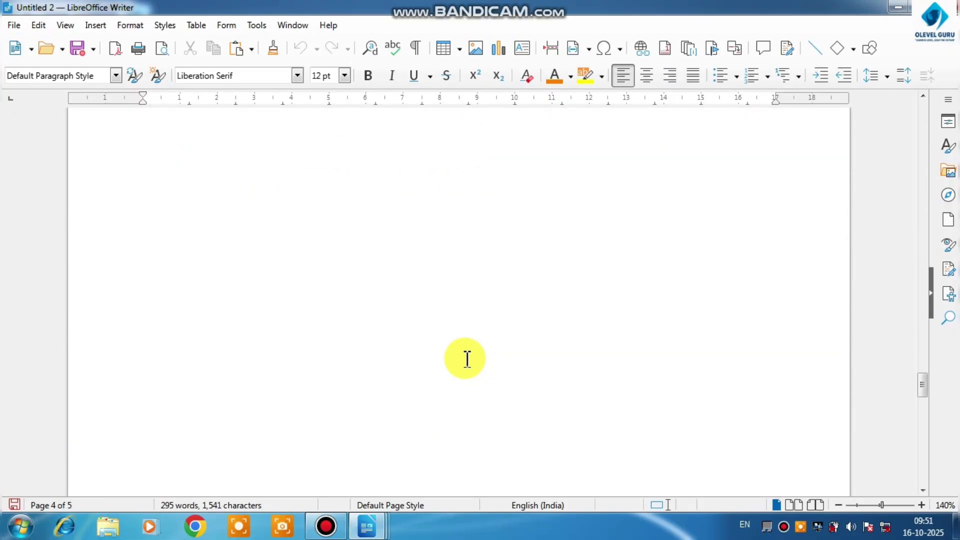
pyautogui.scroll(-10, 467, 359)
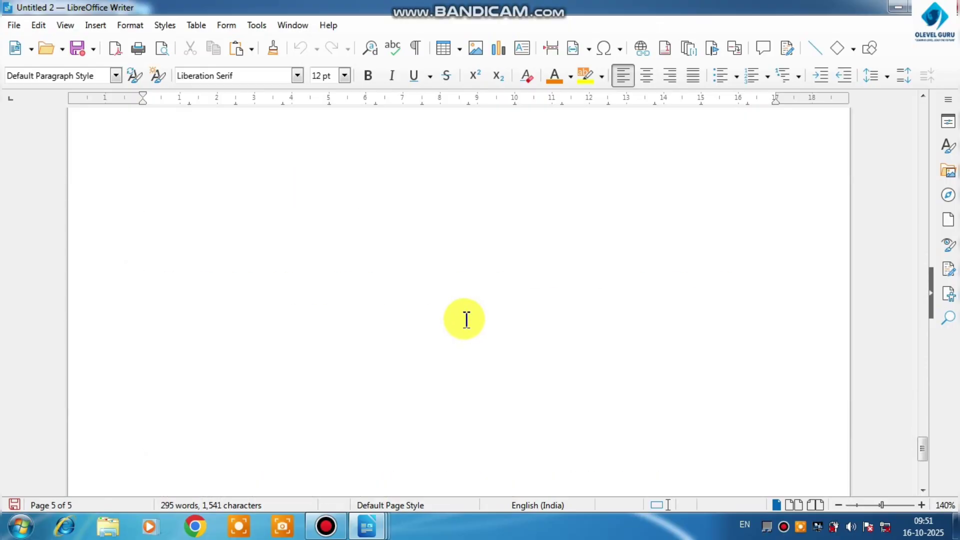
pyautogui.scroll(-3, 465, 321)
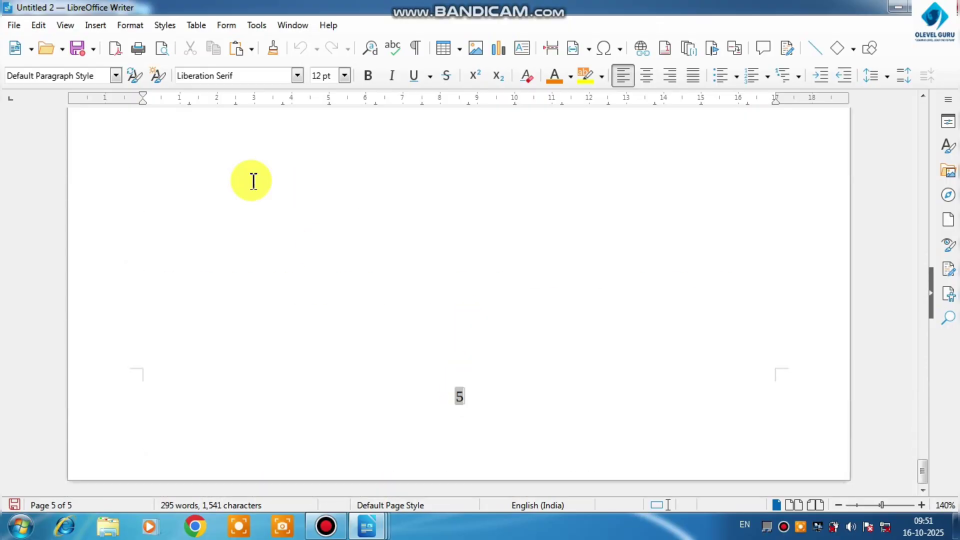
pyautogui.click(95, 25)
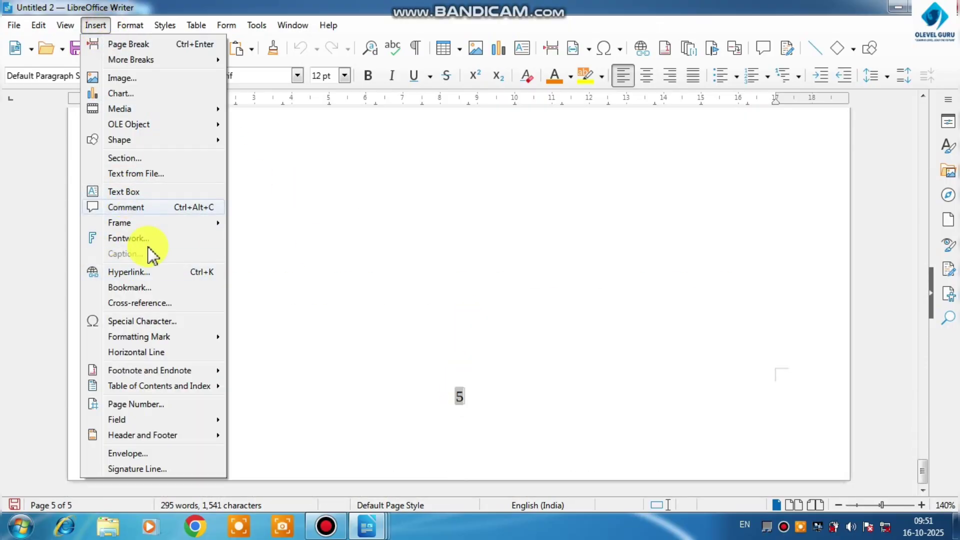
pyautogui.click(143, 403)
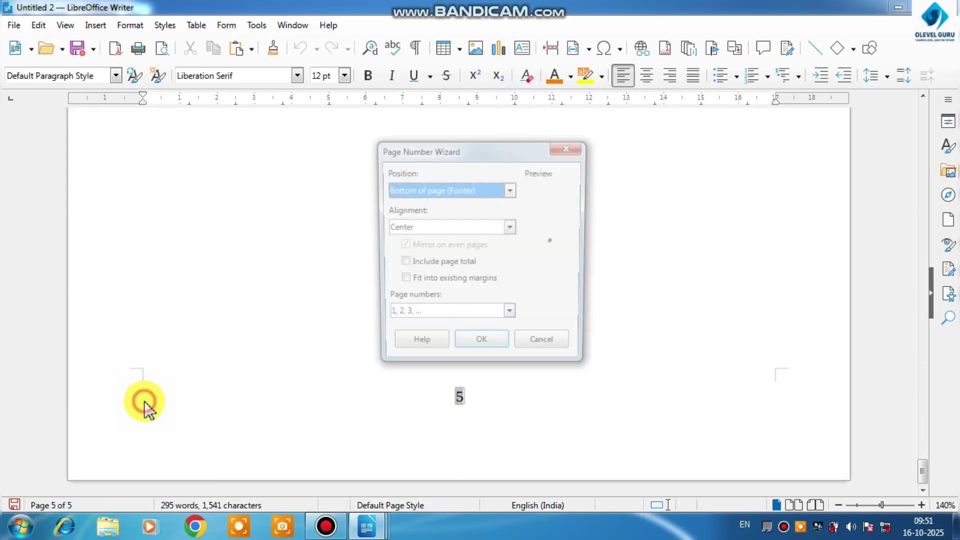
pyautogui.click(498, 190)
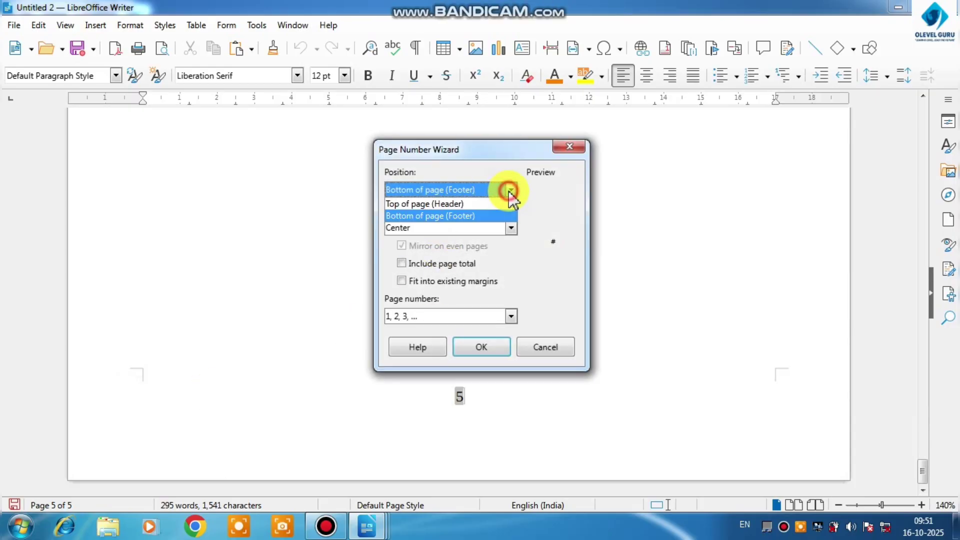
pyautogui.click(448, 204)
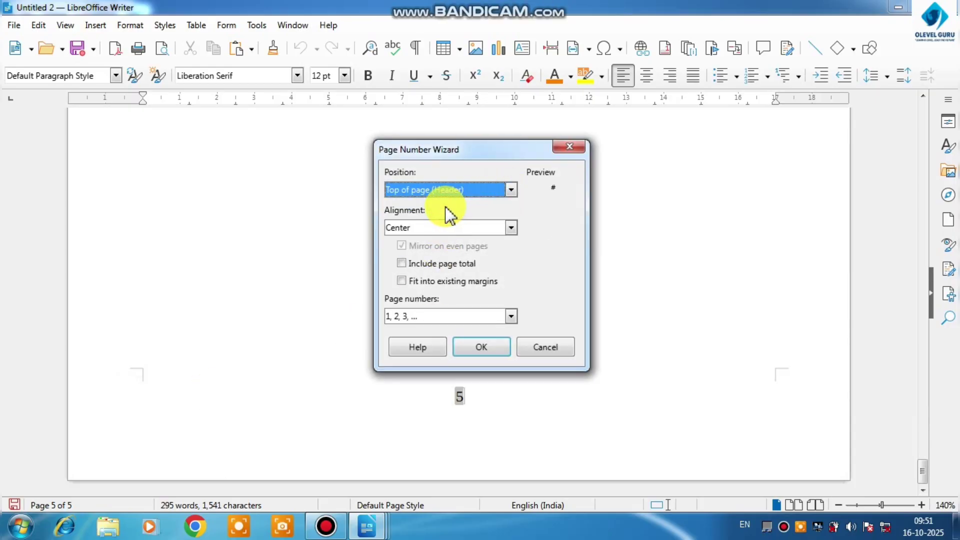
pyautogui.click(510, 229)
pyautogui.click(400, 242)
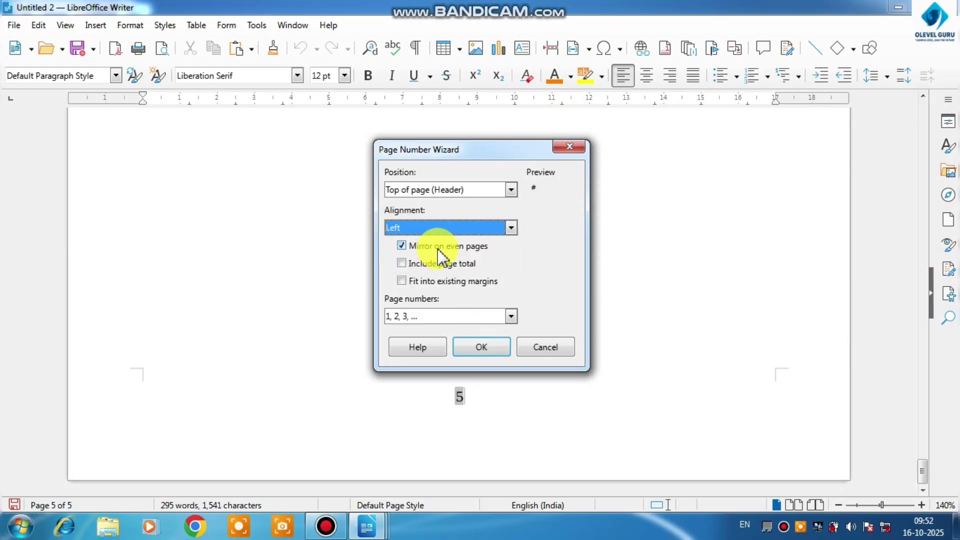
pyautogui.click(401, 246)
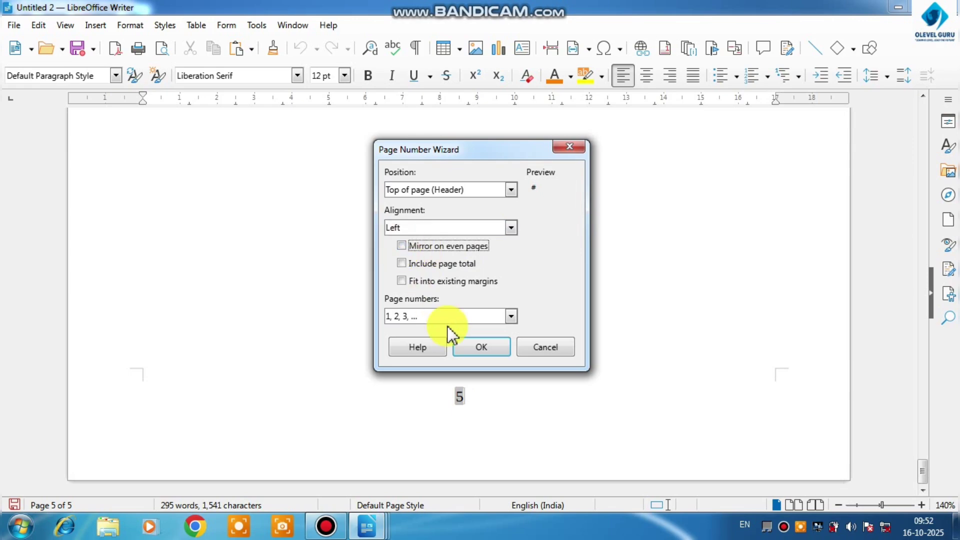
pyautogui.click(469, 346)
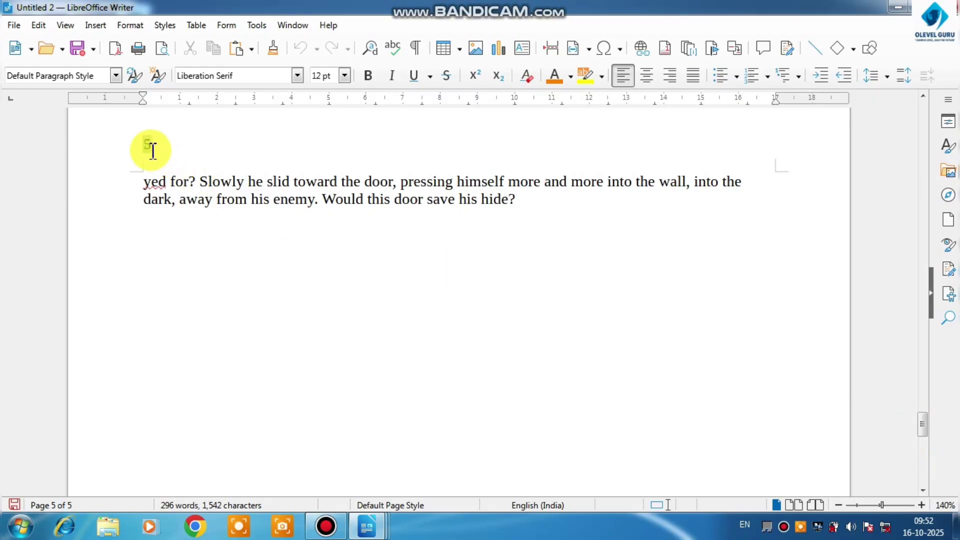
pyautogui.moveTo(929, 436); pyautogui.dragTo(904, 122)
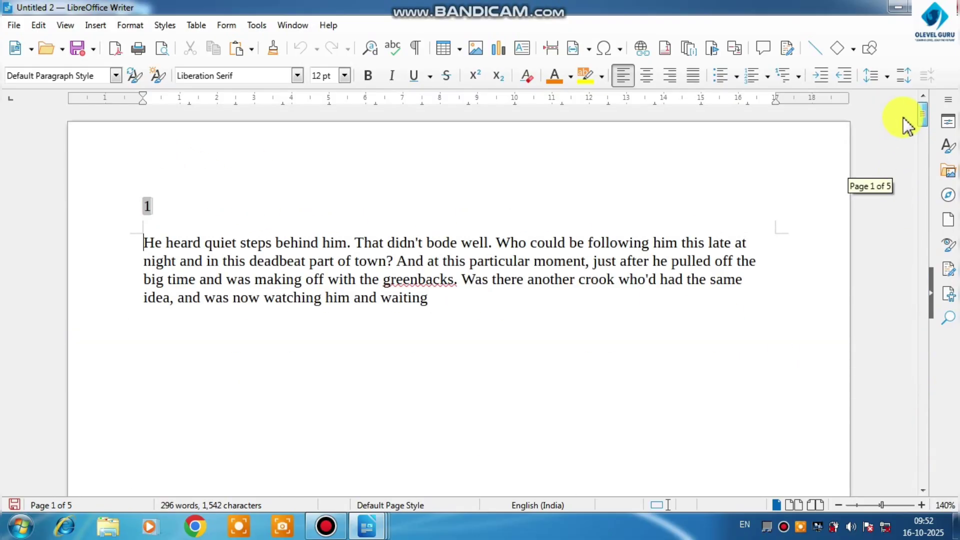
pyautogui.scroll(-15, 222, 255)
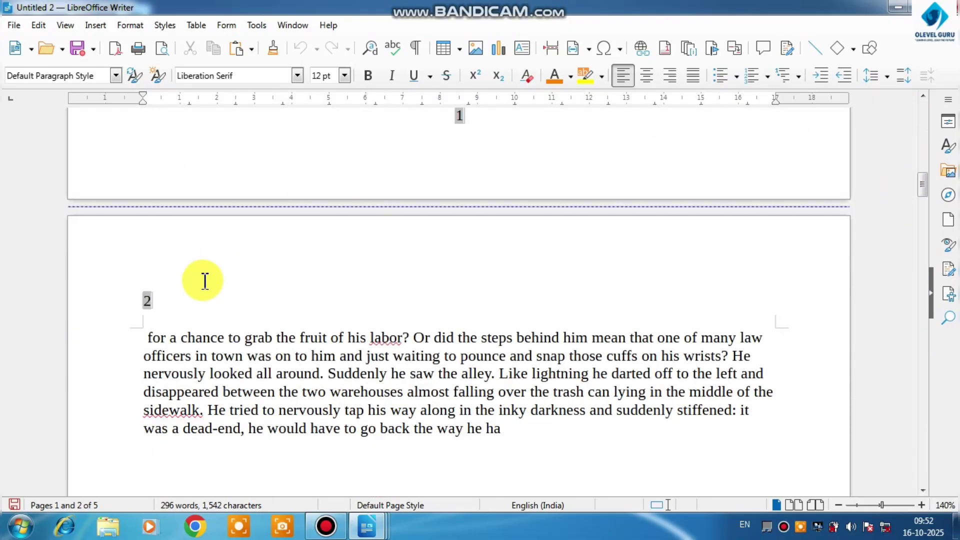
pyautogui.scroll(-15, 188, 286)
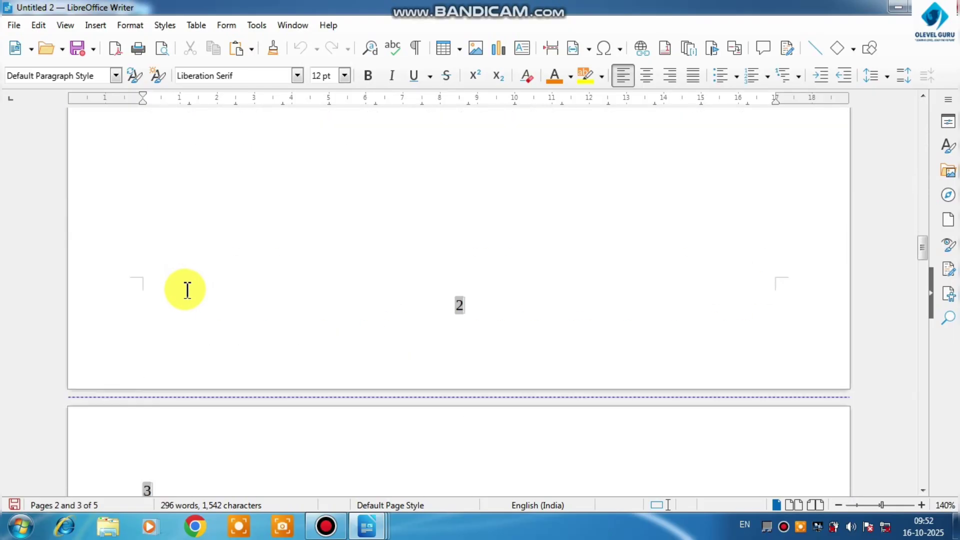
# Insert right-aligned page numbers at the bottom of the page (footer), mirrored on even pages, in the 1, 2, 3 format
pyautogui.click(95, 26)
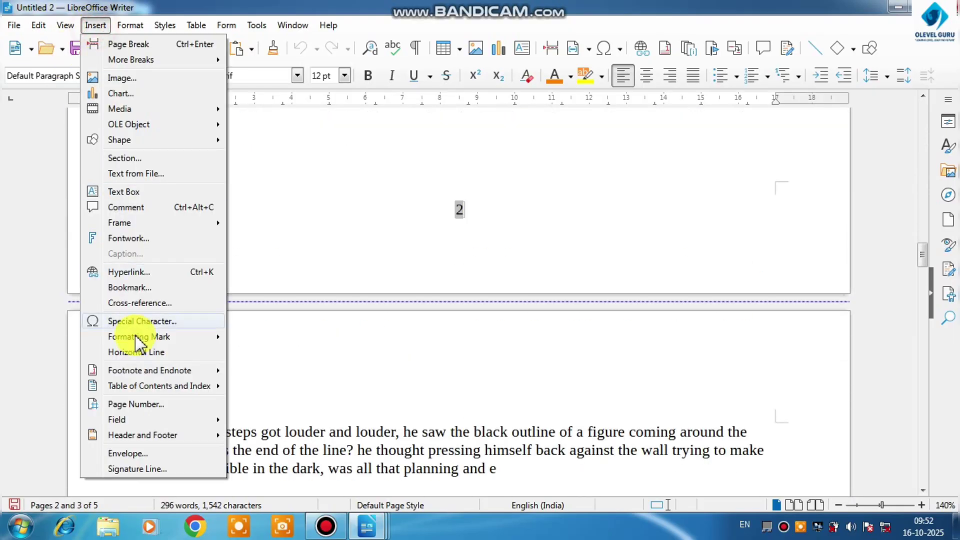
pyautogui.click(145, 403)
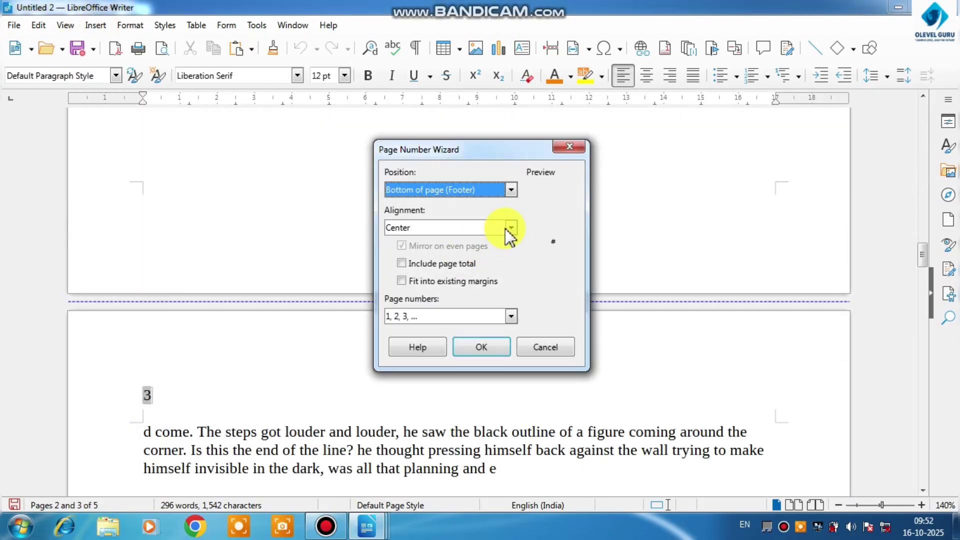
pyautogui.click(510, 228)
pyautogui.click(407, 266)
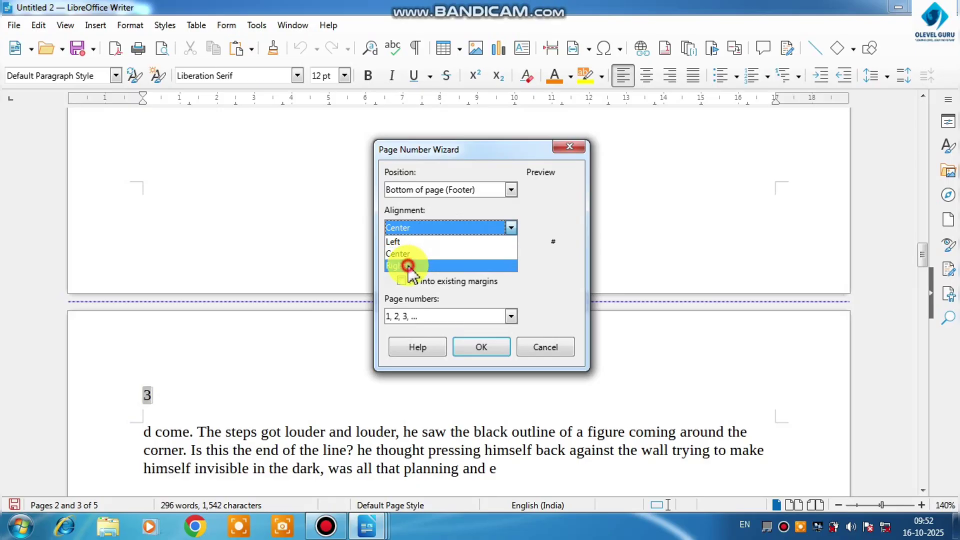
pyautogui.click(477, 348)
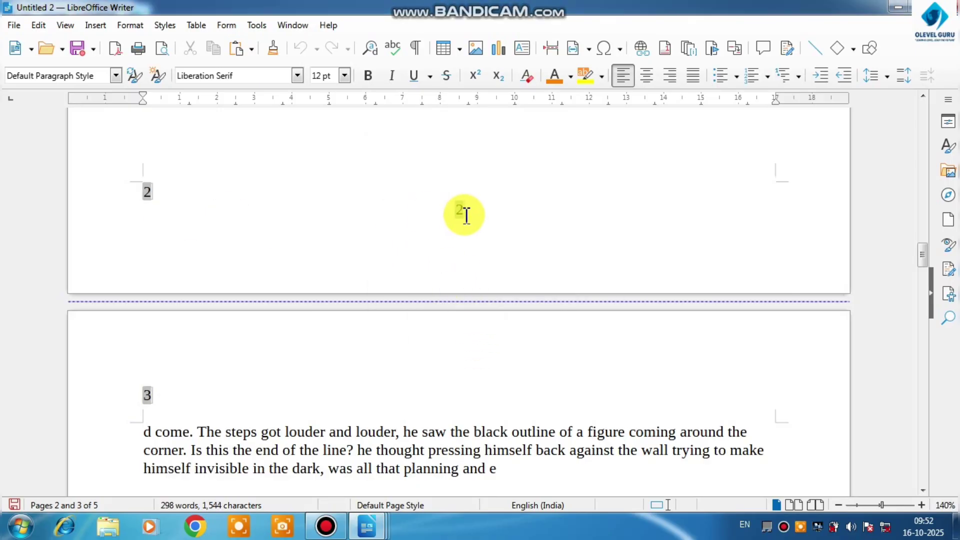
# Insert right-aligned footer page numbers, mirrored on even pages, with the page total included and fitted into the existing margins
pyautogui.click(96, 25)
pyautogui.click(142, 403)
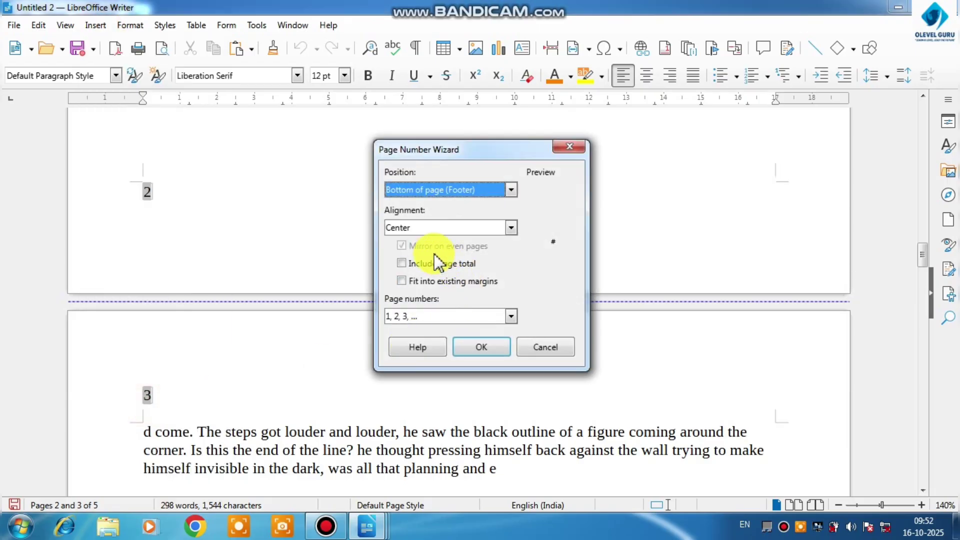
pyautogui.click(500, 227)
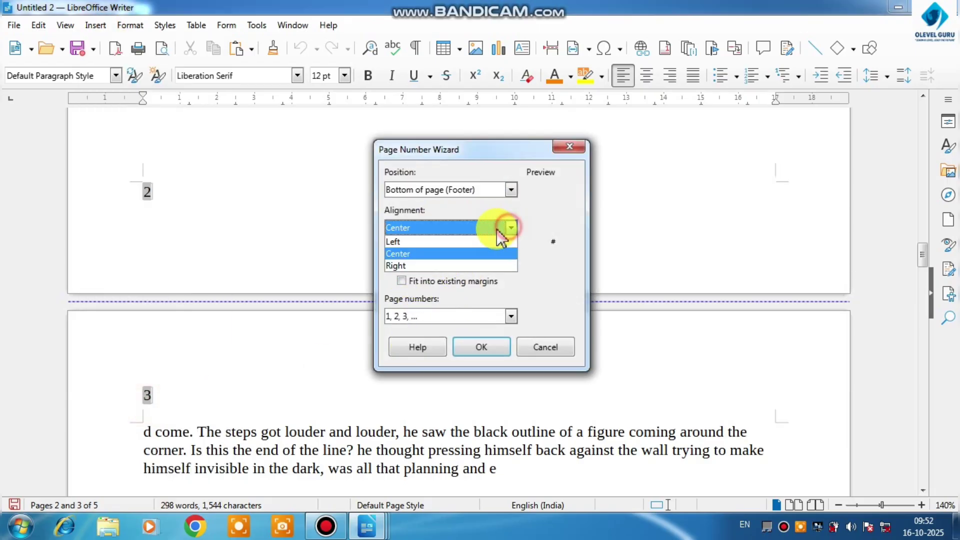
pyautogui.click(414, 242)
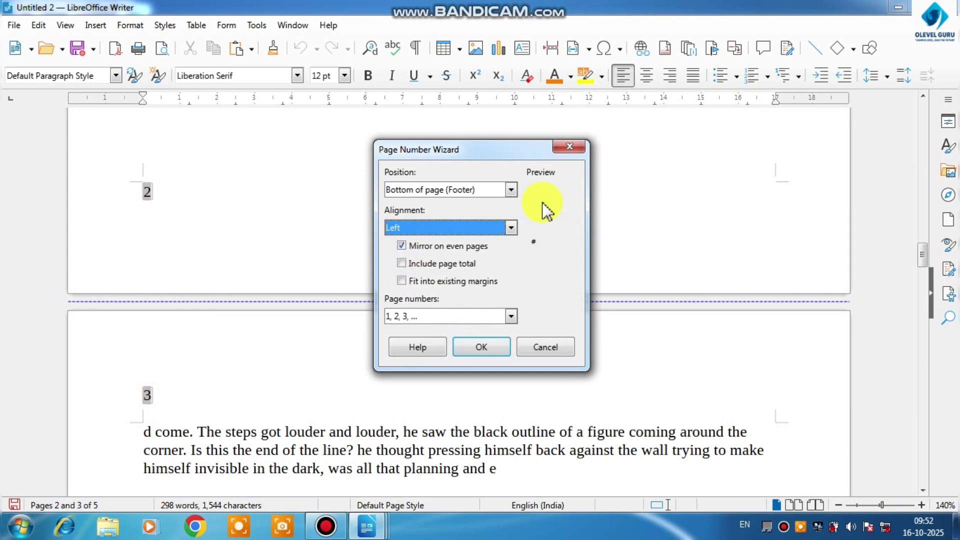
pyautogui.click(515, 191)
pyautogui.click(444, 214)
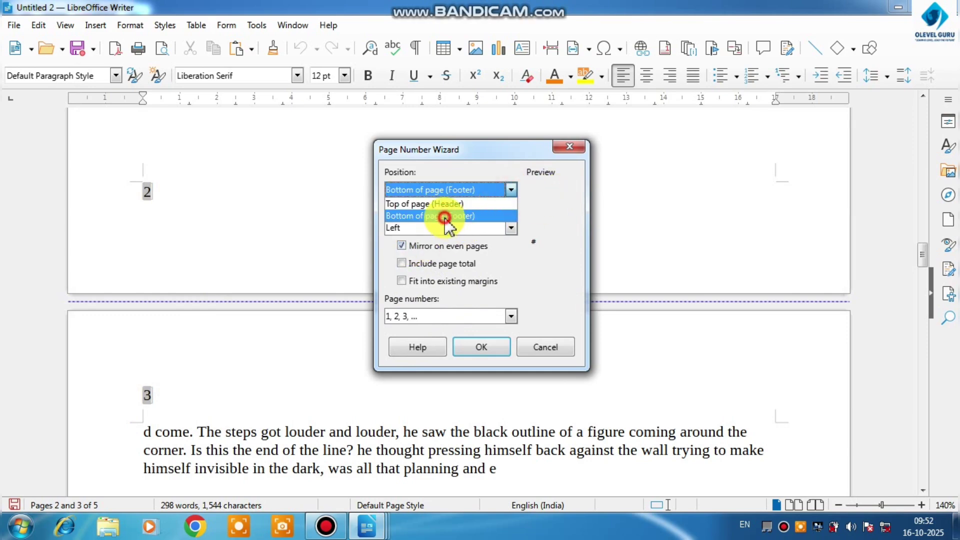
pyautogui.click(427, 265)
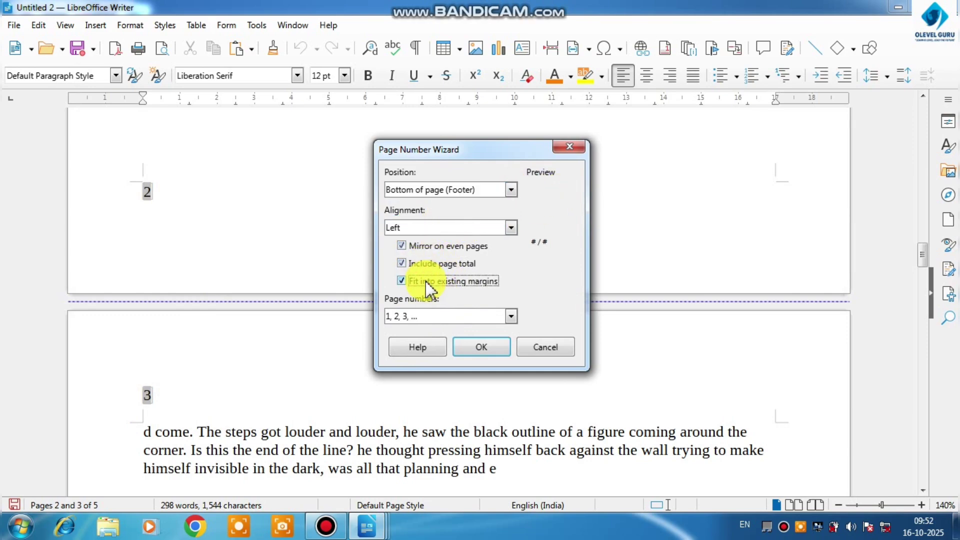
pyautogui.click(510, 229)
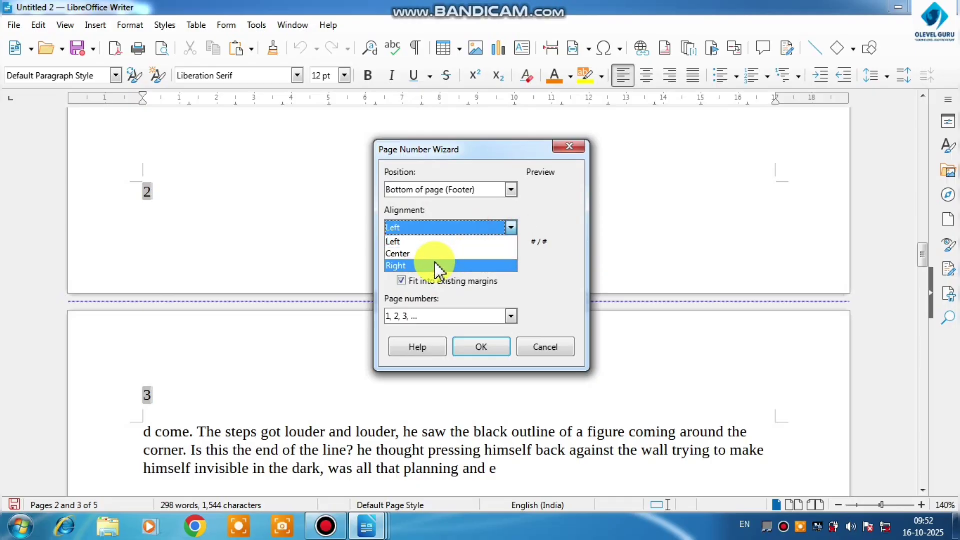
pyautogui.click(430, 253)
pyautogui.click(506, 228)
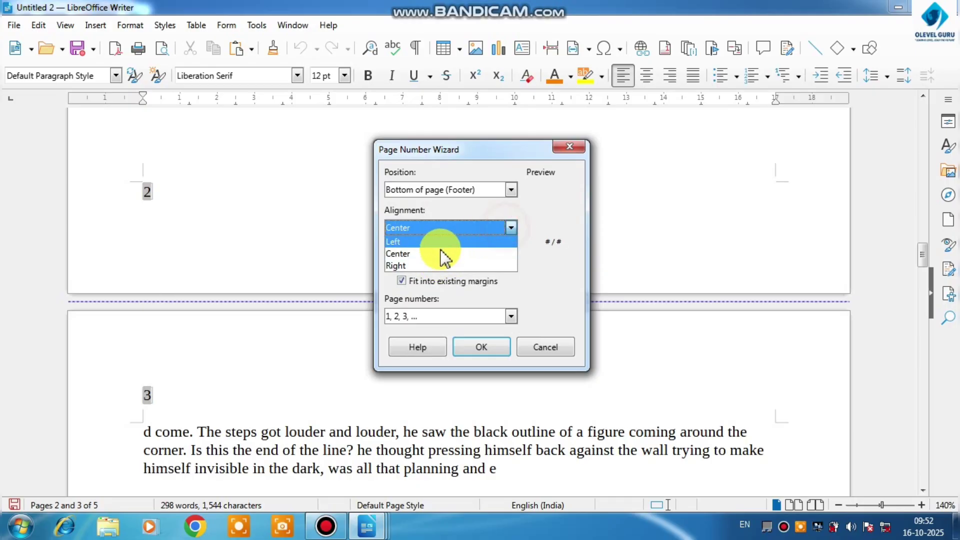
pyautogui.click(415, 266)
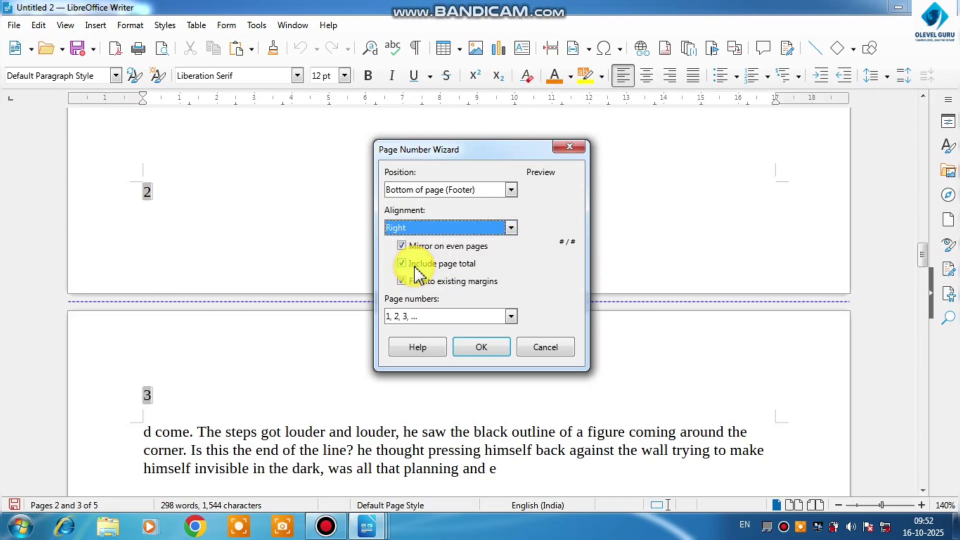
pyautogui.click(479, 347)
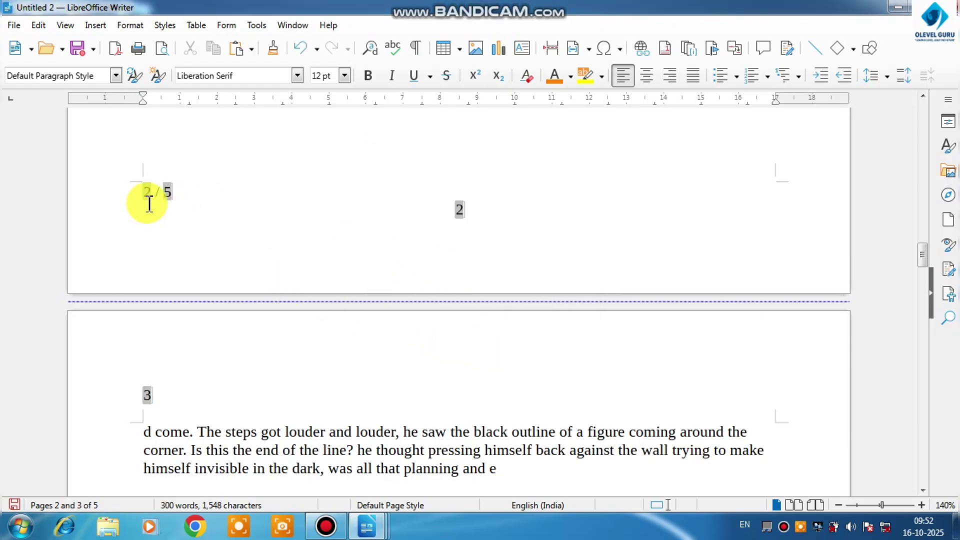
# Examine the footer page numbers and page totals on pages 2 to 5
pyautogui.scroll(-15, 219, 229)
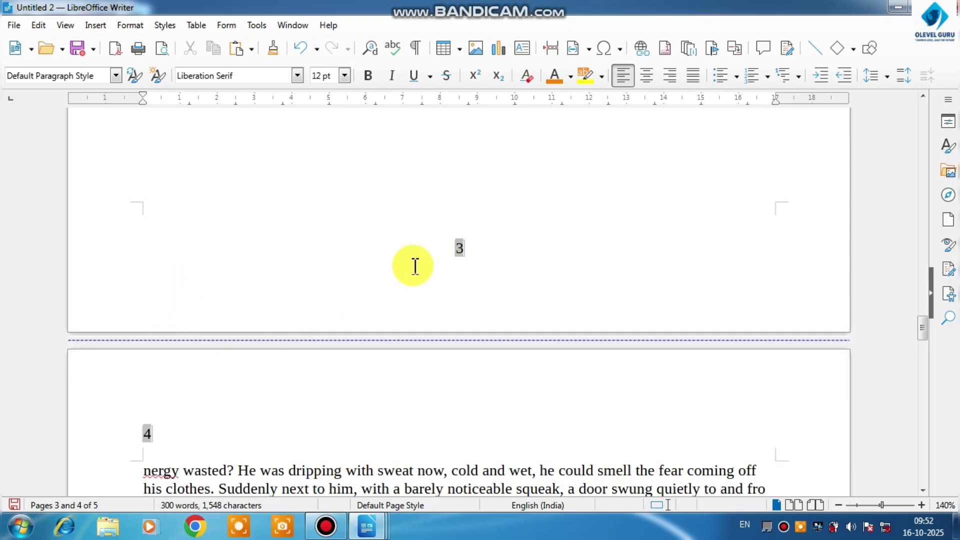
pyautogui.scroll(-10, 413, 266)
pyautogui.scroll(-10, 300, 313)
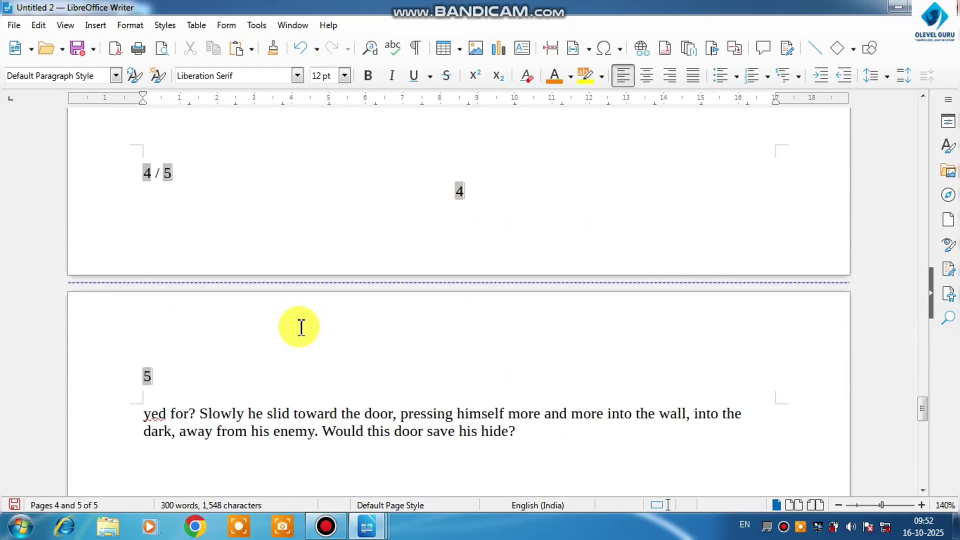
pyautogui.scroll(-10, 228, 288)
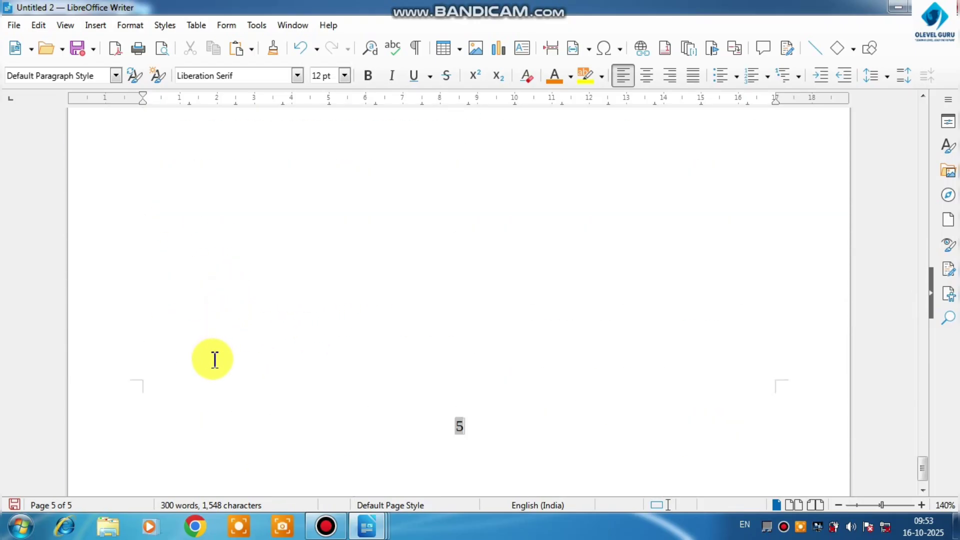
pyautogui.scroll(10, 407, 395)
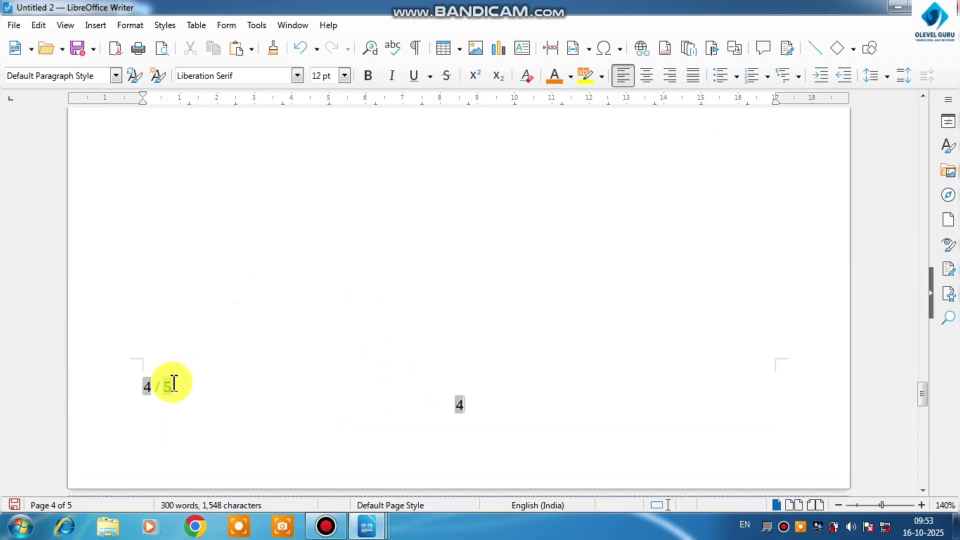
pyautogui.scroll(10, 172, 384)
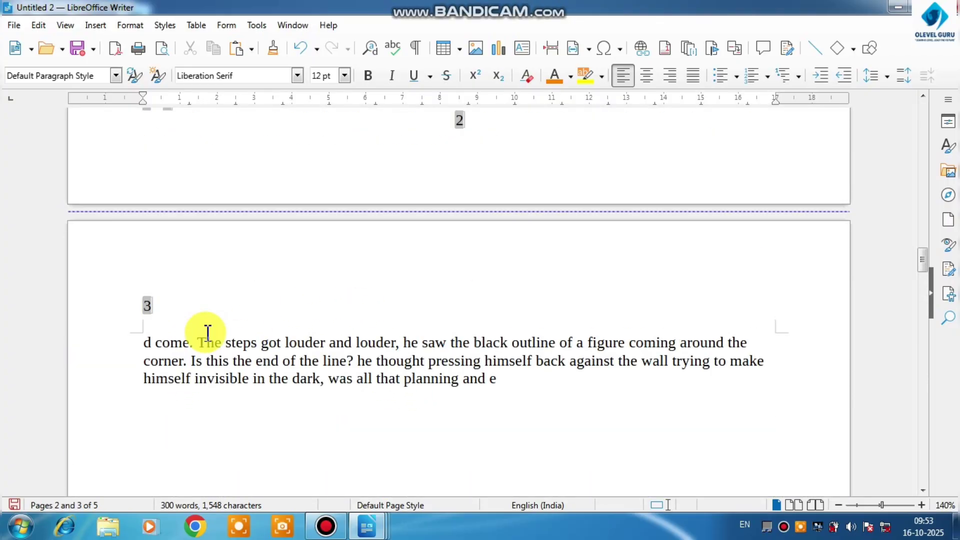
pyautogui.scroll(3, 193, 320)
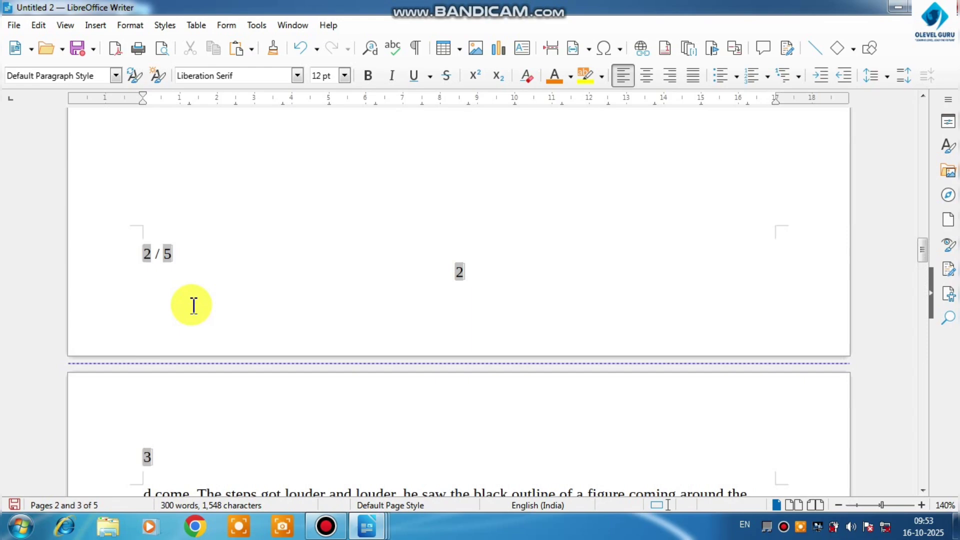
# Insert a page number field on the empty line below the body text on page 2
pyautogui.click(96, 25)
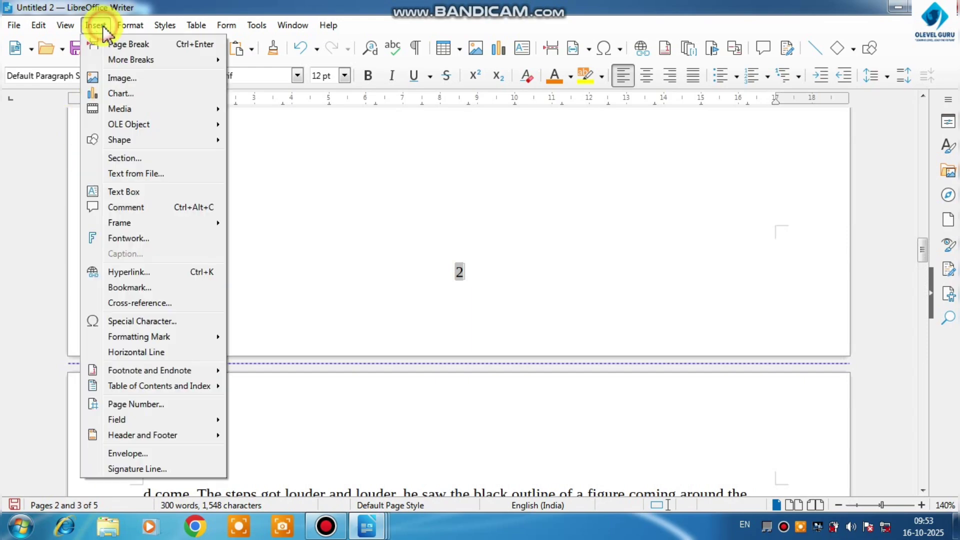
pyautogui.moveTo(138, 419)
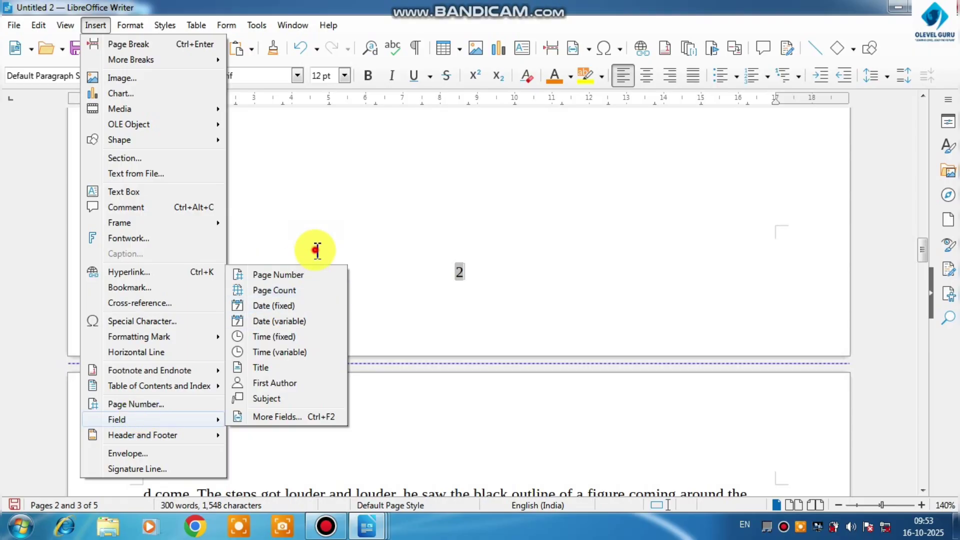
pyautogui.click(315, 250)
pyautogui.scroll(5, 315, 250)
pyautogui.click(514, 207)
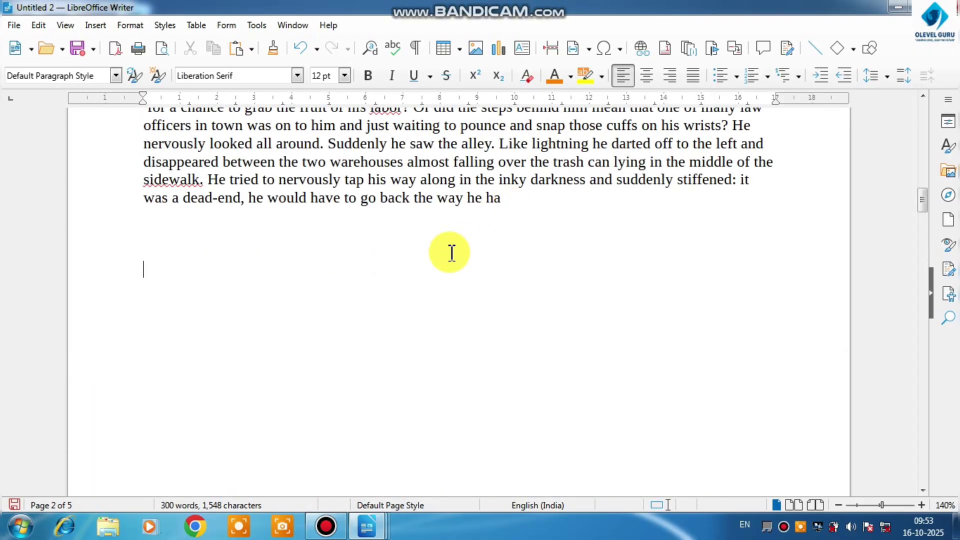
pyautogui.click(98, 27)
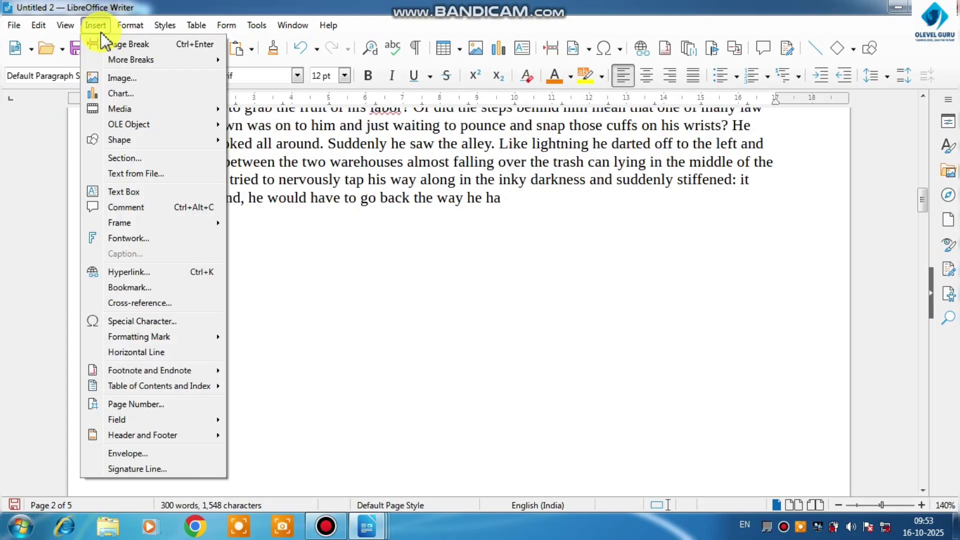
pyautogui.moveTo(126, 426)
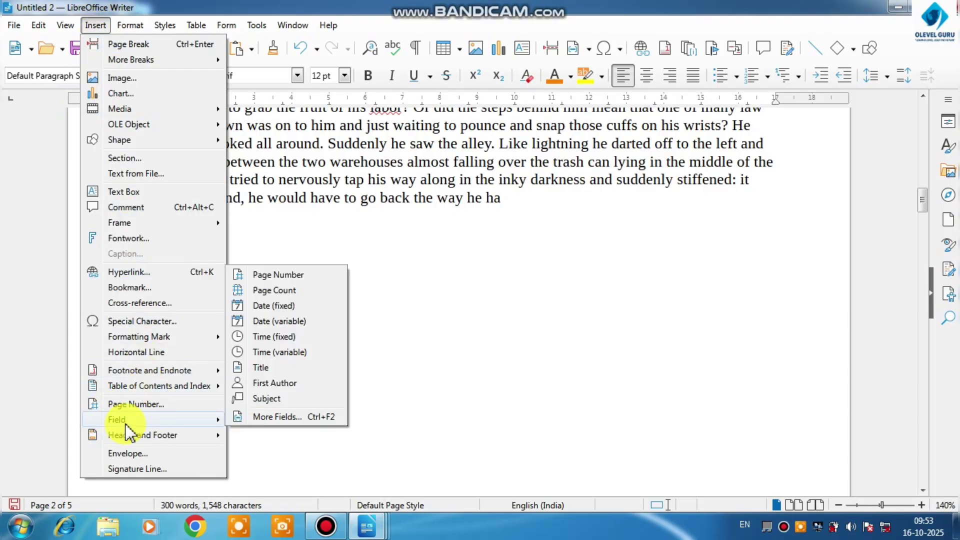
pyautogui.click(275, 278)
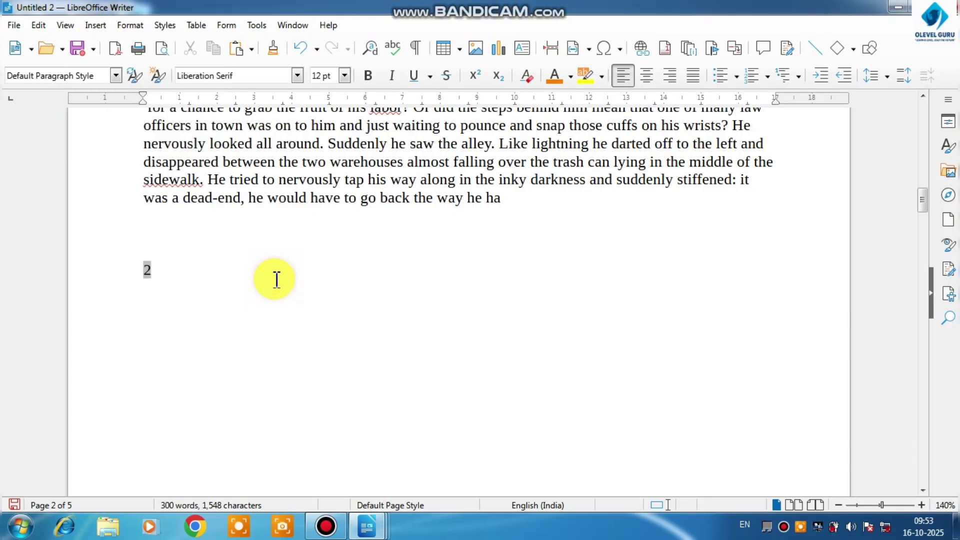
pyautogui.click(95, 25)
pyautogui.click(129, 406)
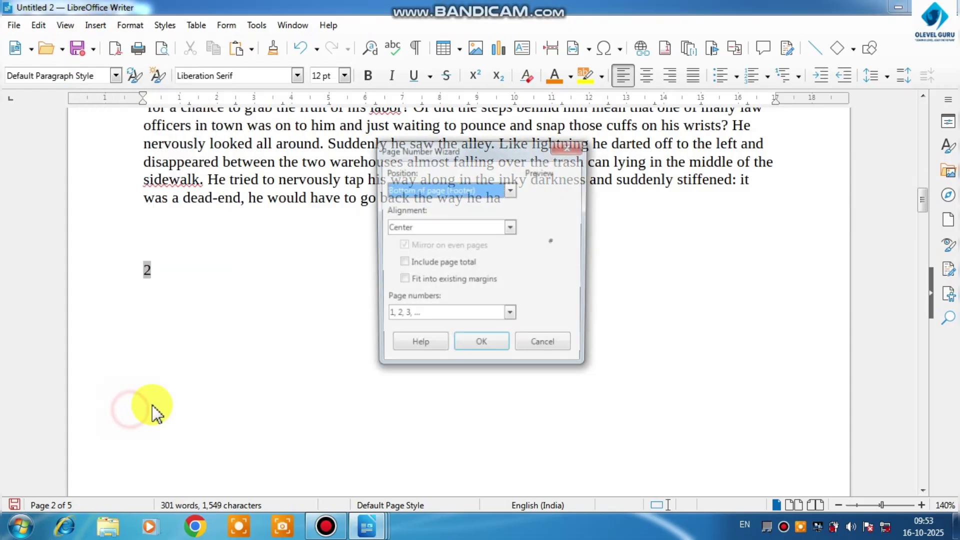
pyautogui.click(566, 148)
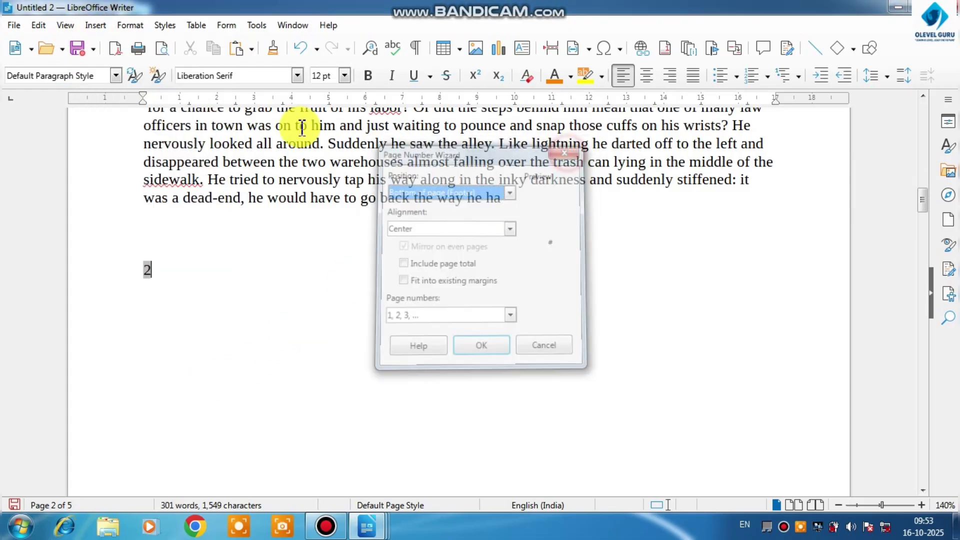
# Insert a page count field directly after the page number field on page 2
pyautogui.click(95, 25)
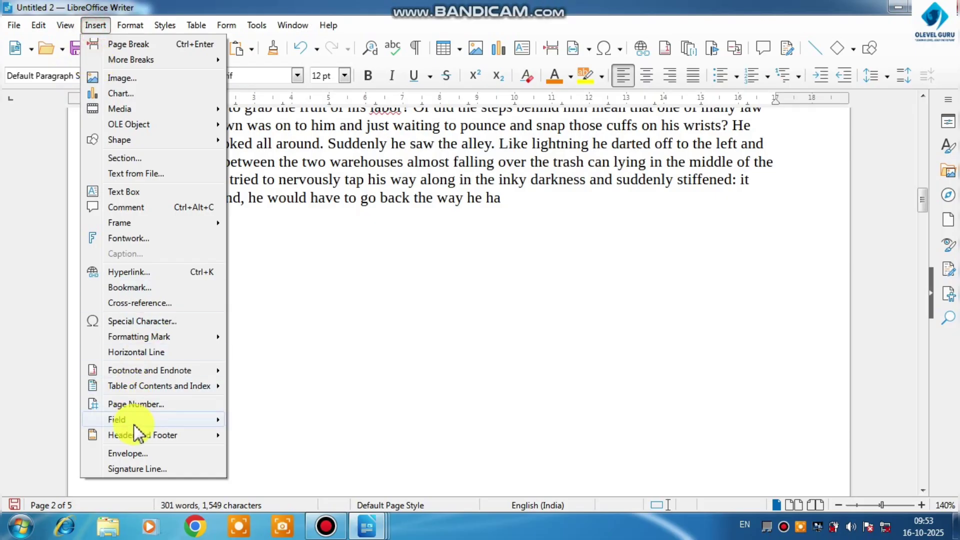
pyautogui.moveTo(134, 421)
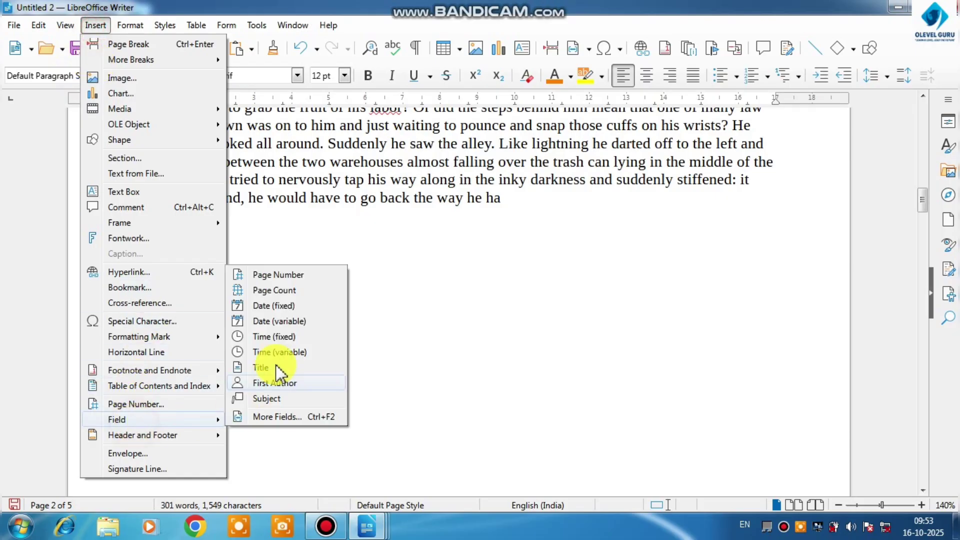
pyautogui.click(281, 291)
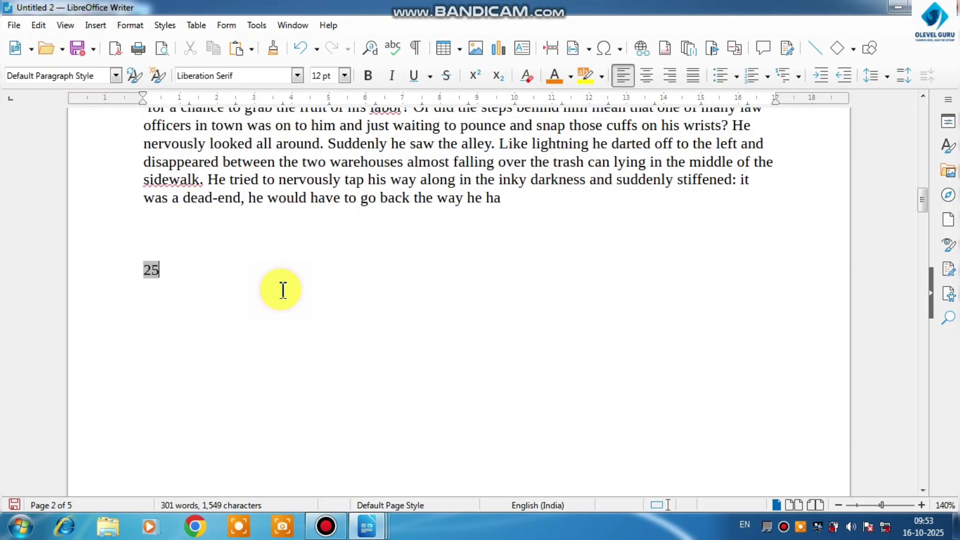
pyautogui.click(161, 269)
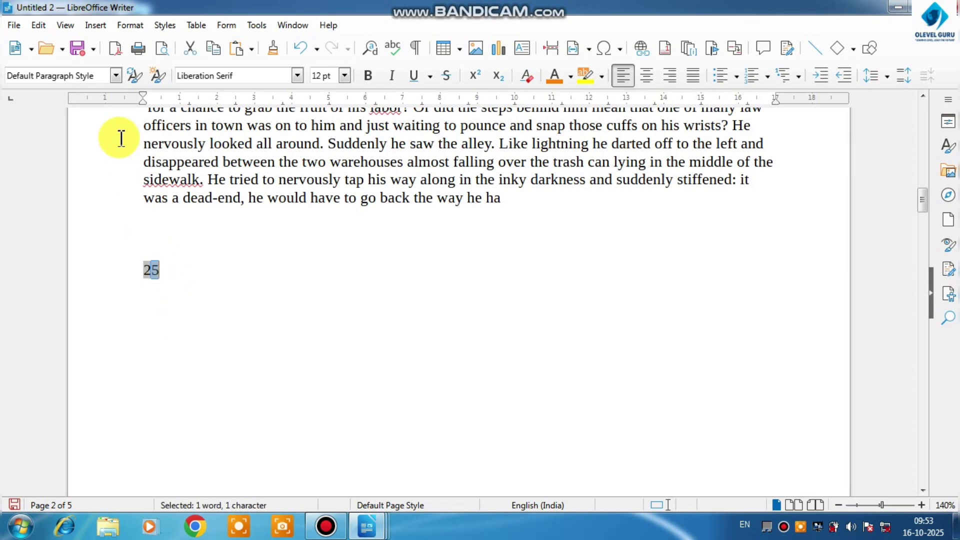
# Insert a fixed date field two lines below the page number and page count fields
pyautogui.click(91, 25)
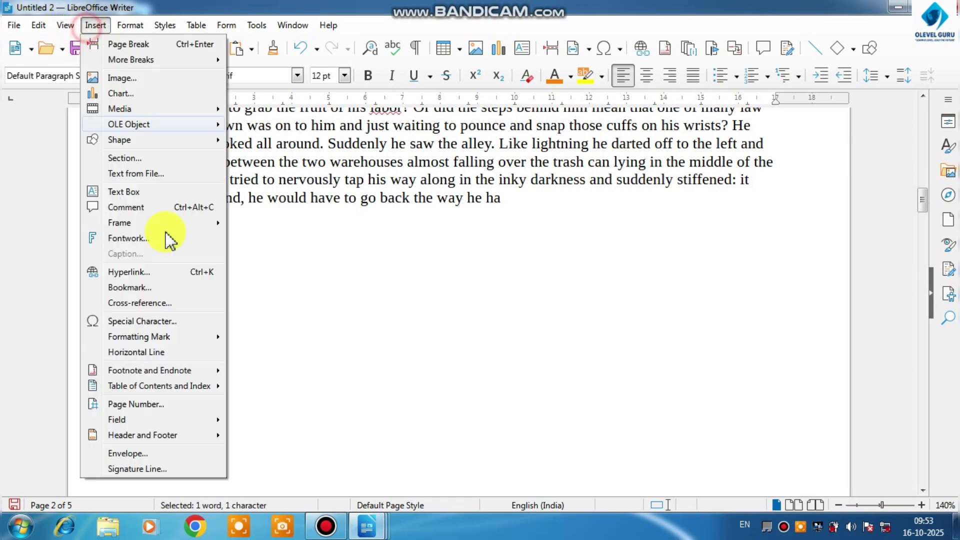
pyautogui.click(248, 384)
pyautogui.click(237, 279)
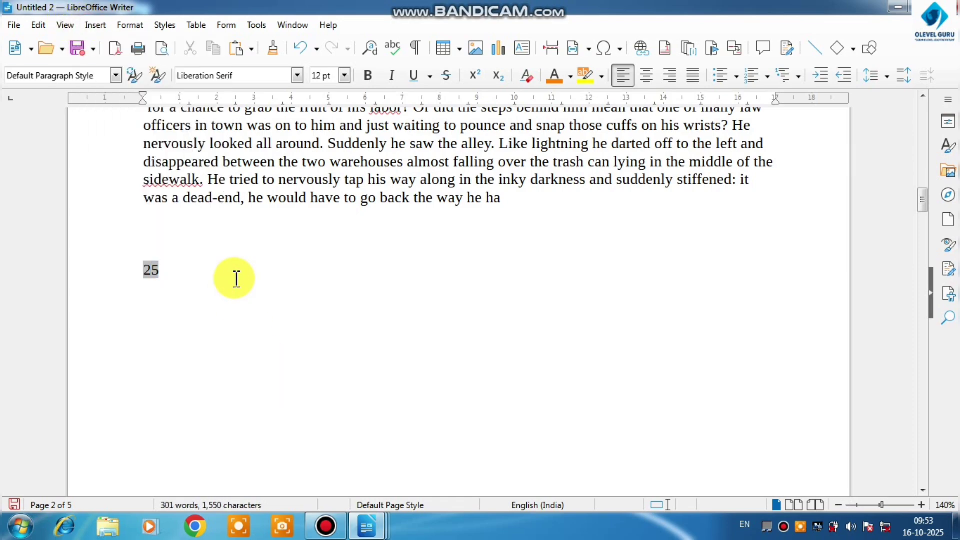
pyautogui.click(96, 25)
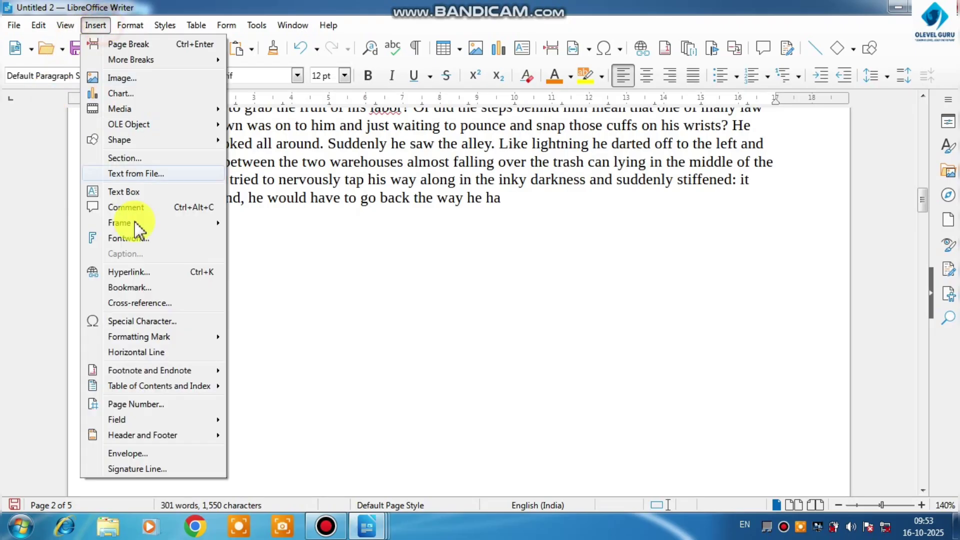
pyautogui.moveTo(131, 419)
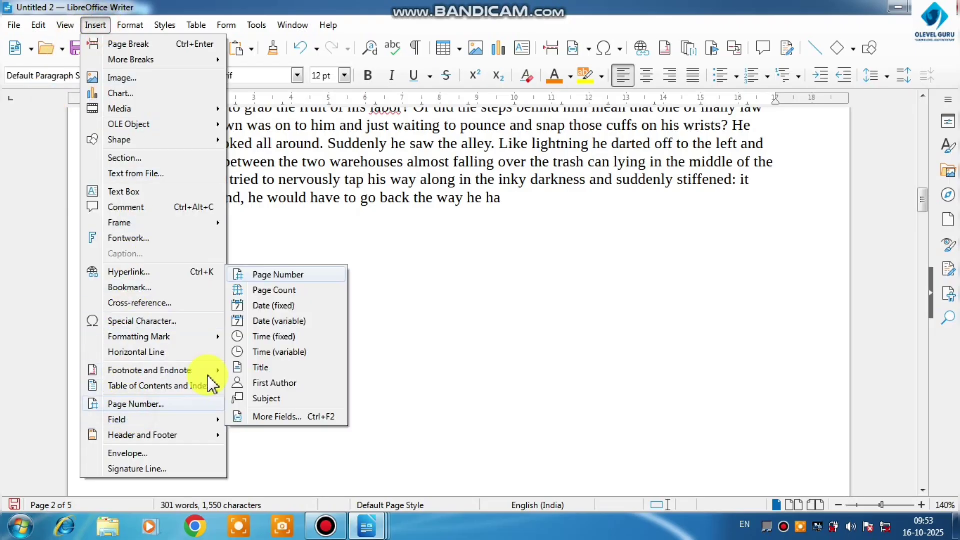
pyautogui.click(265, 305)
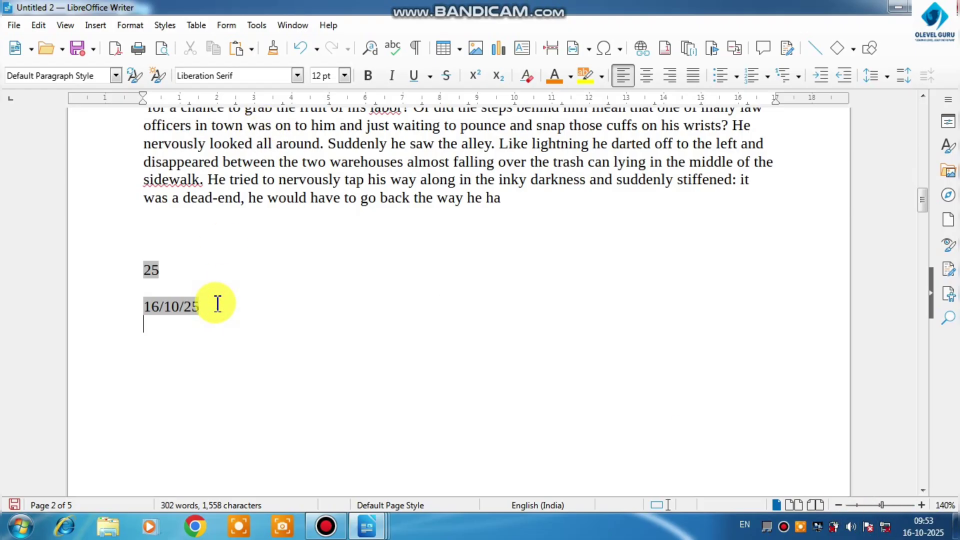
# Insert a variable date field two lines below the fixed date
pyautogui.click(95, 25)
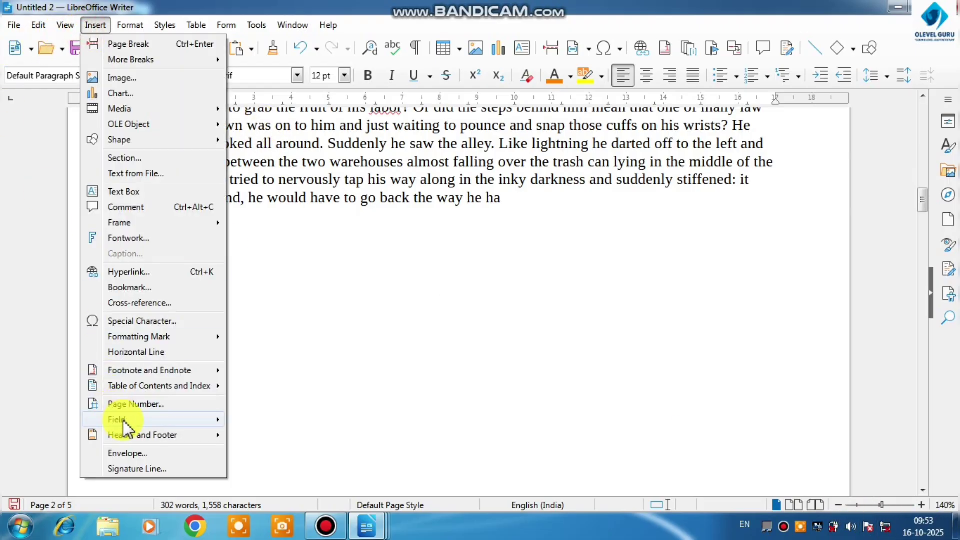
pyautogui.moveTo(123, 422)
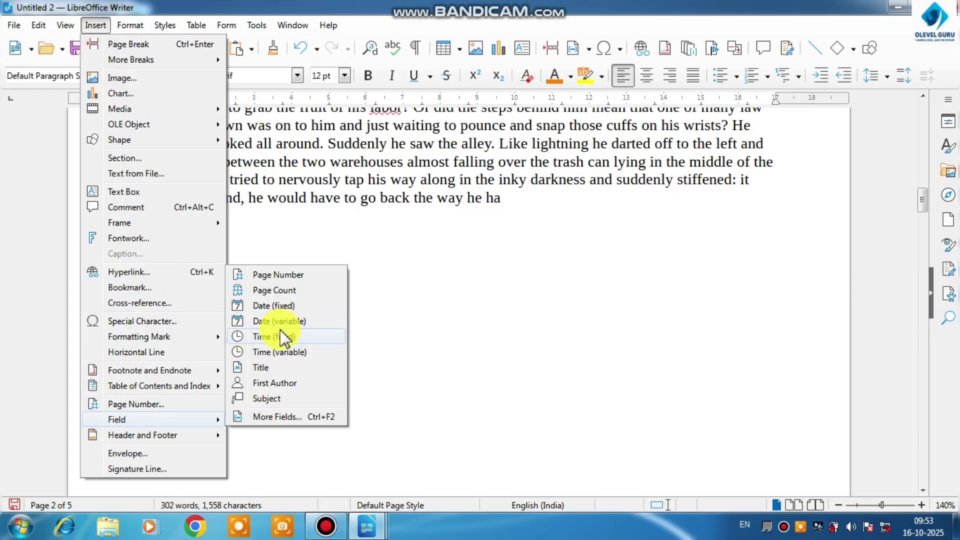
pyautogui.click(289, 328)
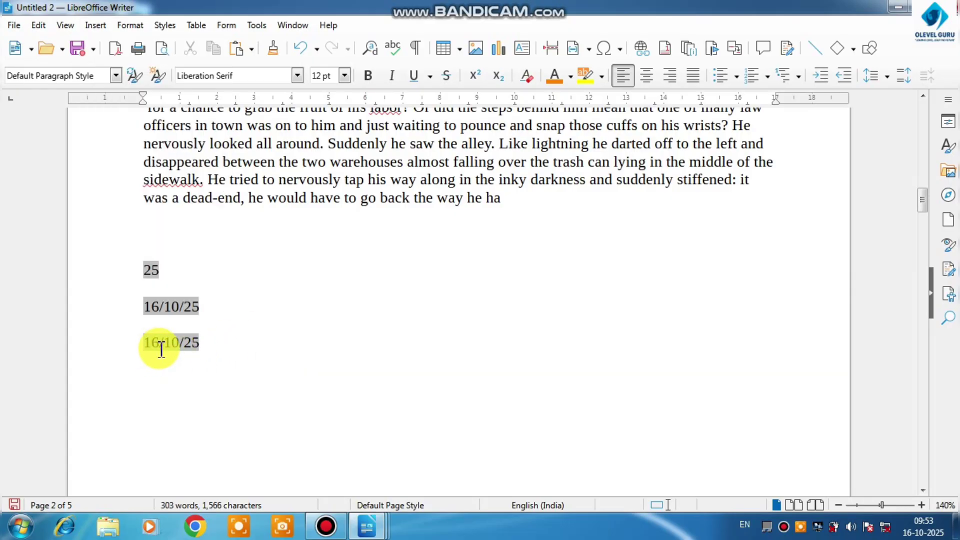
# Insert a fixed time field directly after the variable date, and place the cursor on the line below
pyautogui.click(96, 26)
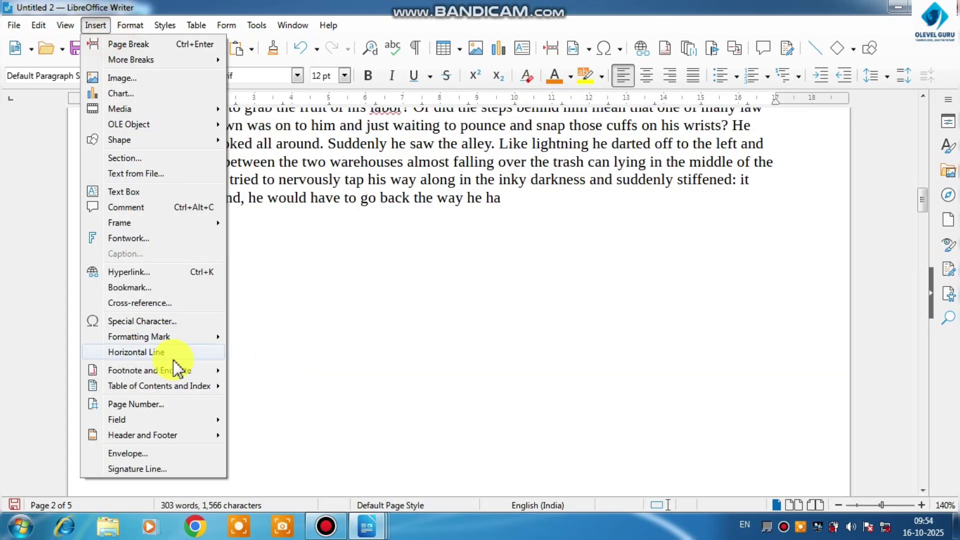
pyautogui.moveTo(146, 419)
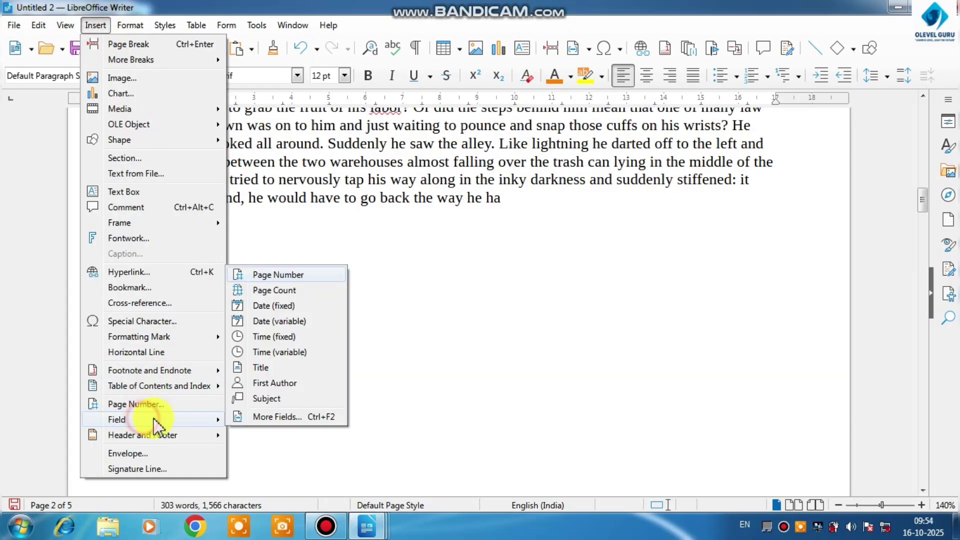
pyautogui.click(275, 338)
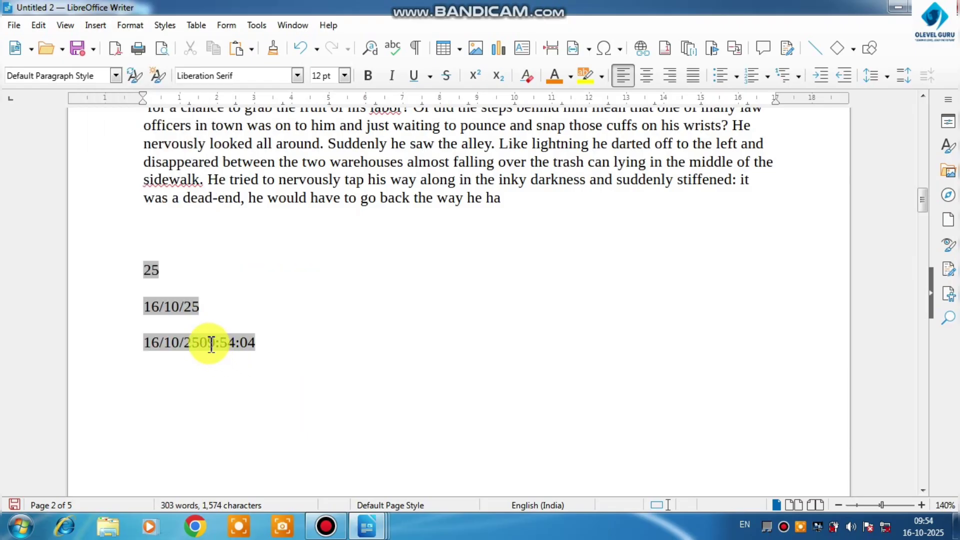
pyautogui.moveTo(199, 343); pyautogui.dragTo(256, 343)
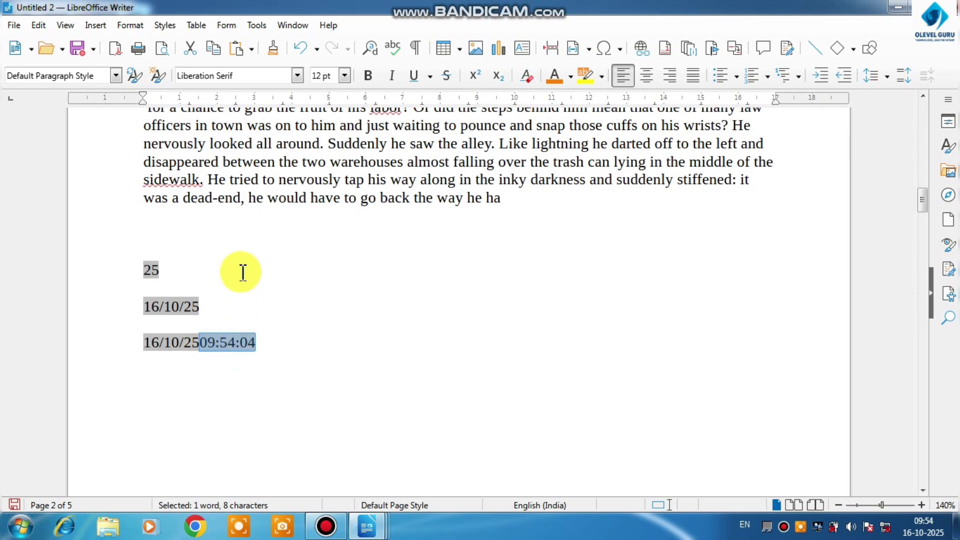
pyautogui.click(293, 373)
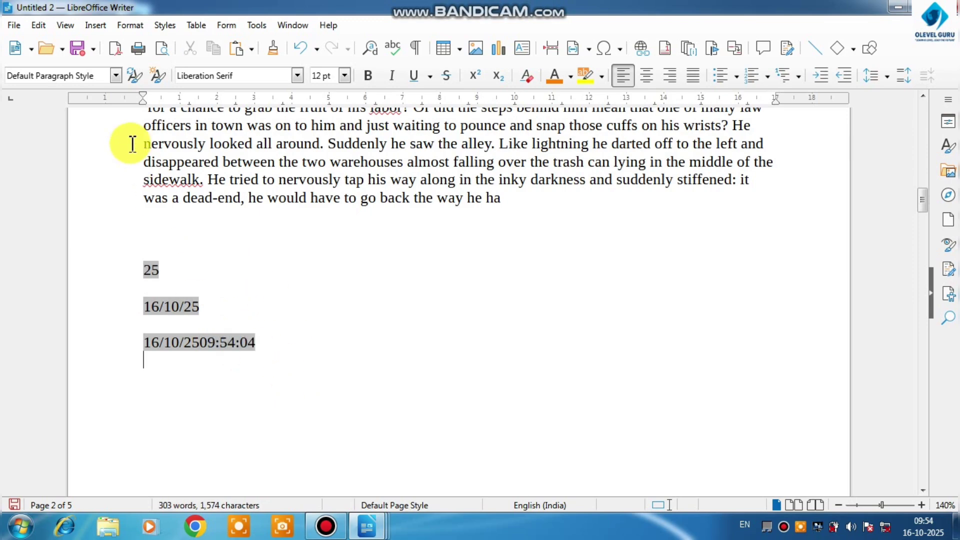
# Insert a Title field on the line below the date and time, followed by the text cgdg
pyautogui.click(95, 25)
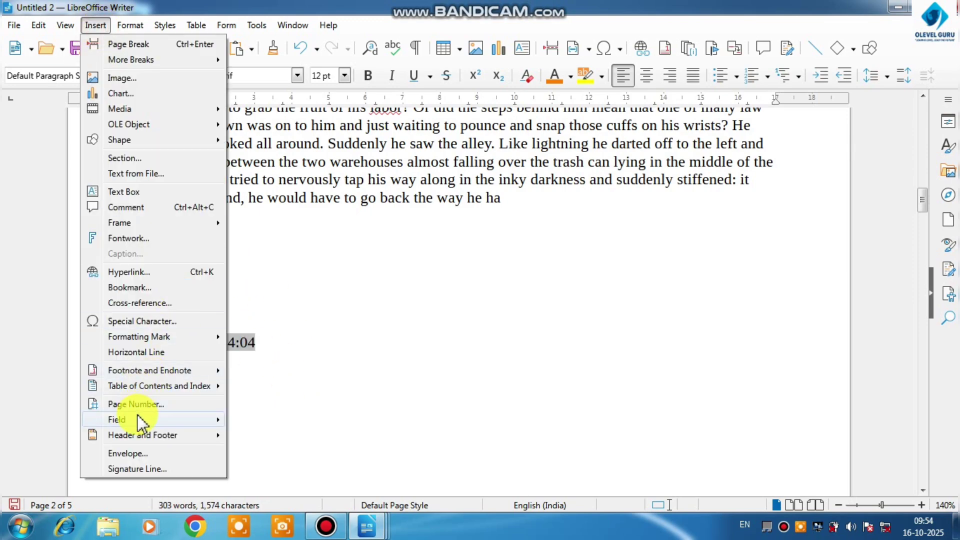
pyautogui.moveTo(127, 418)
pyautogui.click(283, 370)
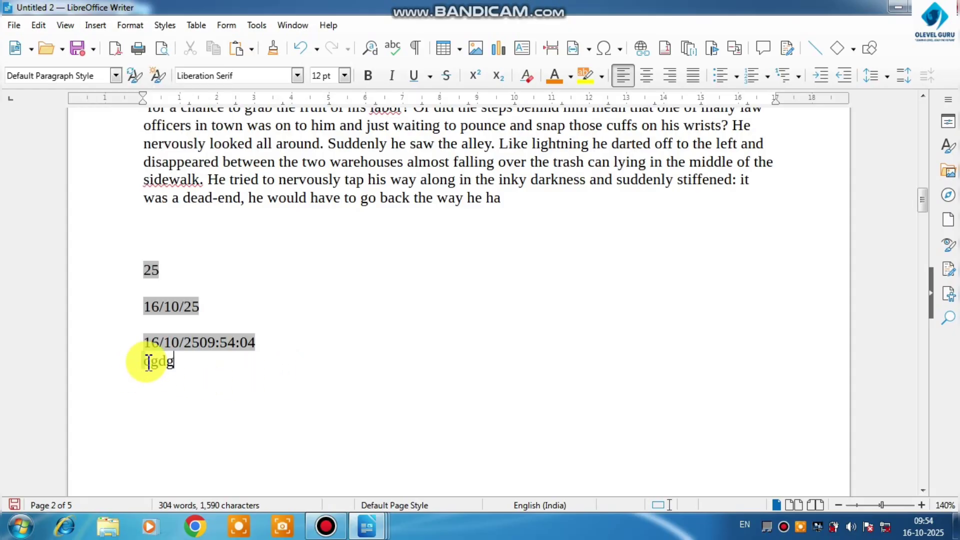
pyautogui.click(297, 368)
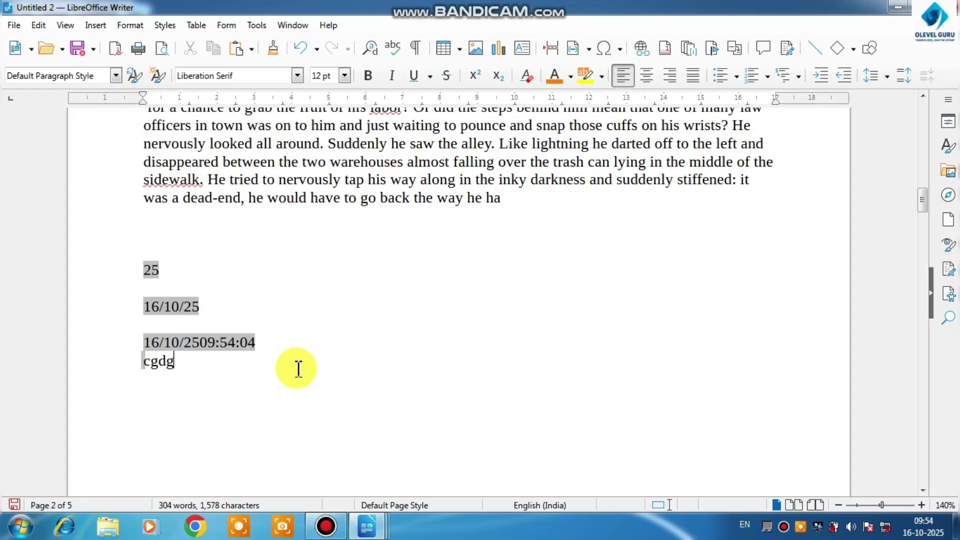
pyautogui.click(95, 25)
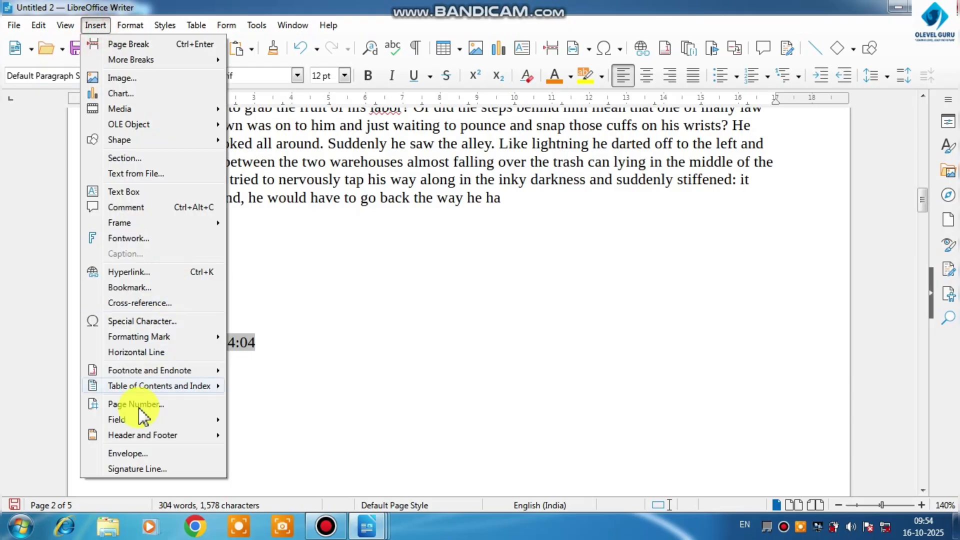
pyautogui.moveTo(129, 420)
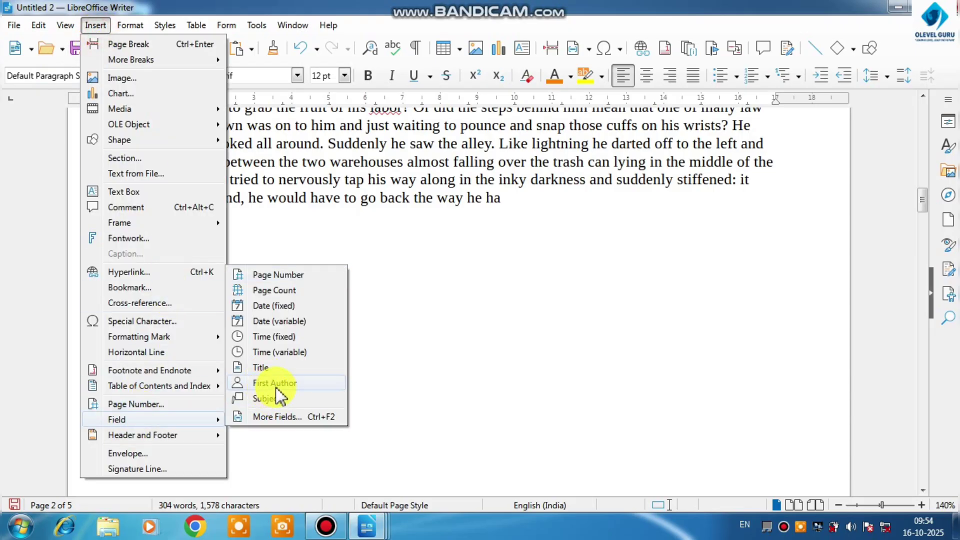
pyautogui.moveTo(139, 438)
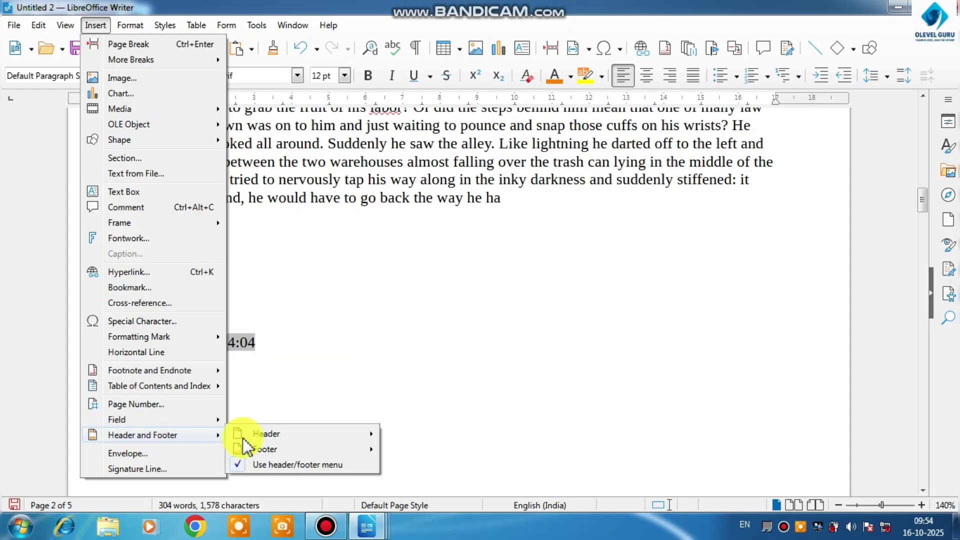
pyautogui.moveTo(259, 442)
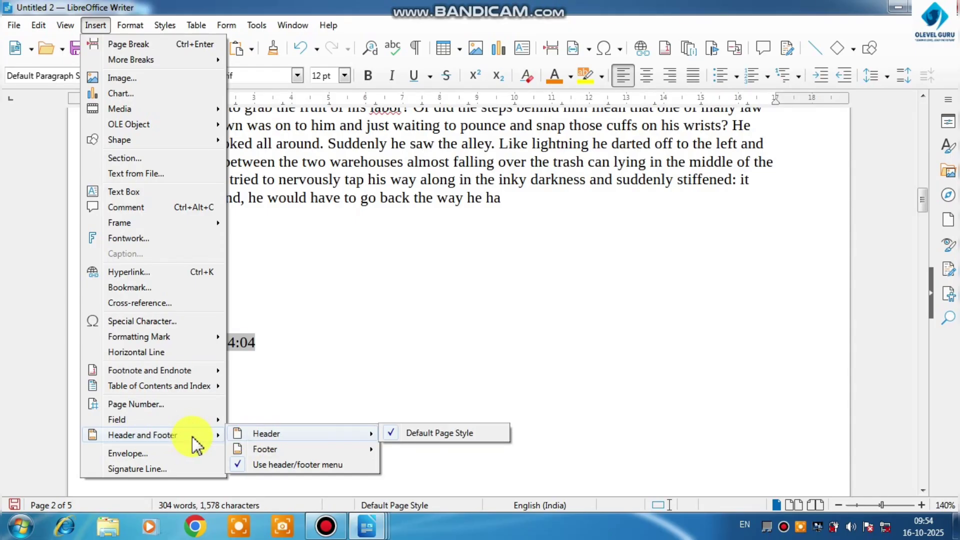
pyautogui.click(278, 412)
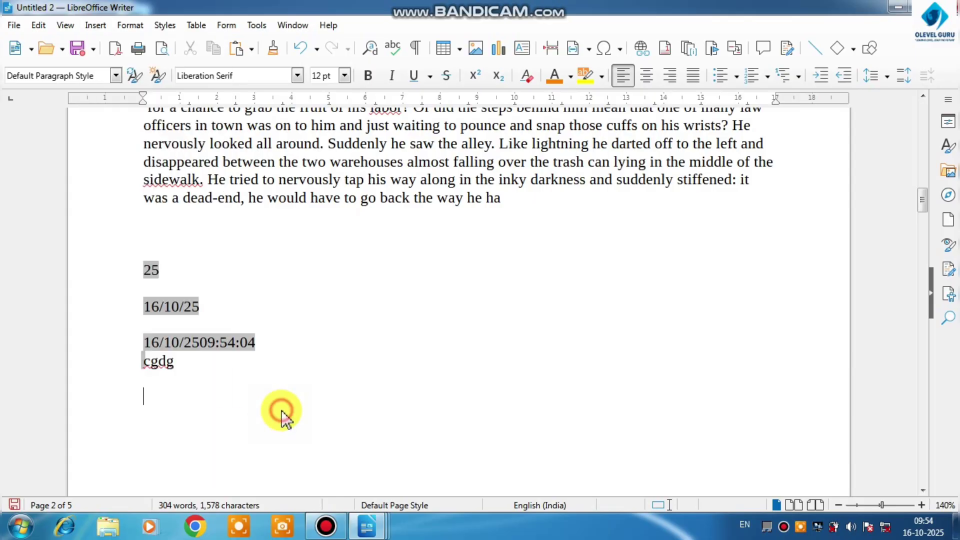
# Create a new text document in a maximized window and fill it with the dummy text AutoText entry dt
pyautogui.hotkey('ctrl', 'n')
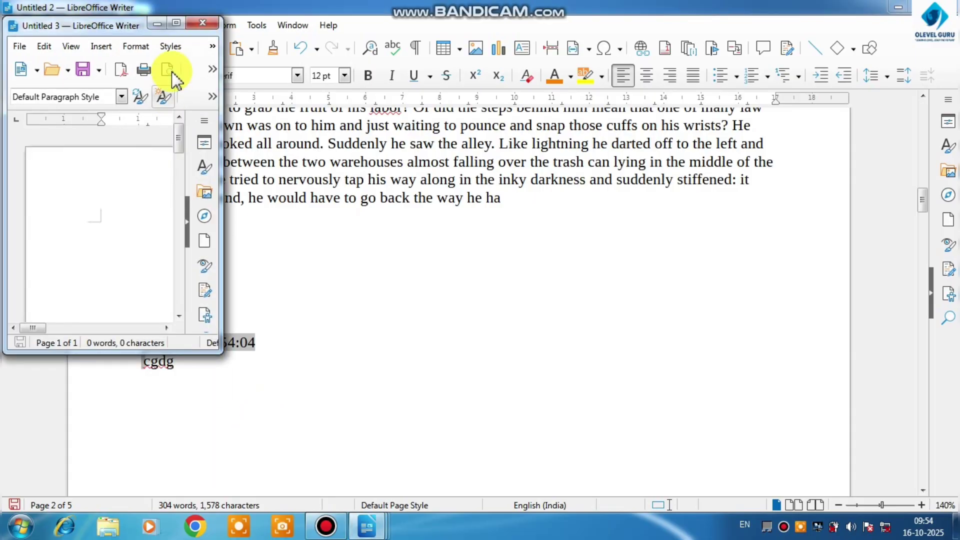
pyautogui.click(177, 23)
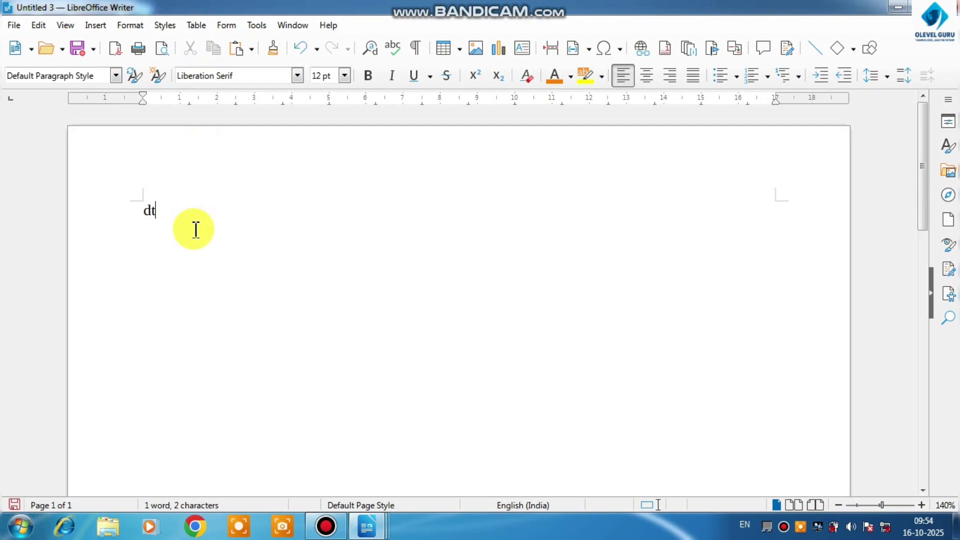
pyautogui.write('dt')
pyautogui.press('F3')
pyautogui.scroll(3, 196, 230)
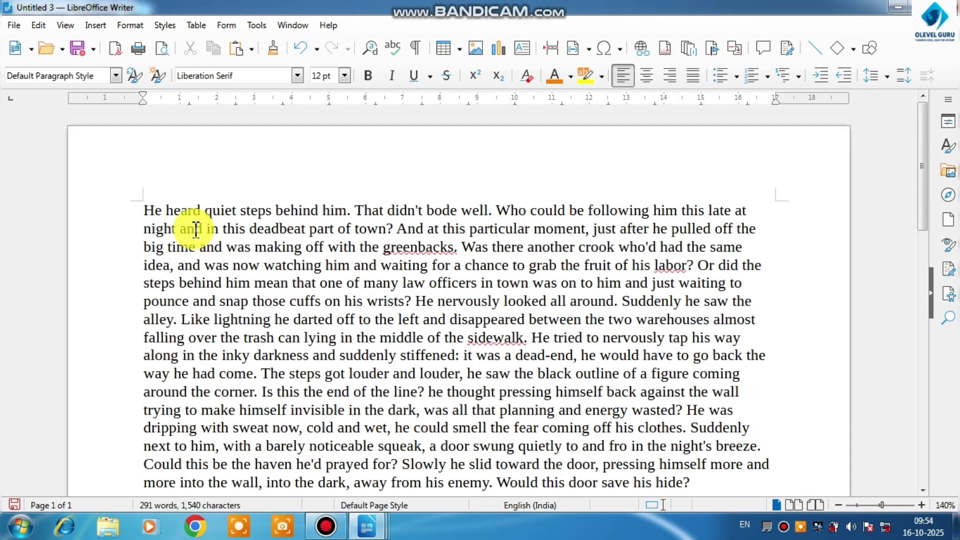
# Split the dummy text over three pages with page breaks after "steps behind him m" and "was all tha"
pyautogui.click(264, 275)
pyautogui.hotkey('ctrl', 'Return')
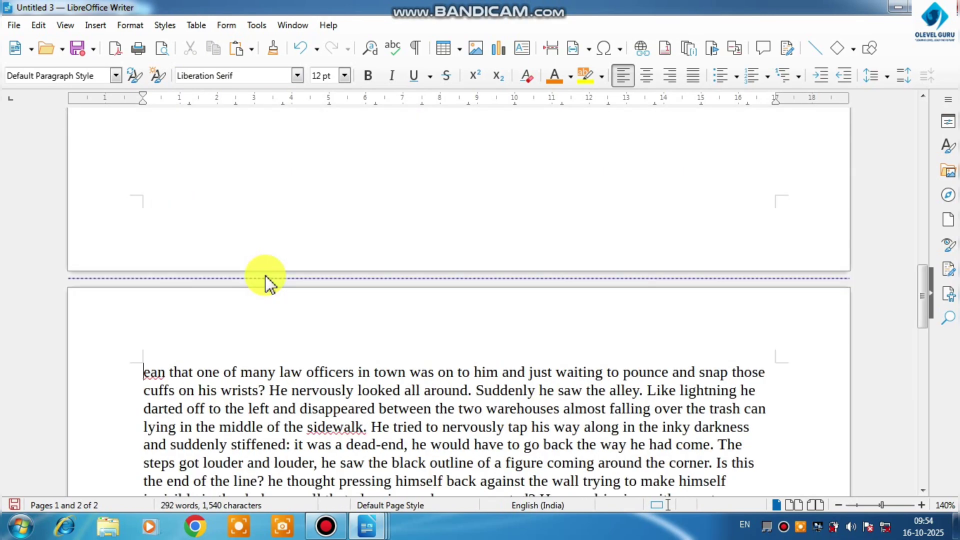
pyautogui.scroll(-3, 337, 407)
pyautogui.click(346, 359)
pyautogui.hotkey('ctrl', 'Return')
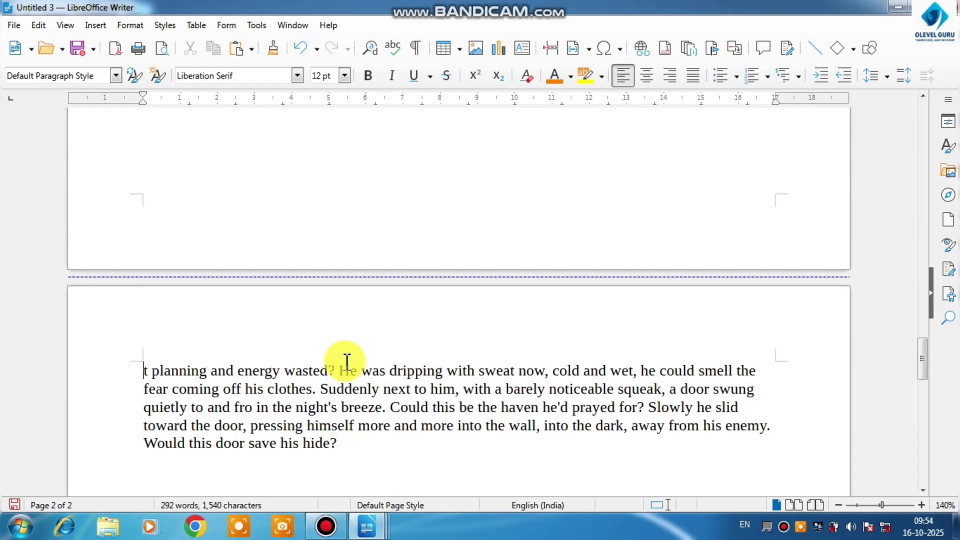
pyautogui.scroll(15, 347, 359)
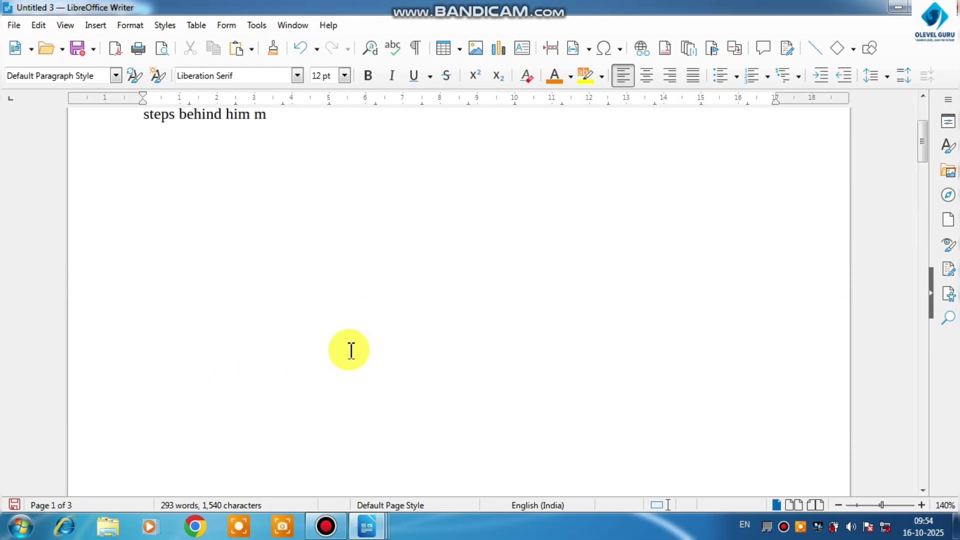
# Add a header to the Default Page Style containing the text O level Guru
pyautogui.moveTo(165, 163)
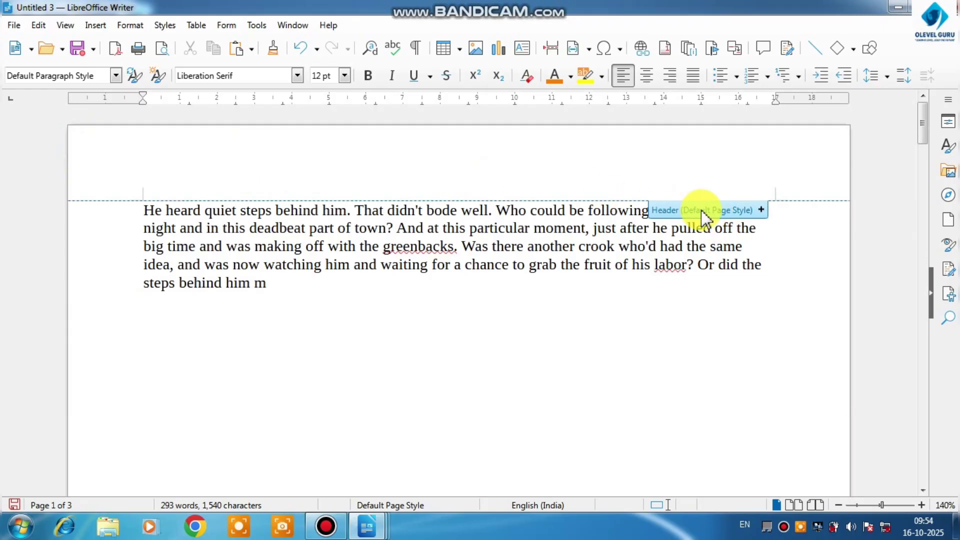
pyautogui.click(274, 172)
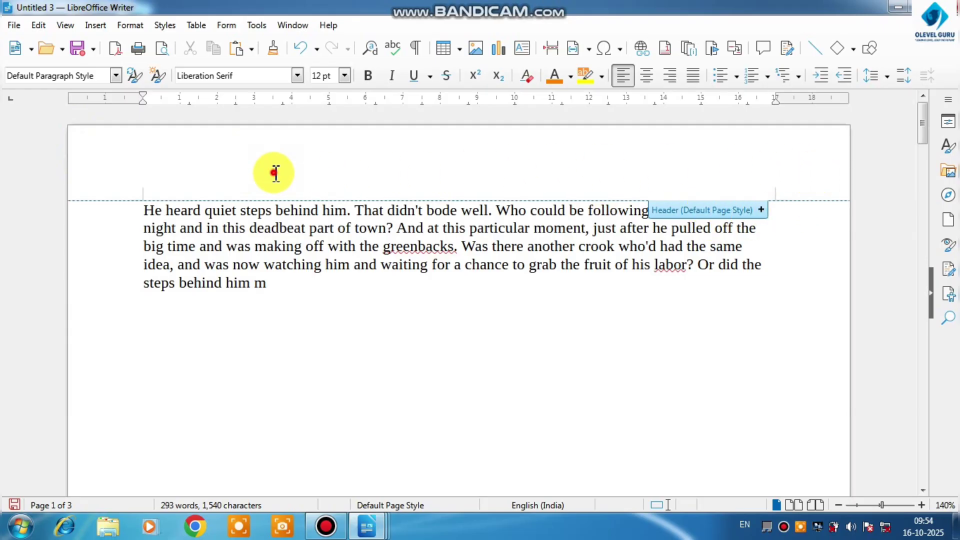
pyautogui.scroll(-5, 275, 171)
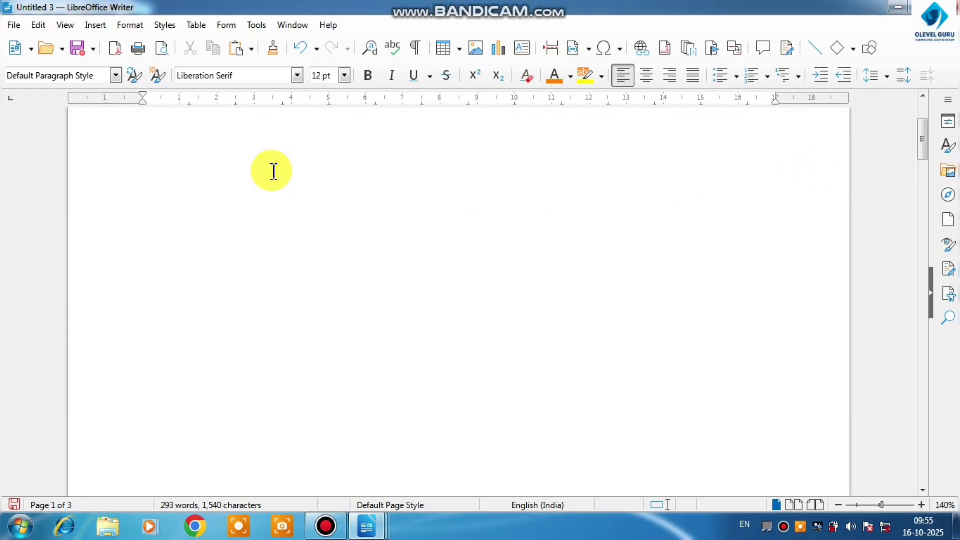
pyautogui.scroll(-3, 274, 172)
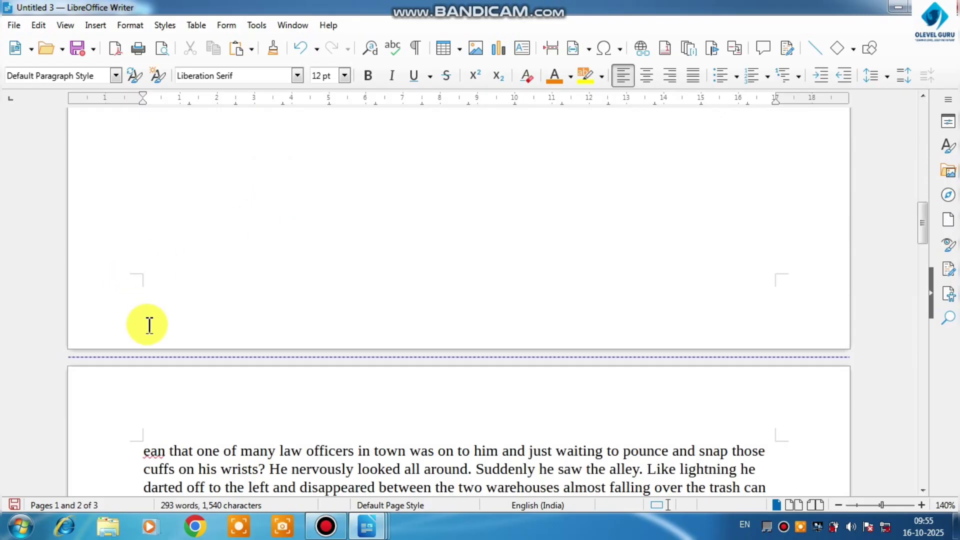
pyautogui.click(97, 25)
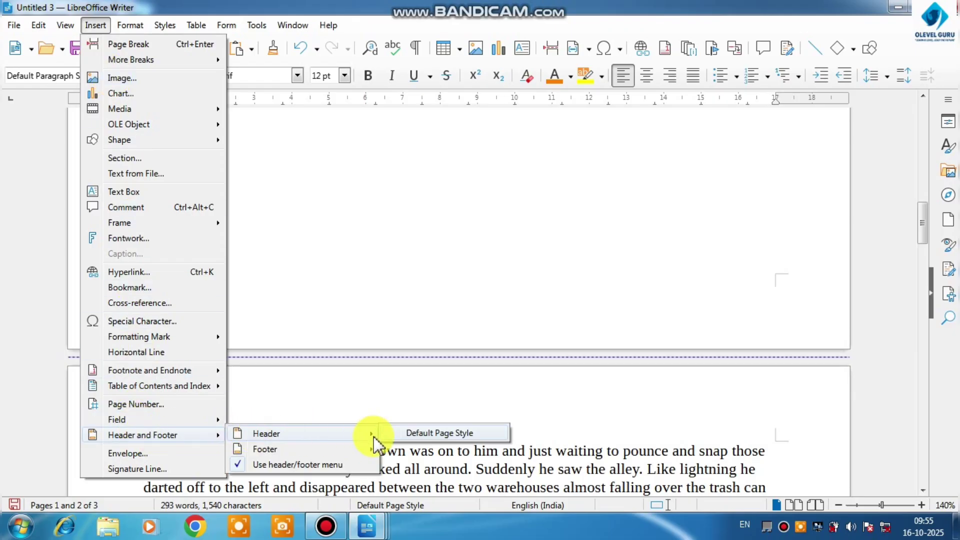
pyautogui.click(407, 436)
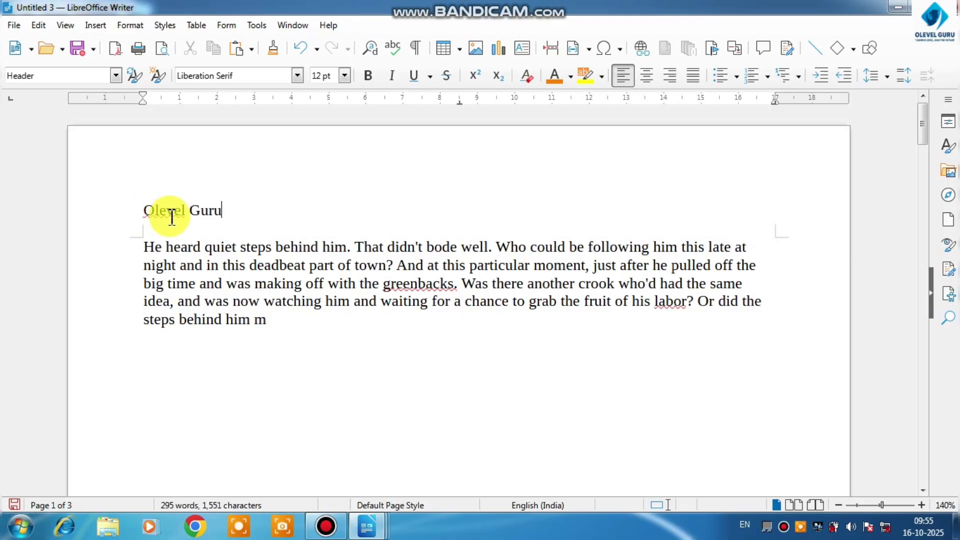
pyautogui.click(157, 212)
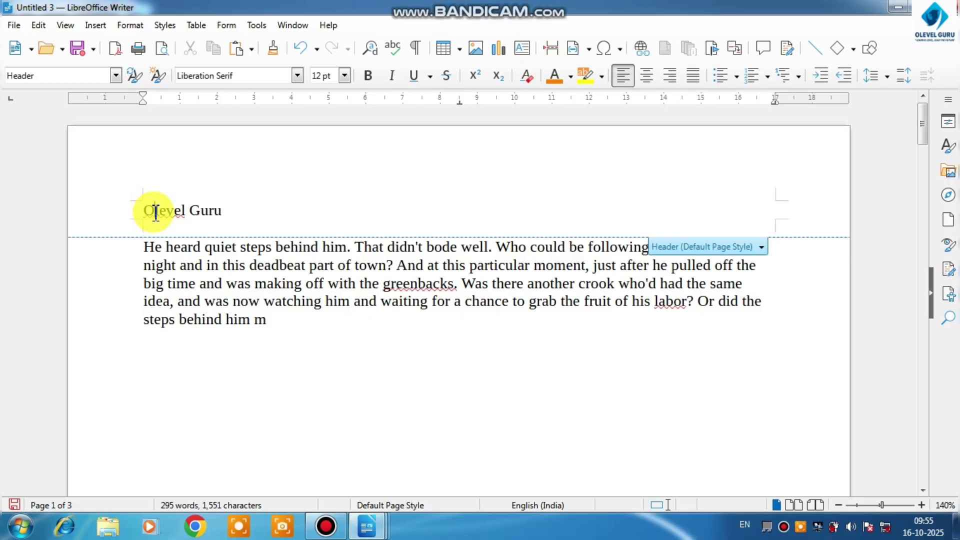
# Center the O level Guru header text and format it orange, bold and 21 pt
pyautogui.moveTo(240, 208); pyautogui.dragTo(144, 209)
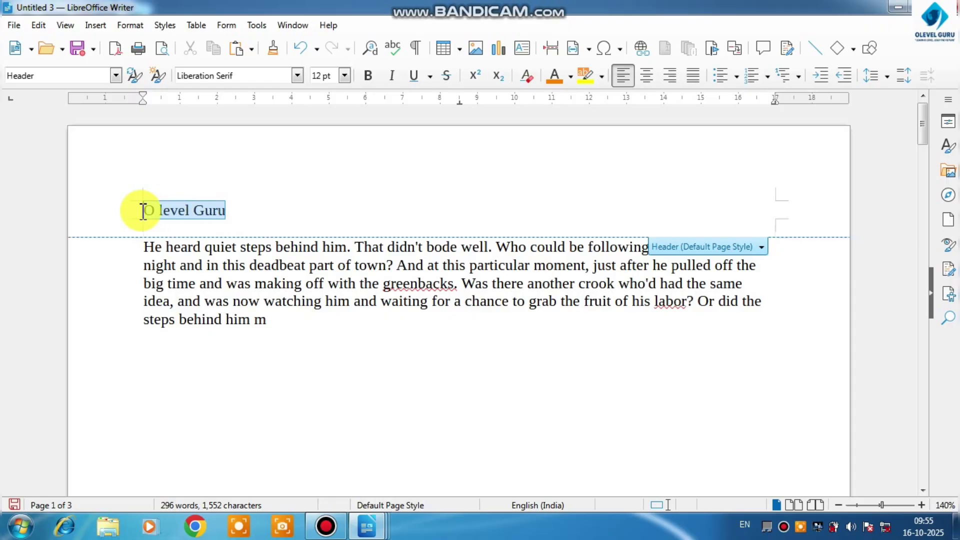
pyautogui.click(645, 78)
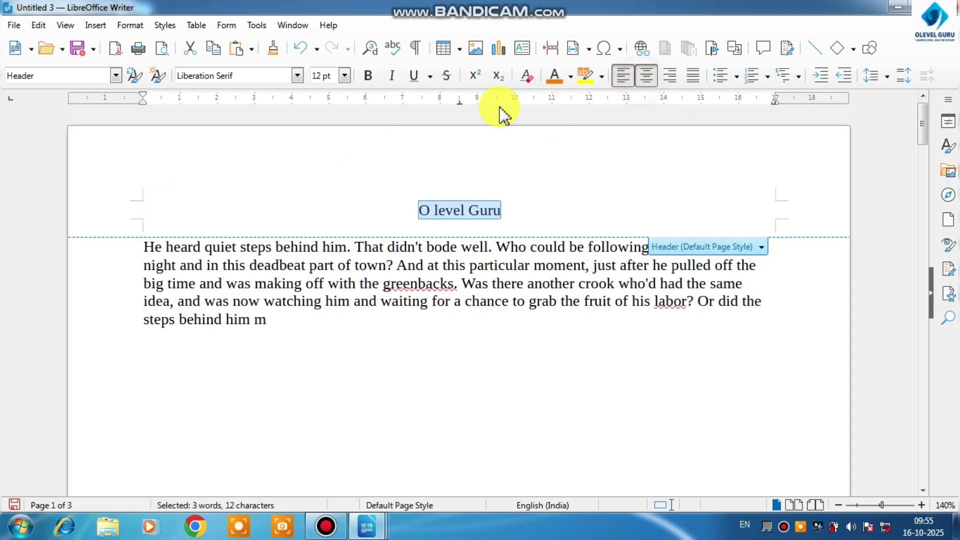
pyautogui.click(554, 78)
pyautogui.click(345, 75)
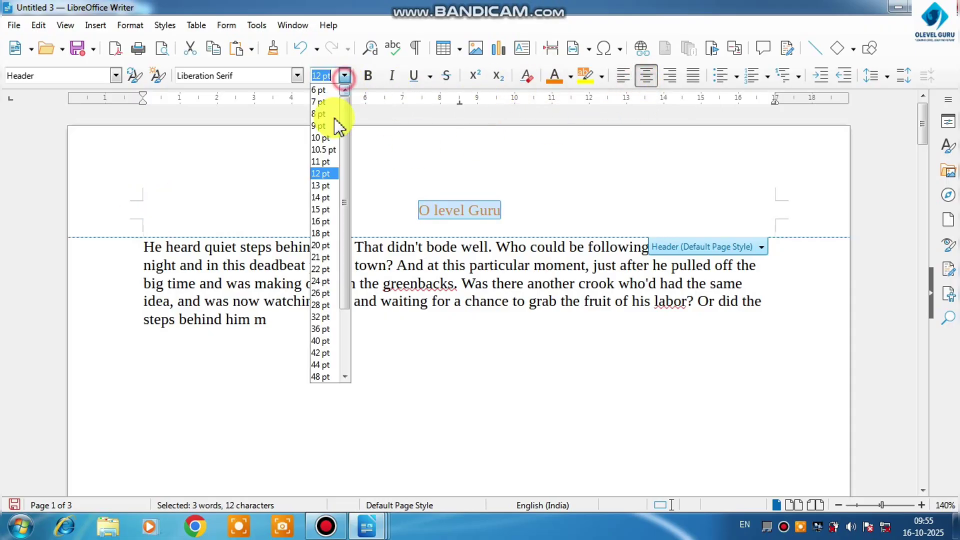
pyautogui.click(317, 262)
pyautogui.click(368, 76)
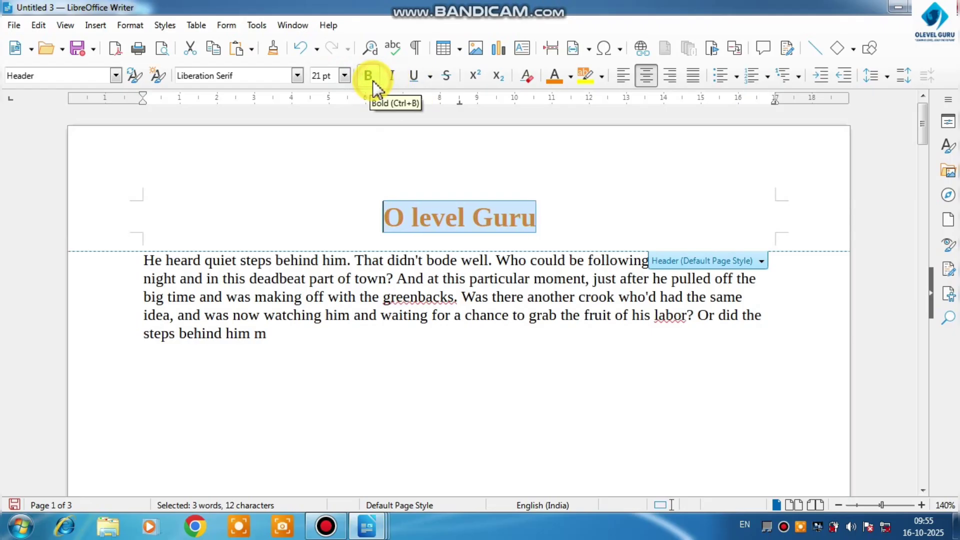
# Change the font color of the O level Guru header text to red, and deselect it
pyautogui.click(569, 78)
pyautogui.click(592, 178)
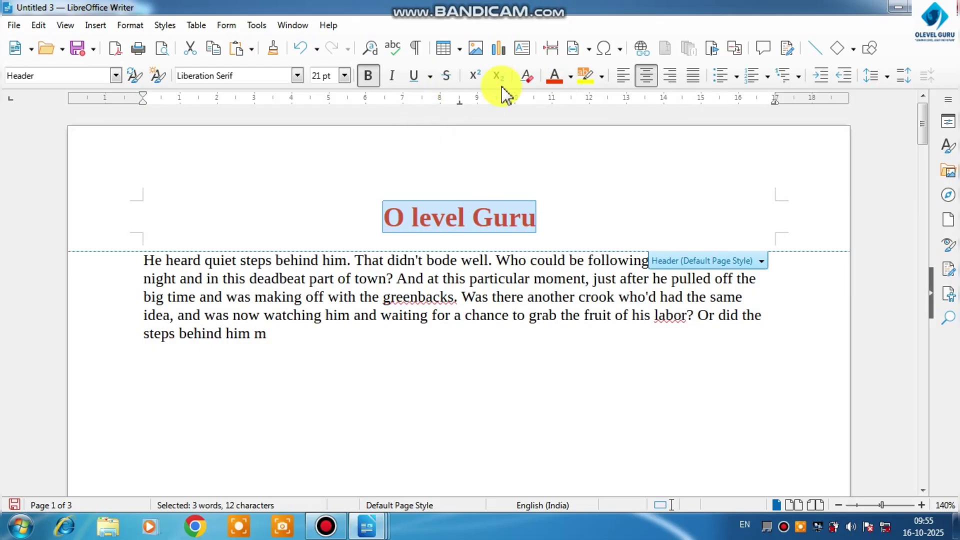
pyautogui.click(452, 79)
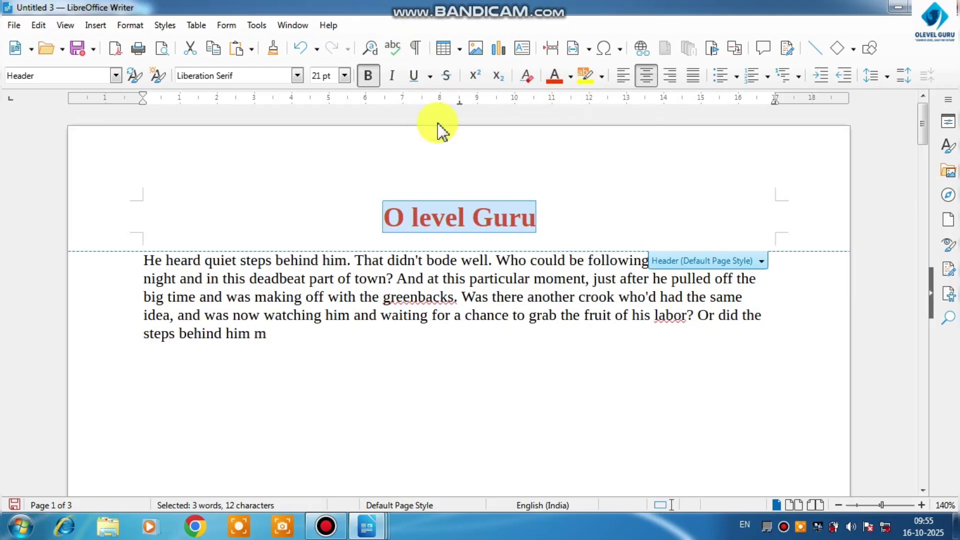
pyautogui.click(565, 200)
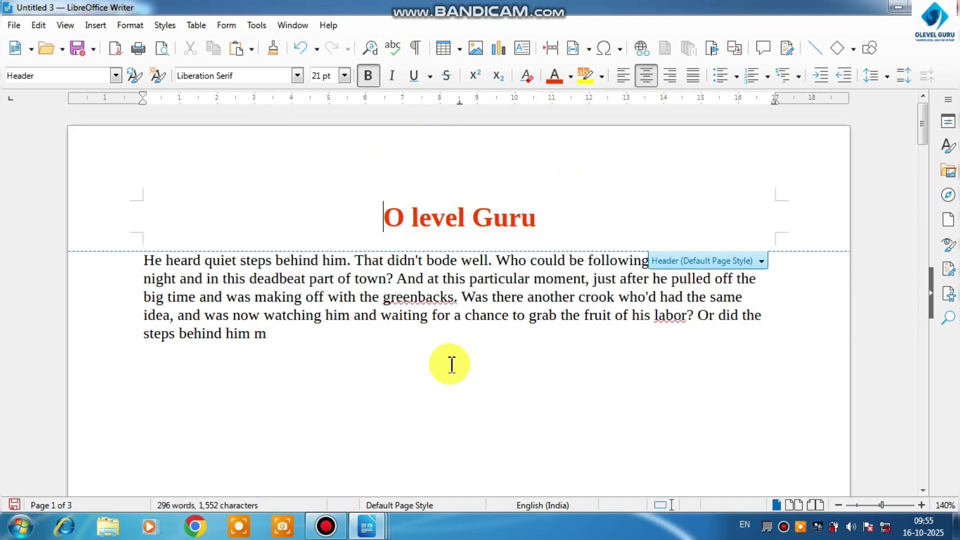
# Look through all three pages of the document to examine the header on each one
pyautogui.click(440, 374)
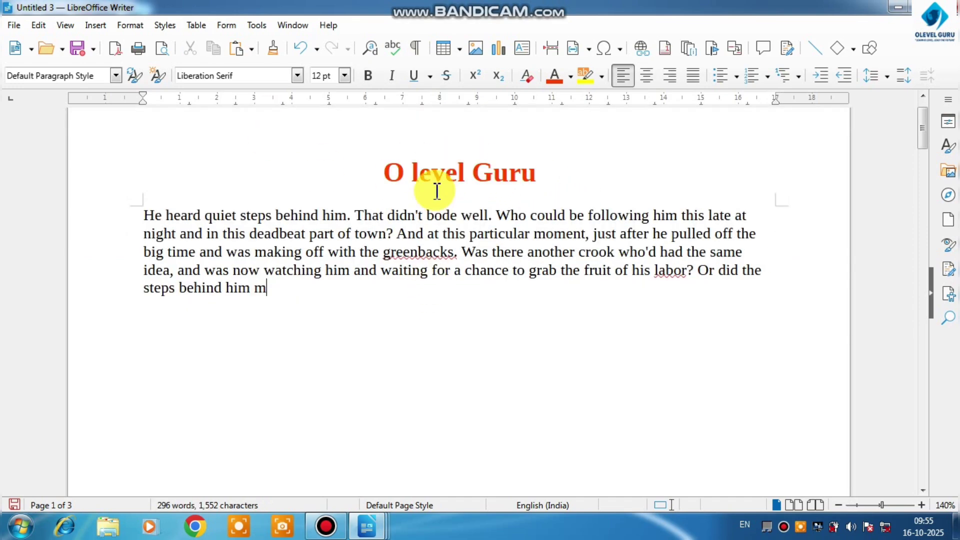
pyautogui.scroll(-3, 430, 182)
pyautogui.scroll(-2, 430, 181)
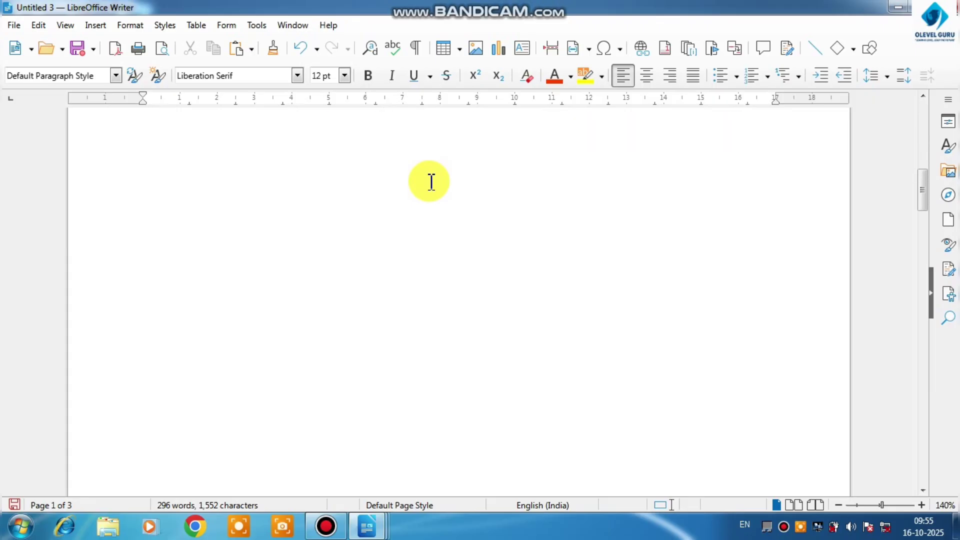
pyautogui.scroll(-5, 430, 182)
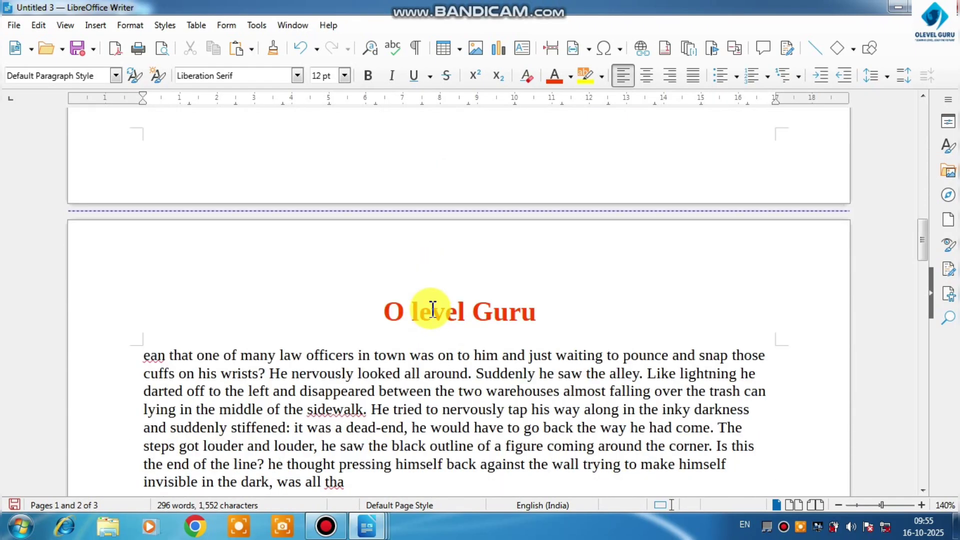
pyautogui.scroll(-10, 432, 308)
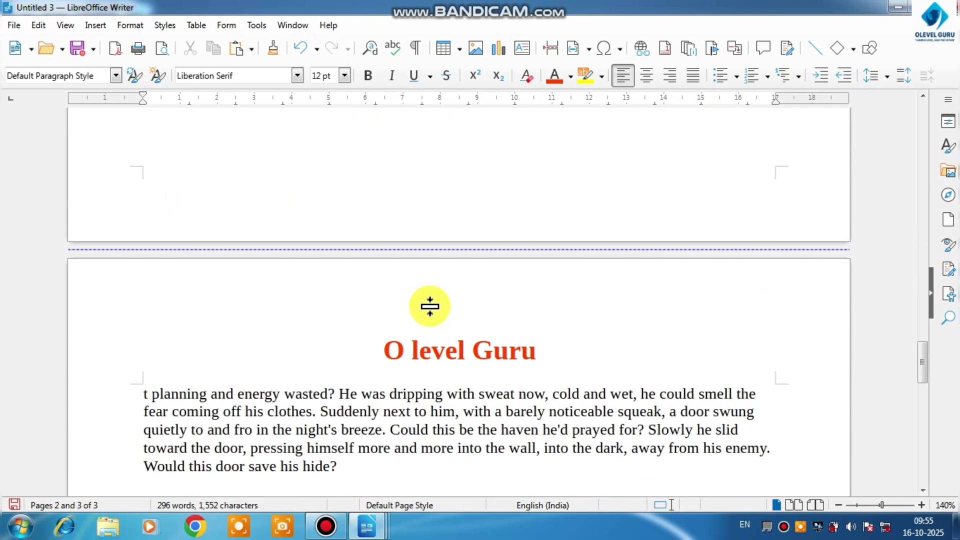
pyautogui.scroll(-8, 427, 310)
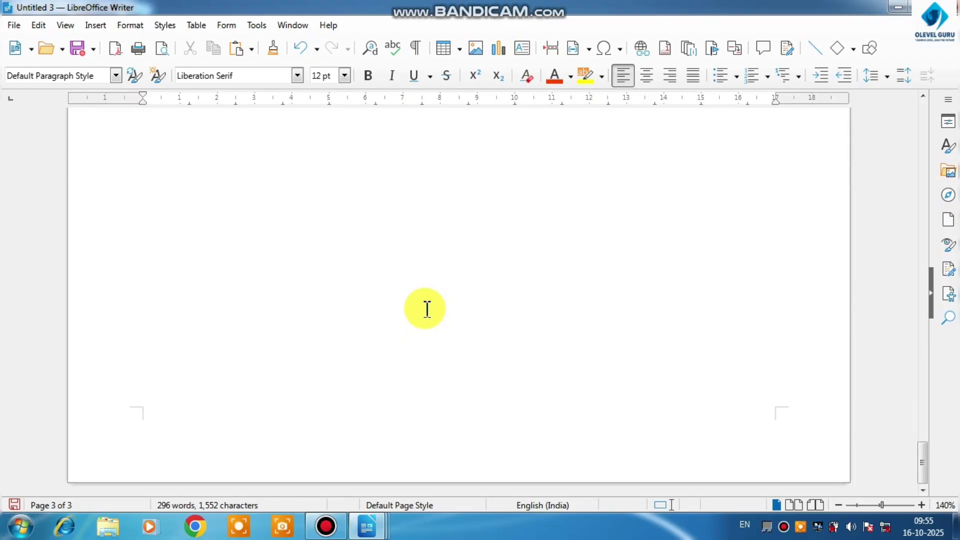
pyautogui.scroll(5, 375, 264)
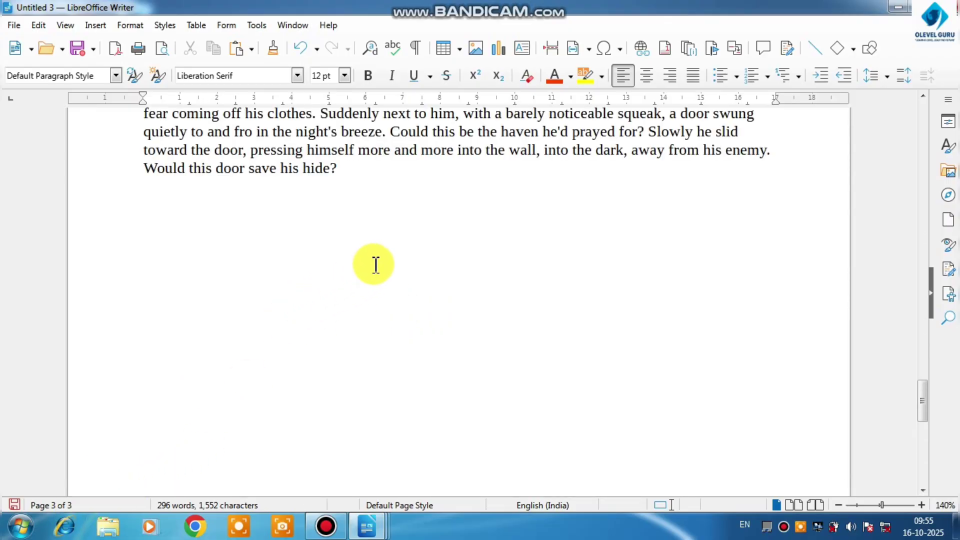
pyautogui.scroll(5, 376, 264)
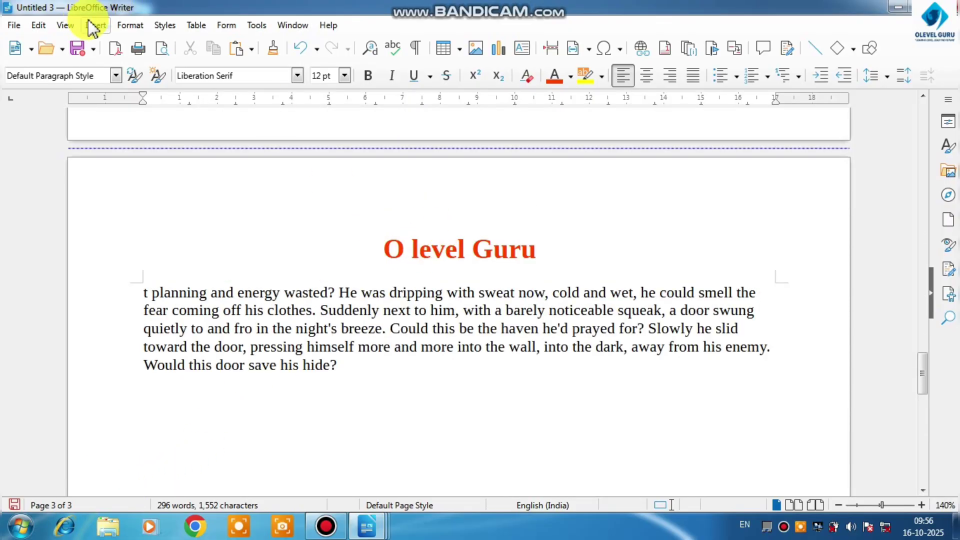
# Add a footer to the Default Page Style containing the text P.T.O
pyautogui.click(93, 26)
pyautogui.moveTo(150, 436)
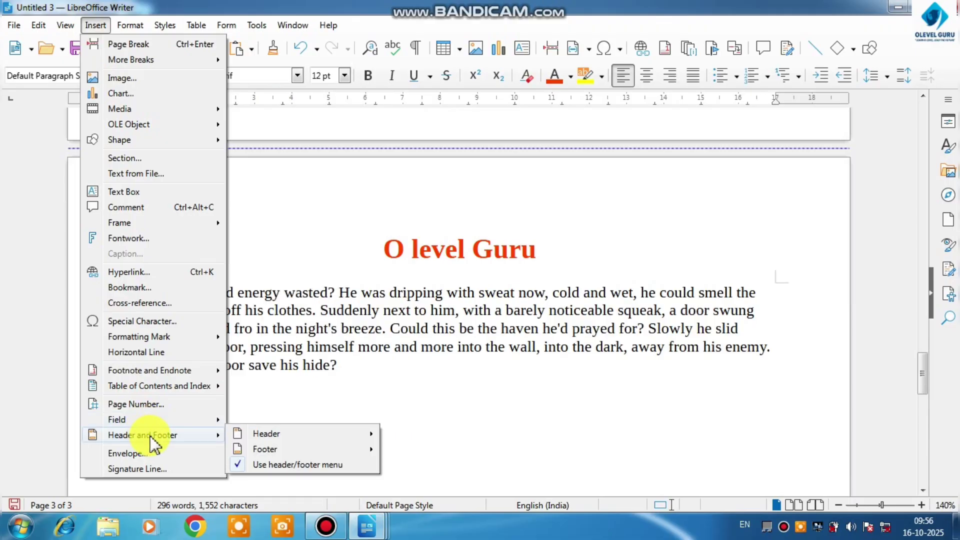
pyautogui.moveTo(266, 450)
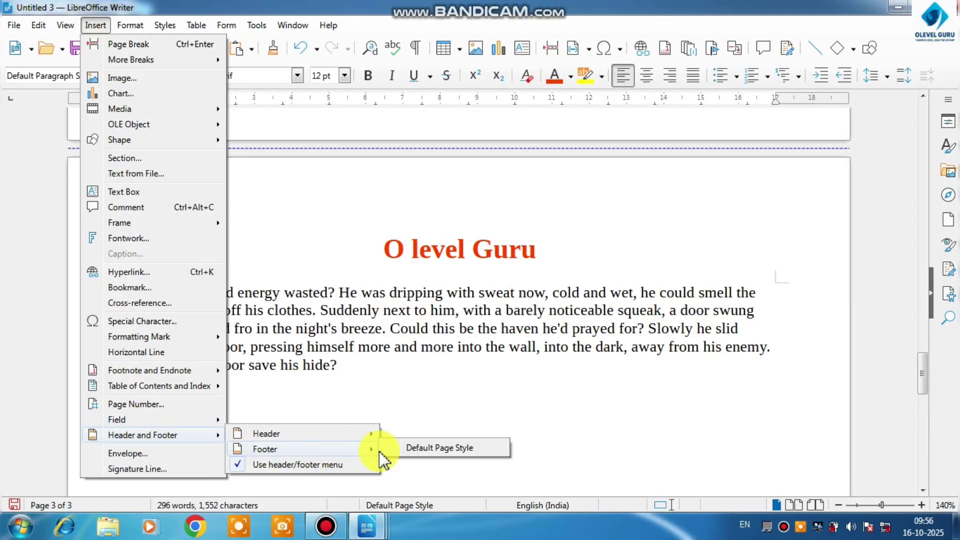
pyautogui.click(406, 448)
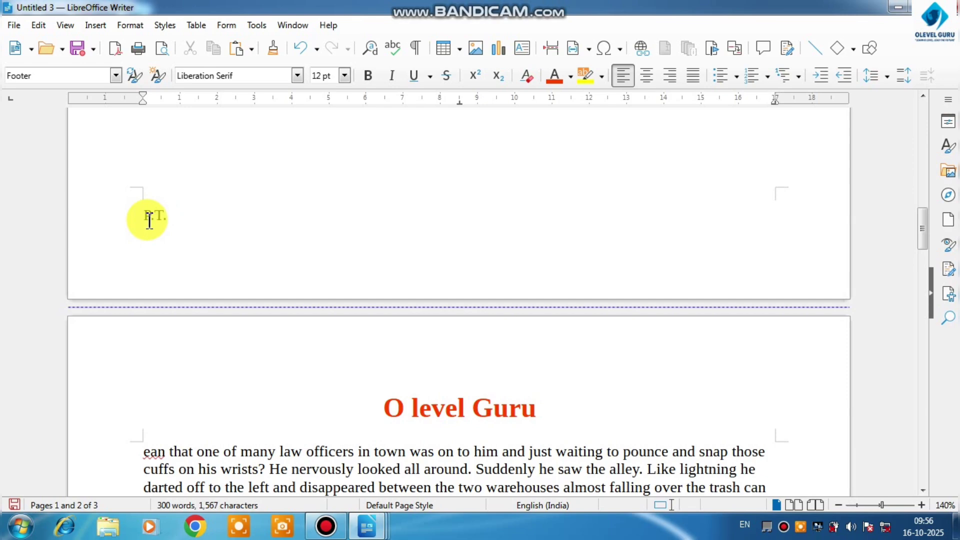
pyautogui.click(184, 217)
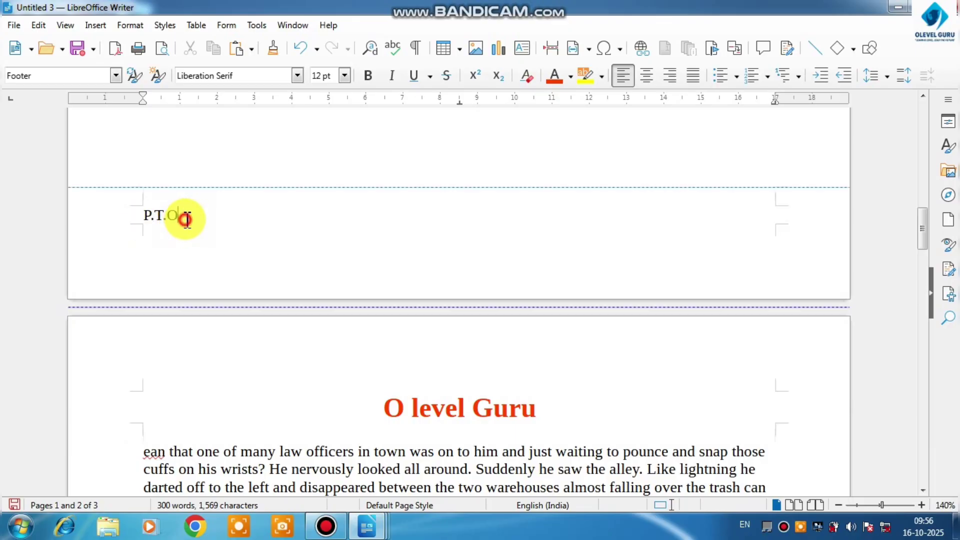
# Make the P.T.O footer text bold, center it and set its size to 15 pt
pyautogui.moveTo(184, 216); pyautogui.dragTo(143, 219)
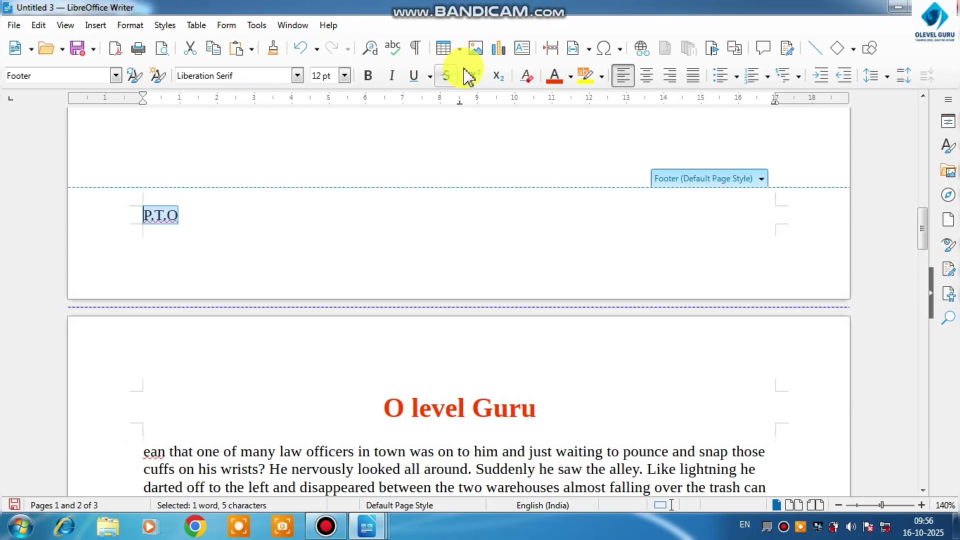
pyautogui.click(368, 77)
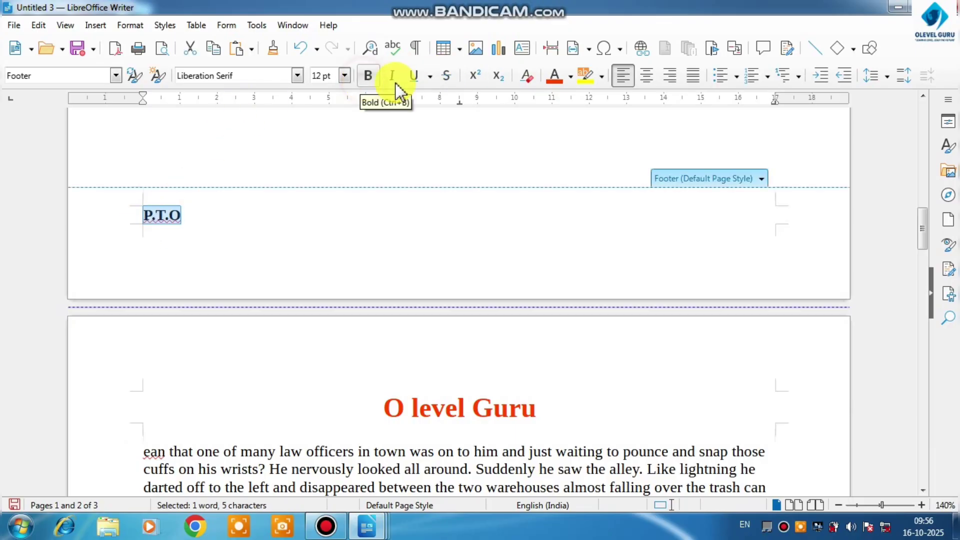
pyautogui.click(644, 76)
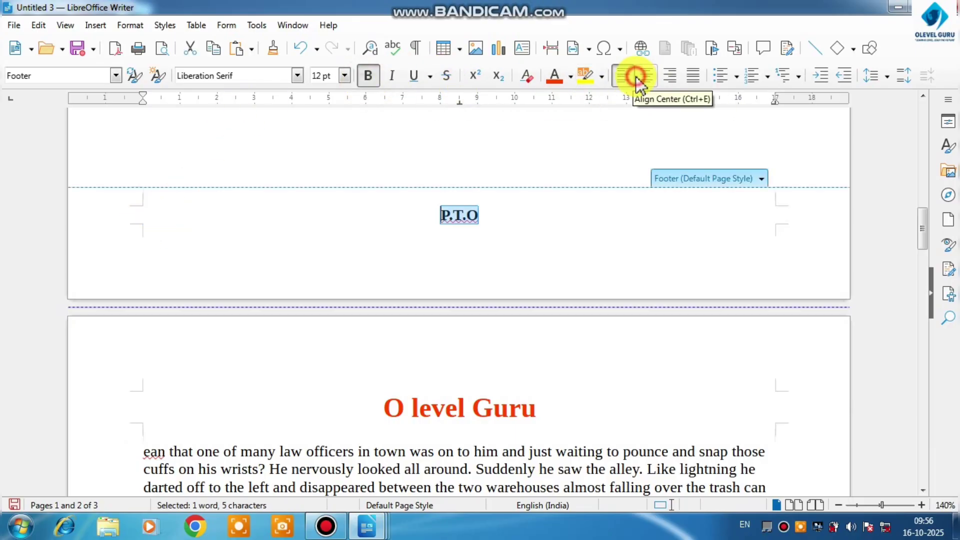
pyautogui.click(344, 75)
pyautogui.click(324, 209)
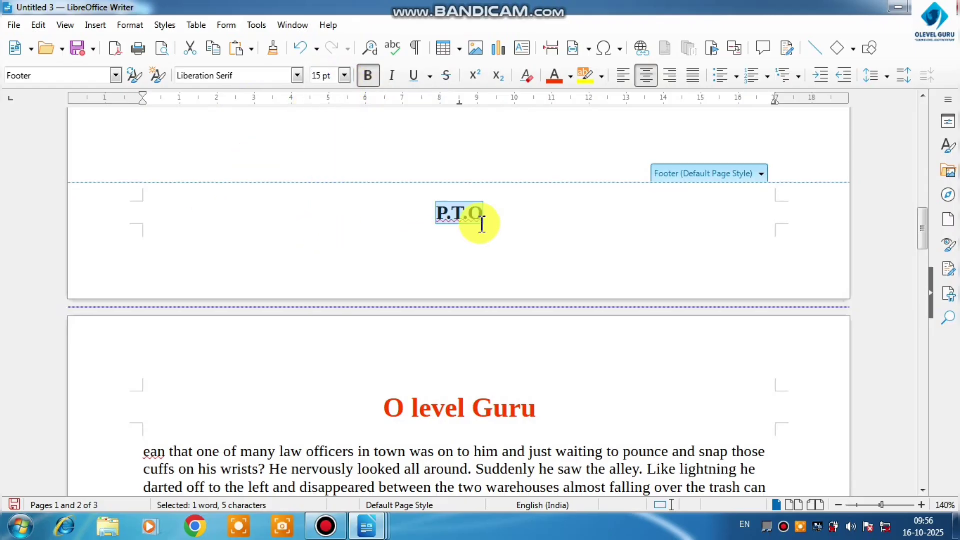
# Change the font color of the P.T.O footer text to purple and return to the body text
pyautogui.click(571, 81)
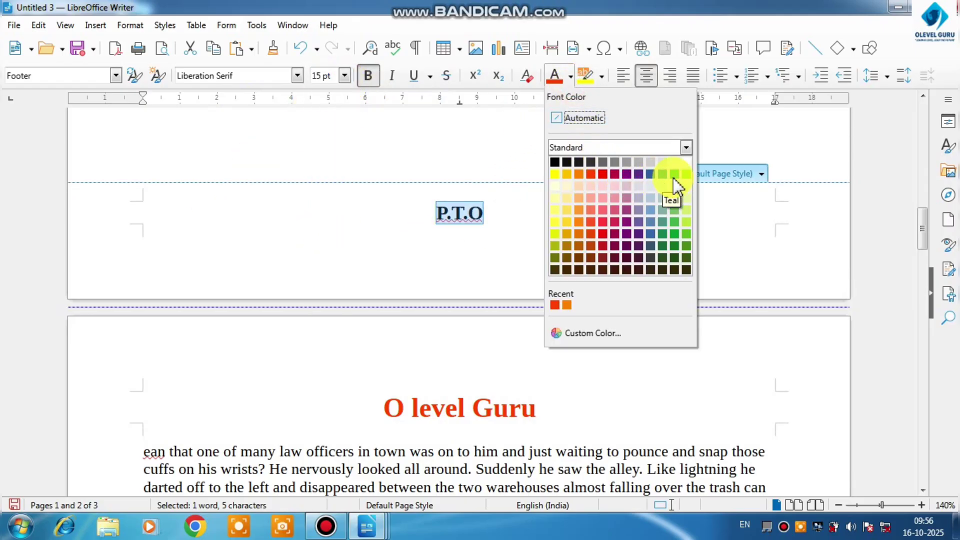
pyautogui.click(628, 219)
pyautogui.press('Right')
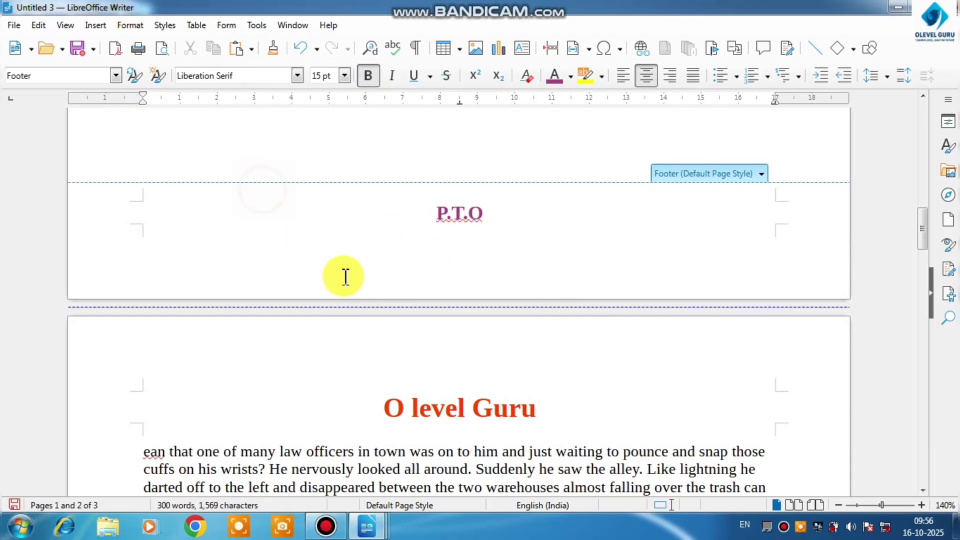
pyautogui.click(375, 147)
# Open the Envelope dialog for inserting an envelope into the document
pyautogui.scroll(-15, 375, 200)
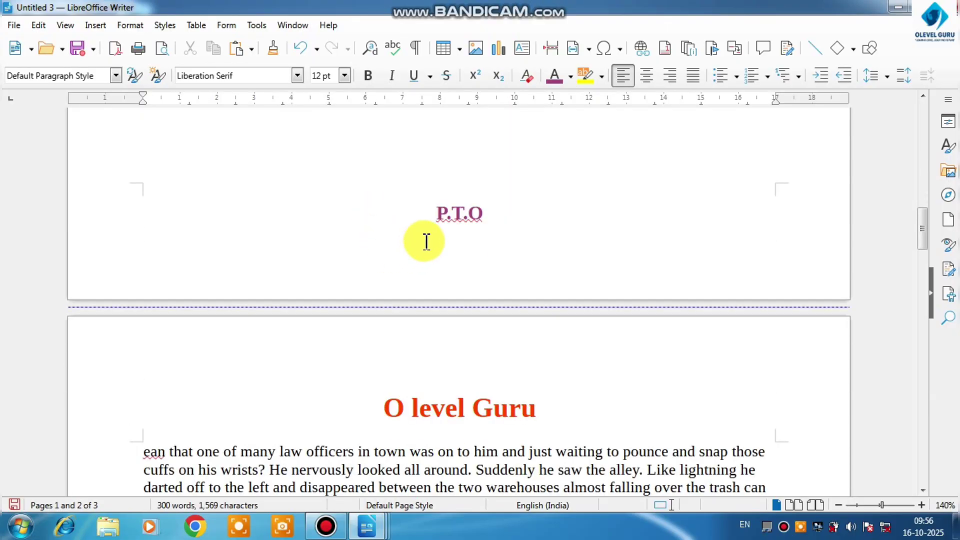
pyautogui.scroll(-10, 427, 238)
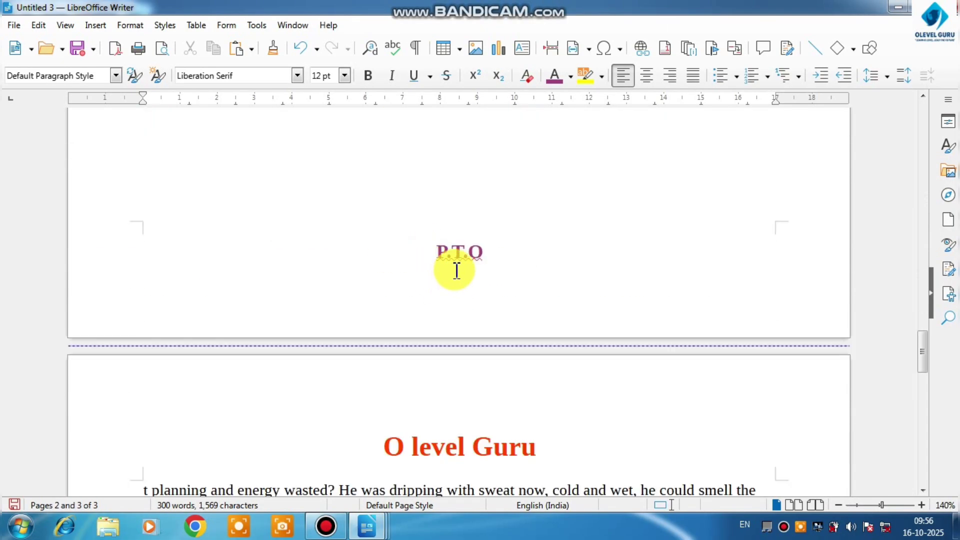
pyautogui.scroll(-10, 456, 270)
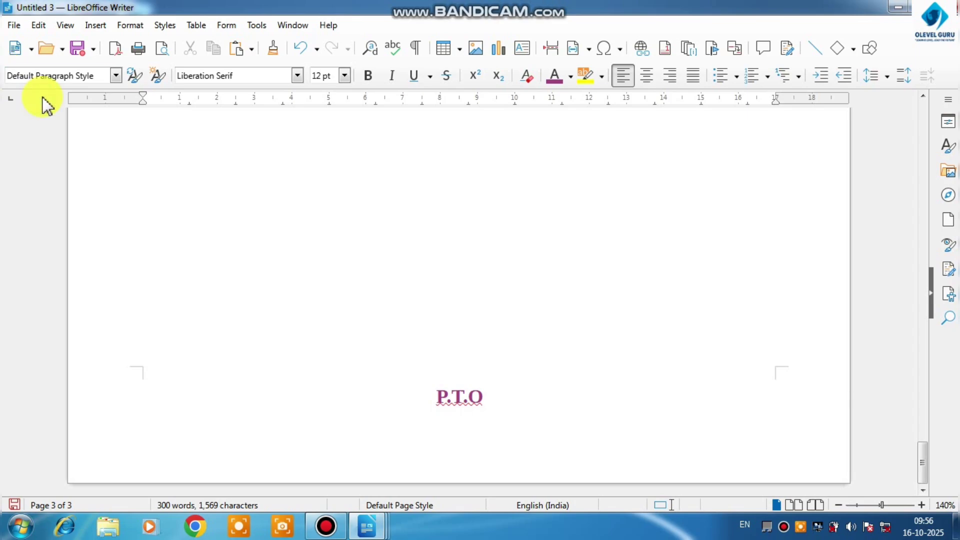
pyautogui.click(92, 25)
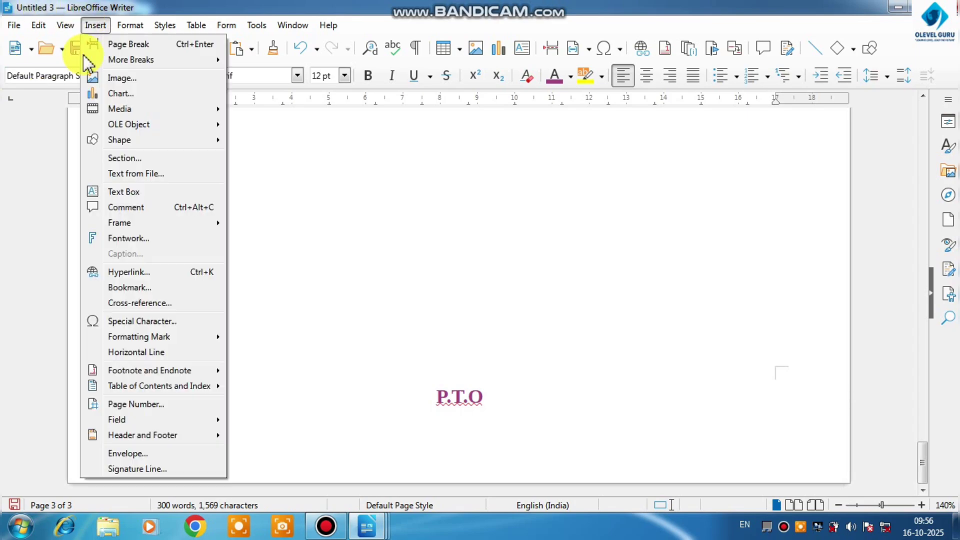
pyautogui.click(131, 453)
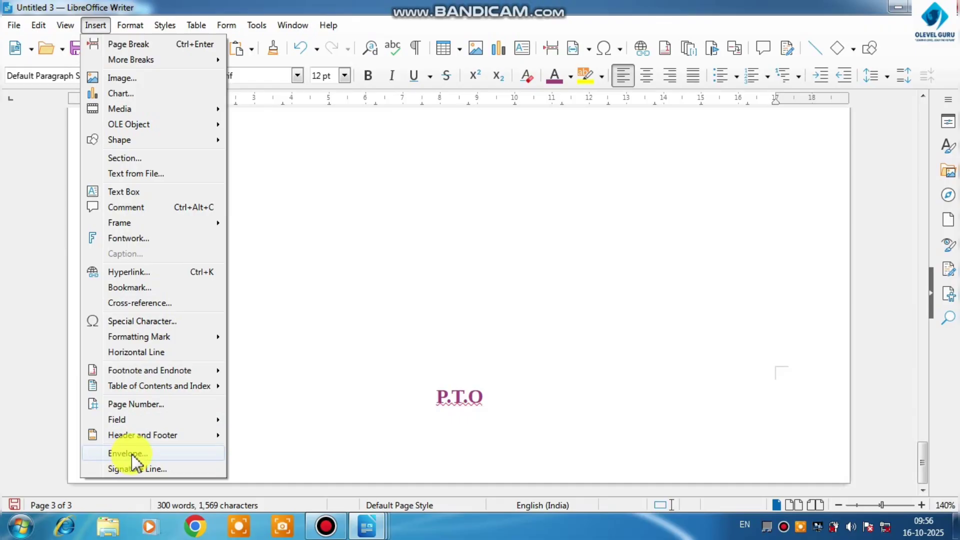
pyautogui.click(131, 454)
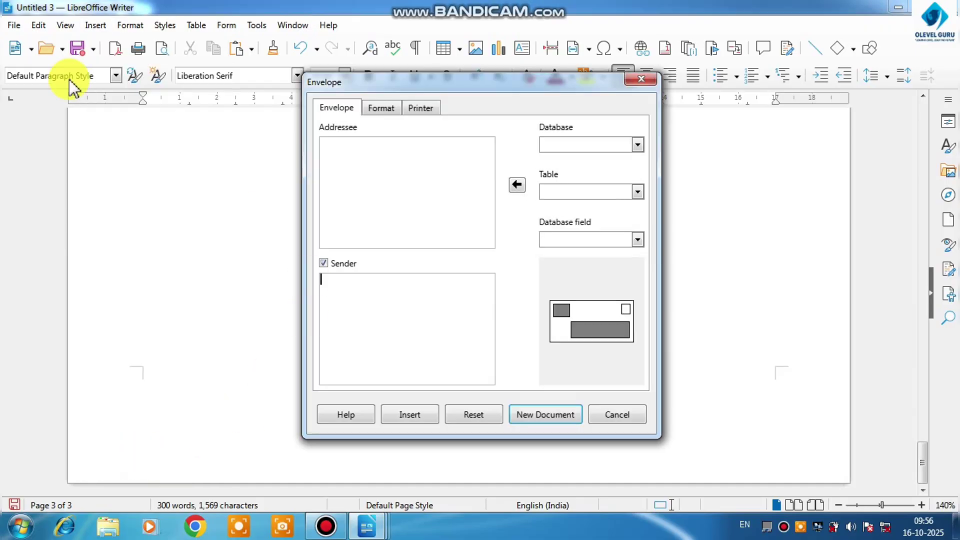
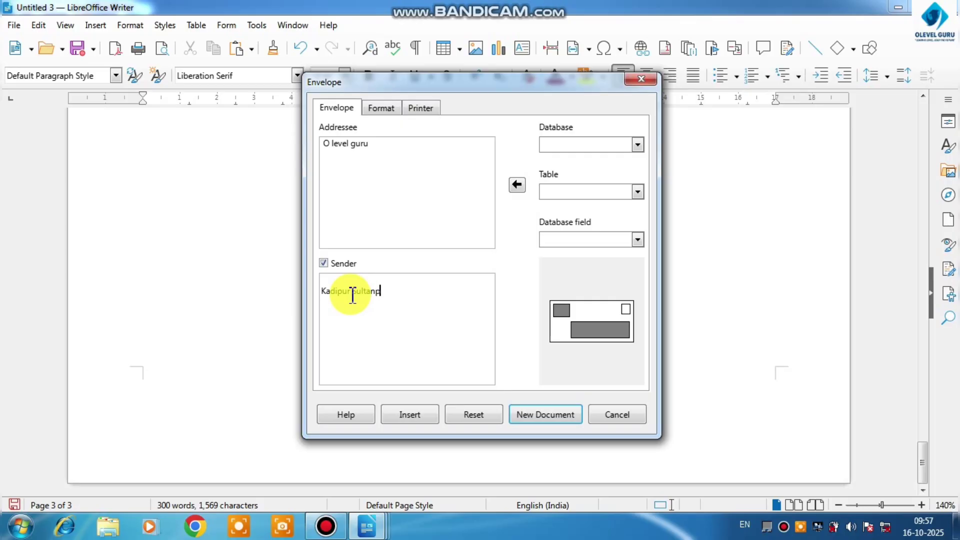
# Insert the envelope addressed to O level guru, with the sender's address filled in, into the document
pyautogui.click(433, 419)
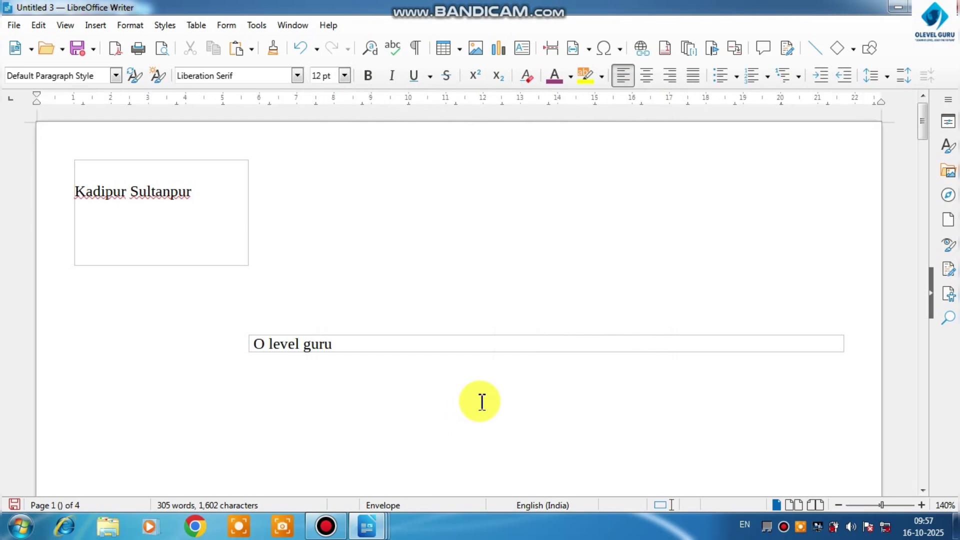
pyautogui.keyDown('ctrl'); pyautogui.scroll(-5, 482, 402); pyautogui.keyUp('ctrl')
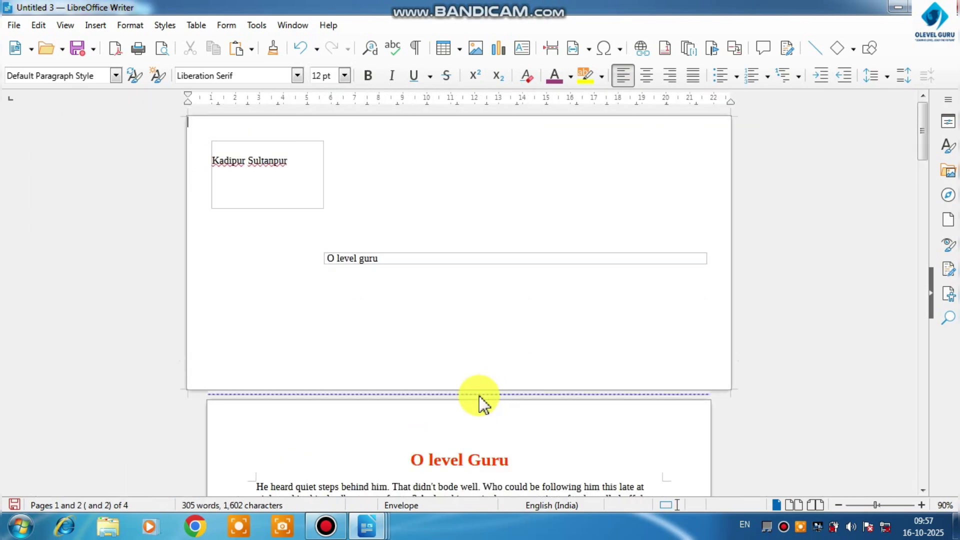
# Center the sender's address on the envelope, color it red and make it bold
pyautogui.moveTo(285, 160); pyautogui.dragTo(212, 161)
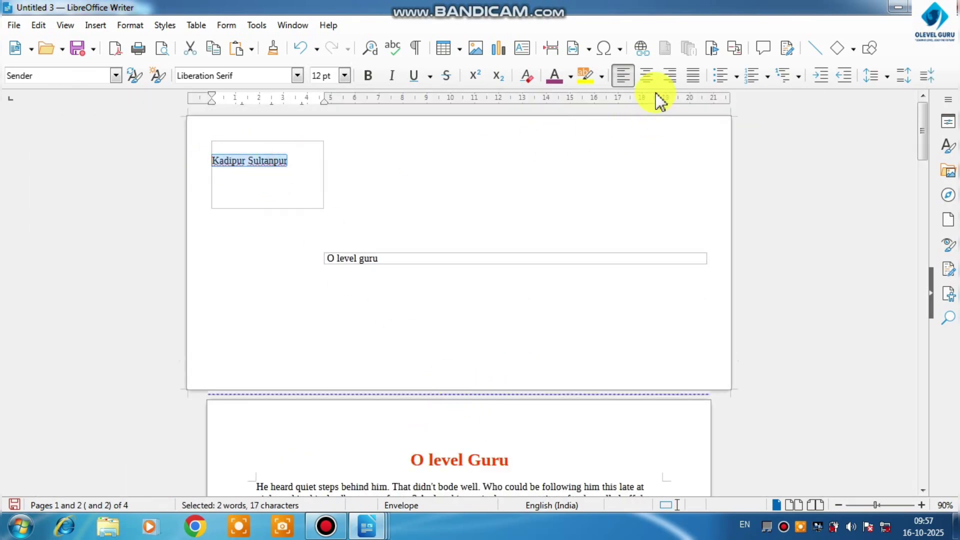
pyautogui.click(646, 76)
pyautogui.click(553, 76)
pyautogui.click(570, 76)
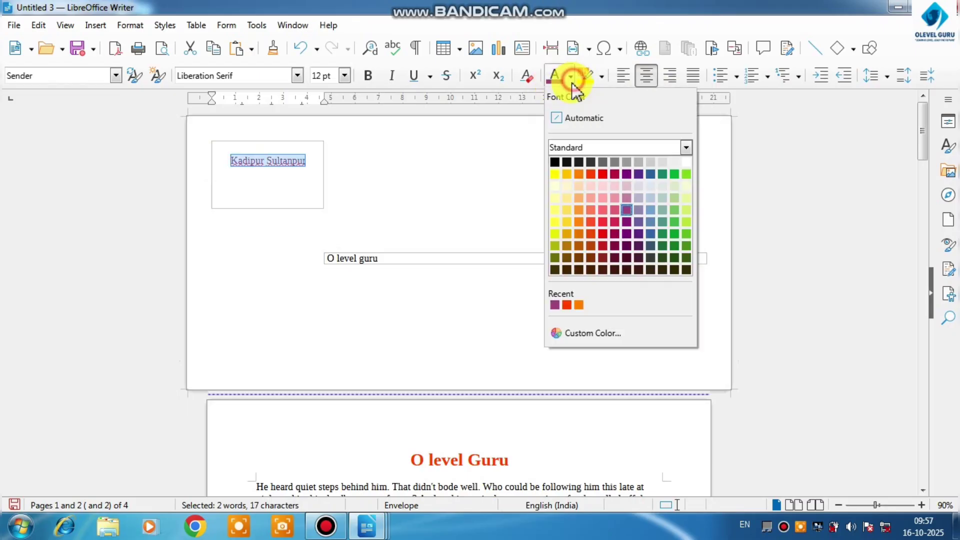
pyautogui.click(590, 174)
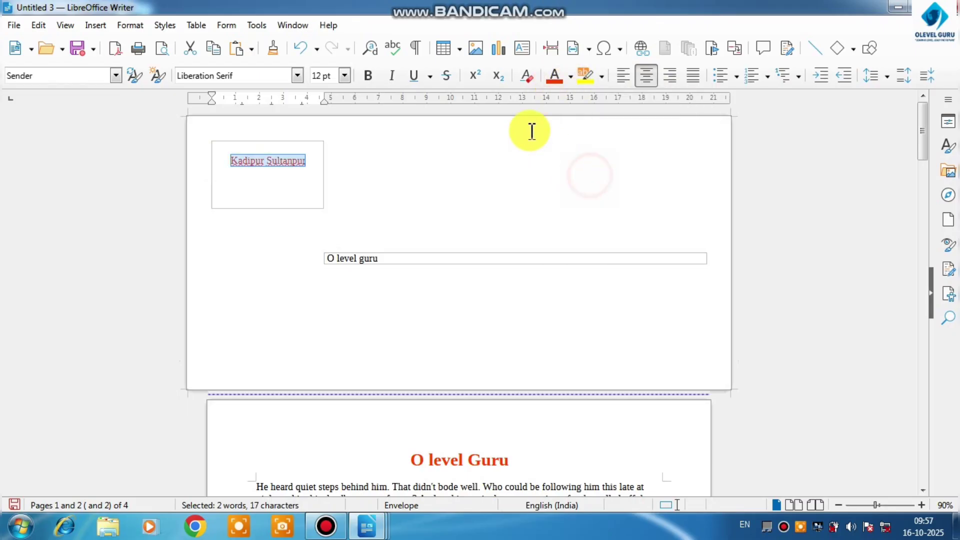
pyautogui.click(371, 78)
pyautogui.click(526, 76)
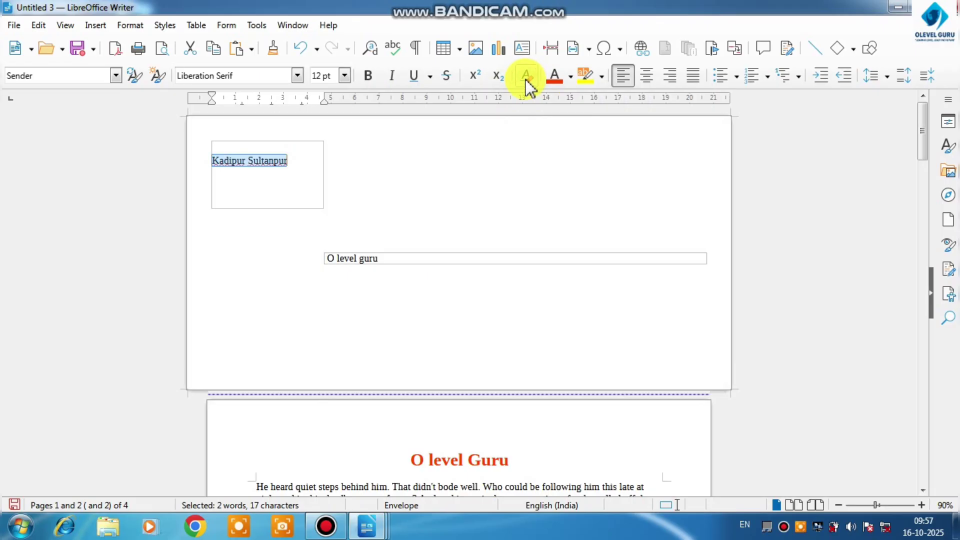
pyautogui.hotkey('ctrl', 'z')
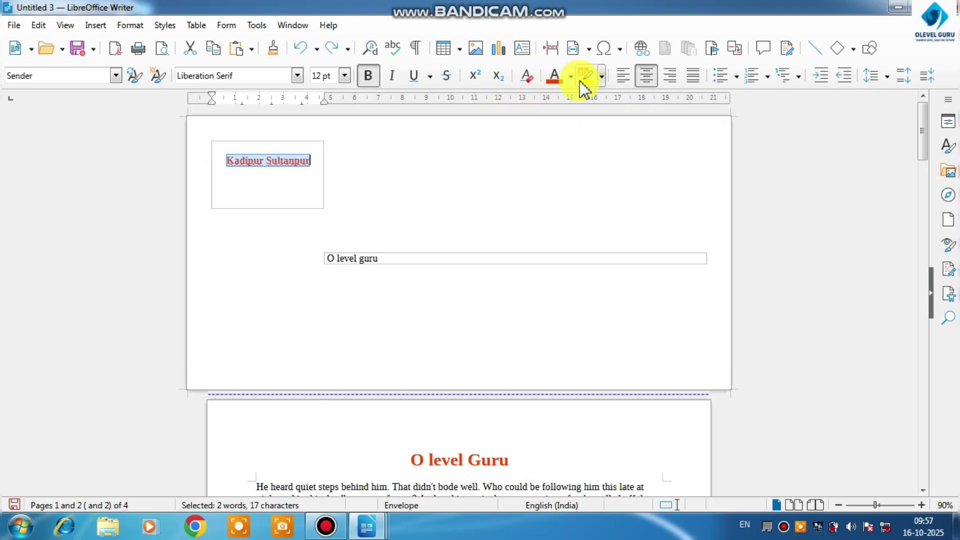
# Move the addressee frame slightly left and make the sender frame slightly narrower, with its upper edge a little lower
pyautogui.moveTo(409, 265); pyautogui.dragTo(396, 264)
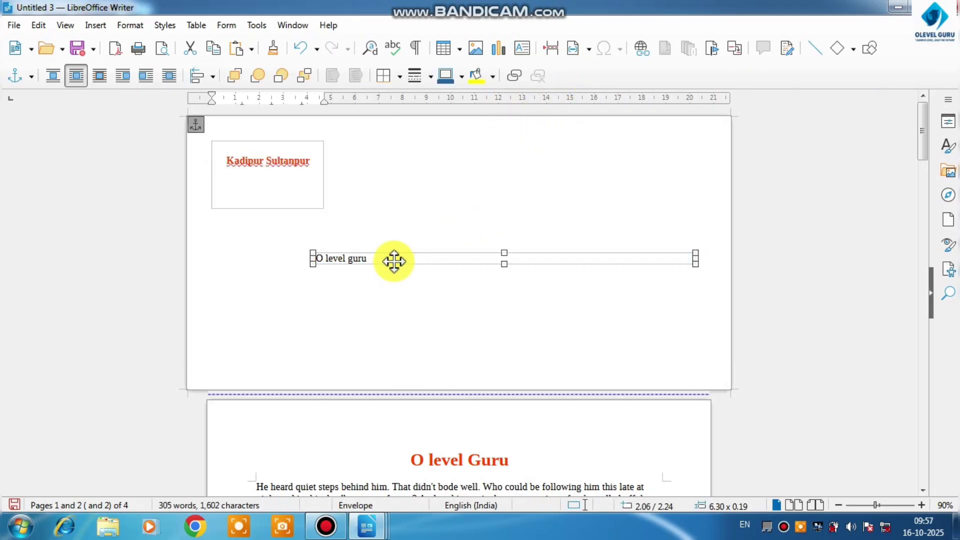
pyautogui.click(300, 183)
pyautogui.click(311, 139)
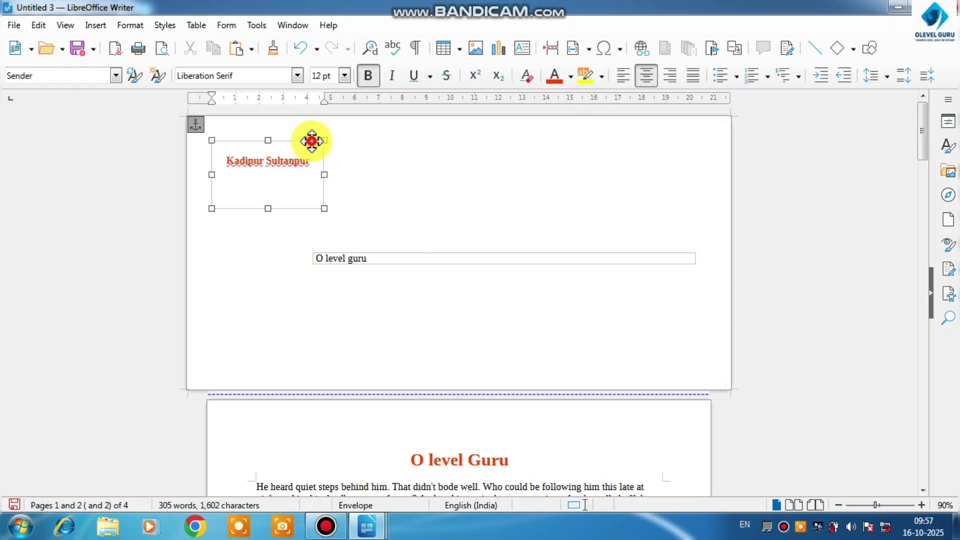
pyautogui.doubleClick(310, 140)
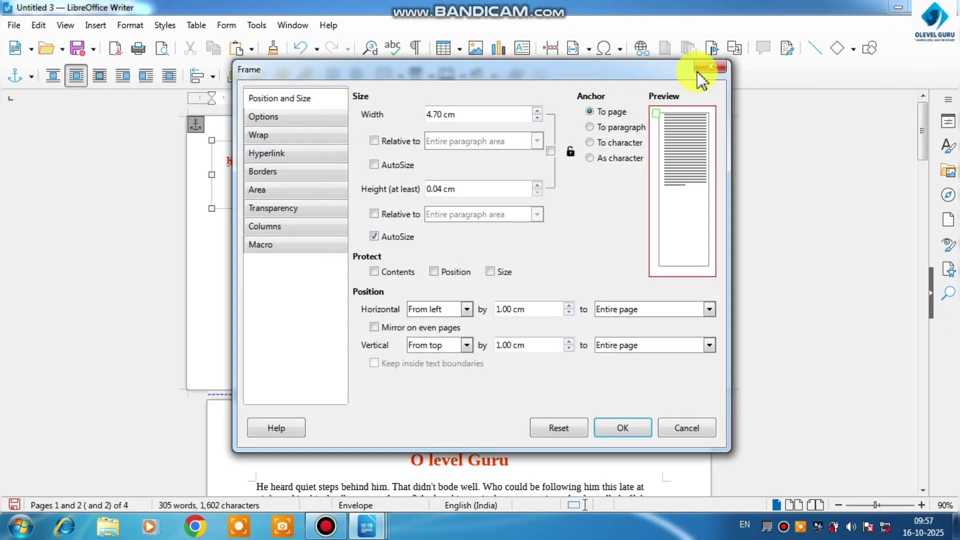
pyautogui.click(700, 70)
pyautogui.moveTo(324, 141); pyautogui.dragTo(317, 150)
pyautogui.click(358, 210)
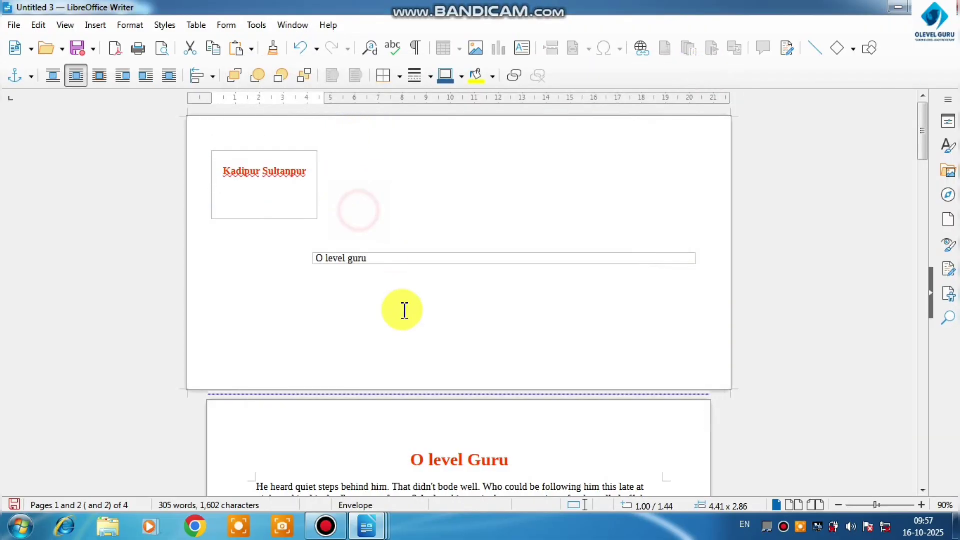
# Make the addressee text O level guru on the envelope bold
pyautogui.doubleClick(377, 260)
pyautogui.moveTo(377, 260); pyautogui.dragTo(314, 260)
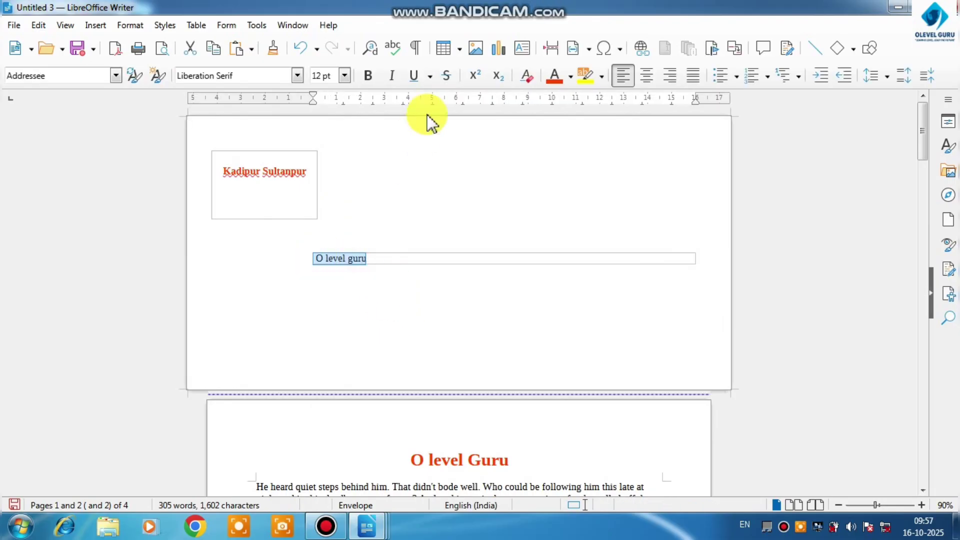
pyautogui.click(368, 75)
# Insert a signature line with the signer name O Level Guru, the title Computer and the signer's e-mail
pyautogui.click(95, 25)
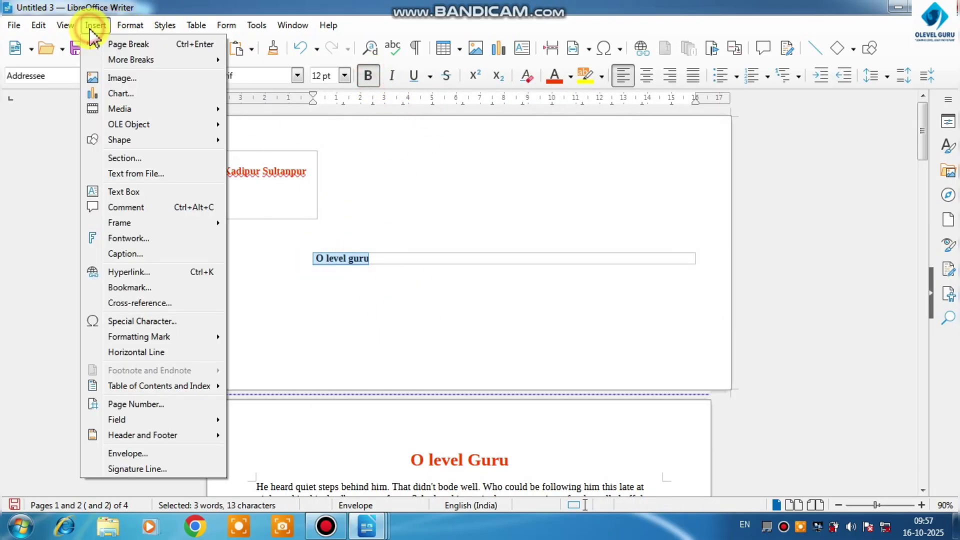
pyautogui.click(156, 470)
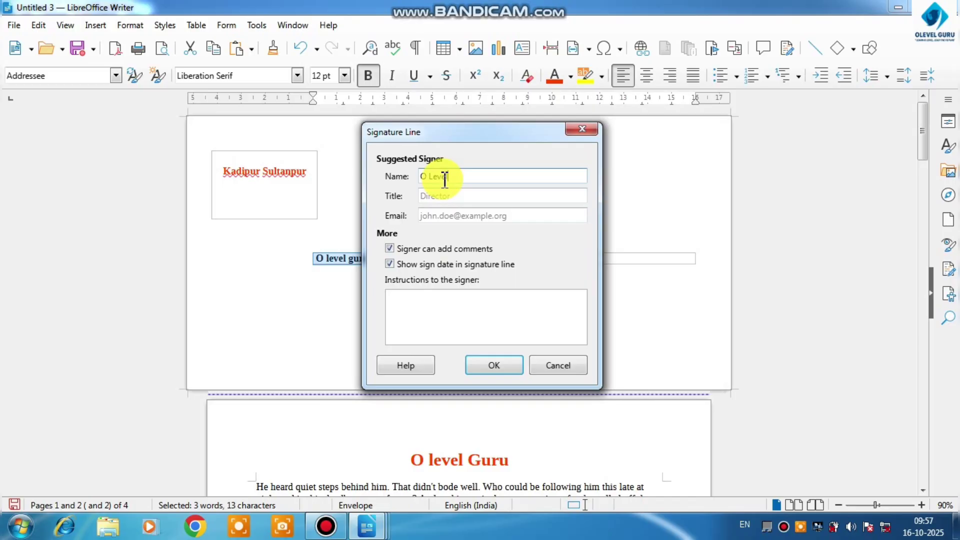
pyautogui.write('O Level Guru')
pyautogui.click(445, 198)
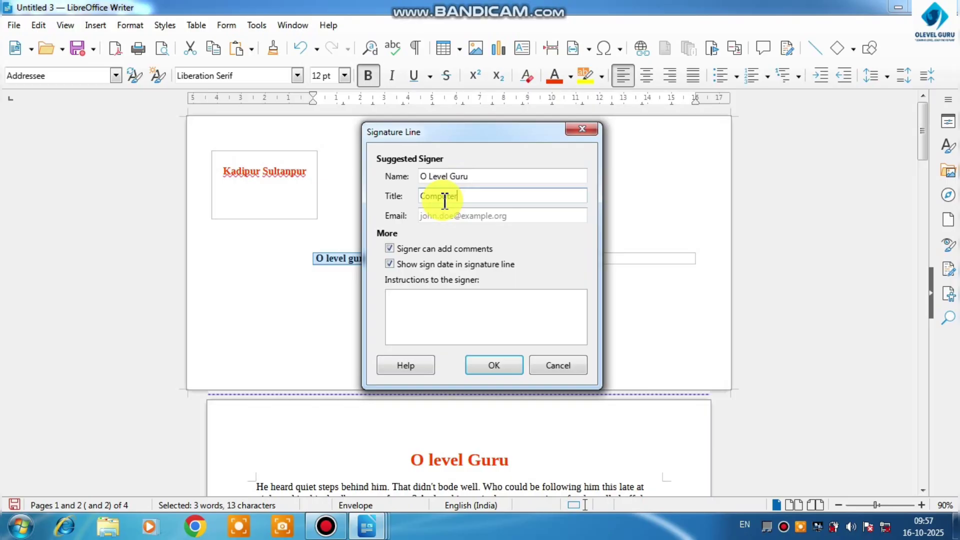
pyautogui.click(438, 212)
pyautogui.write('a')
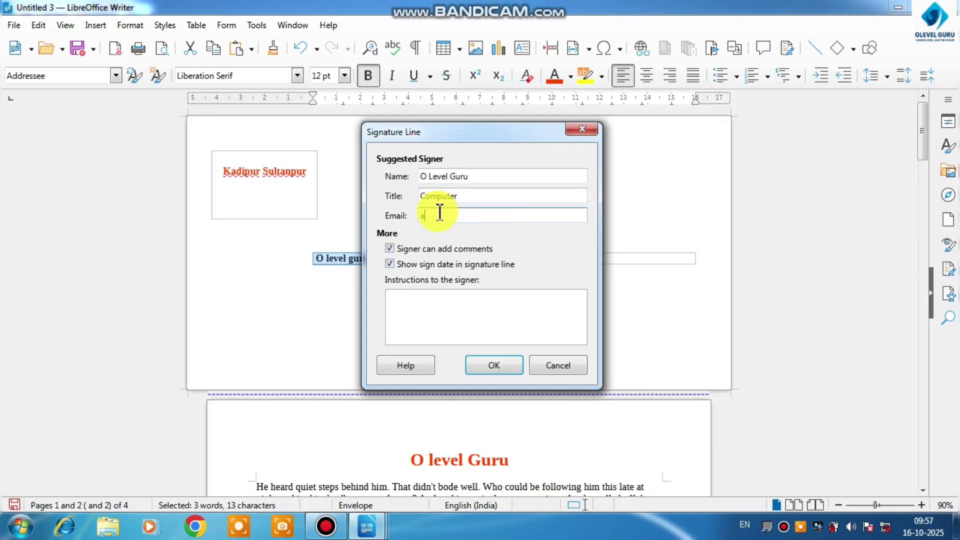
pyautogui.write('m')
pyautogui.press('BackSpace')
pyautogui.press('BackSpace')
pyautogui.write('O')
pyautogui.click(503, 367)
# Try to move the signature line further right on the envelope
pyautogui.click(430, 344)
pyautogui.click(349, 294)
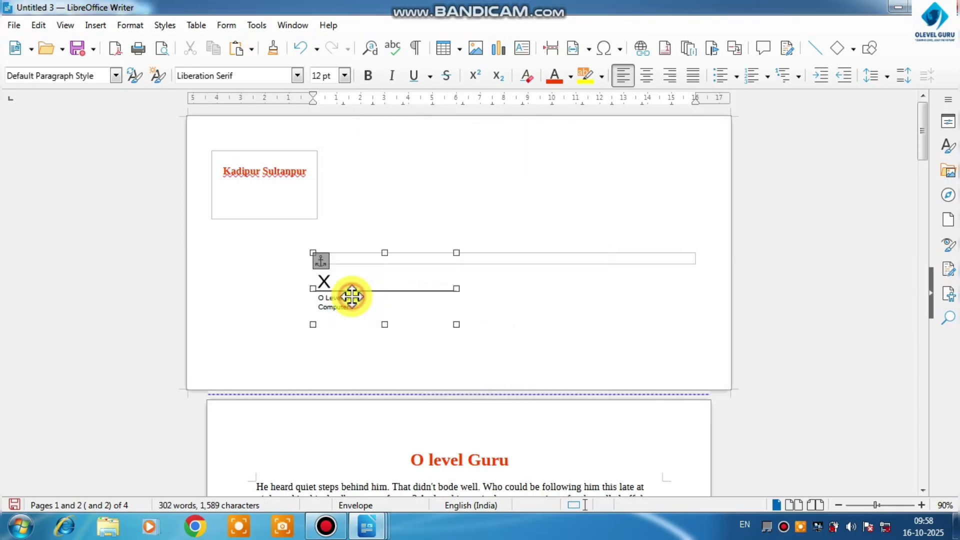
pyautogui.moveTo(347, 280); pyautogui.dragTo(423, 292)
pyautogui.click(387, 308)
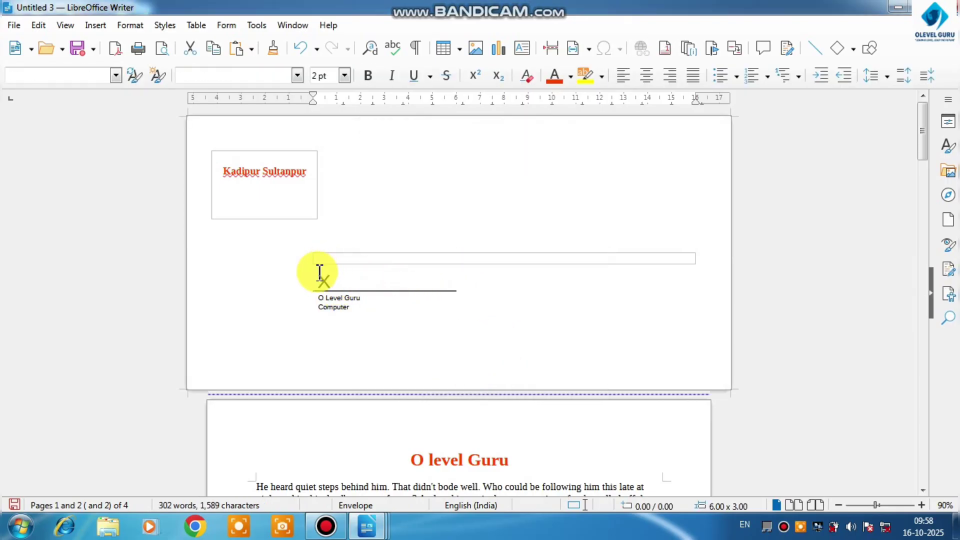